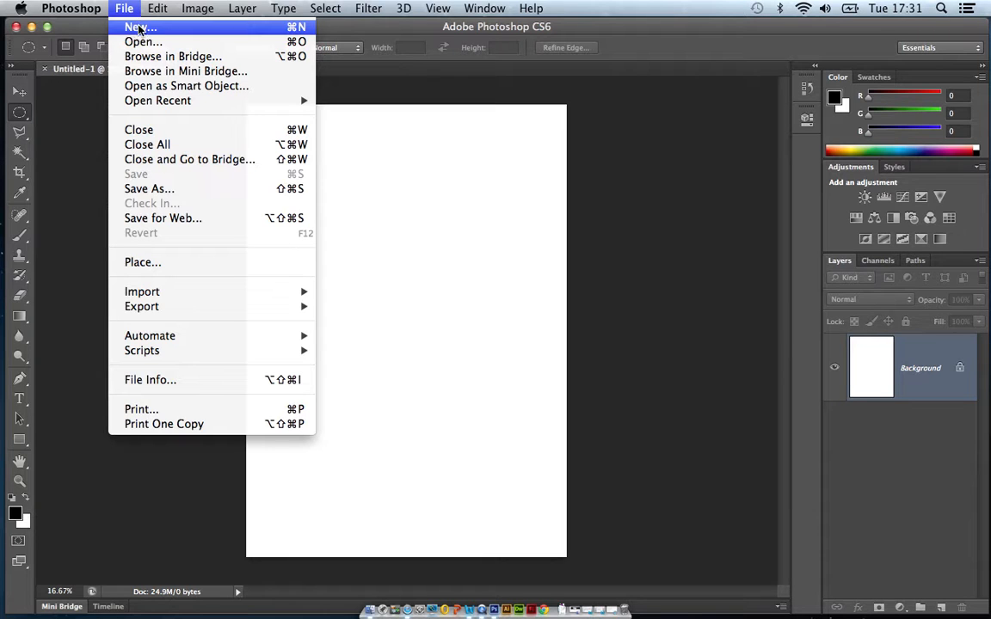
Create a new white A4 document from the International Paper preset, 210 x 297 mm at 300 pixels/inch in RGB Color.
click(137, 29)
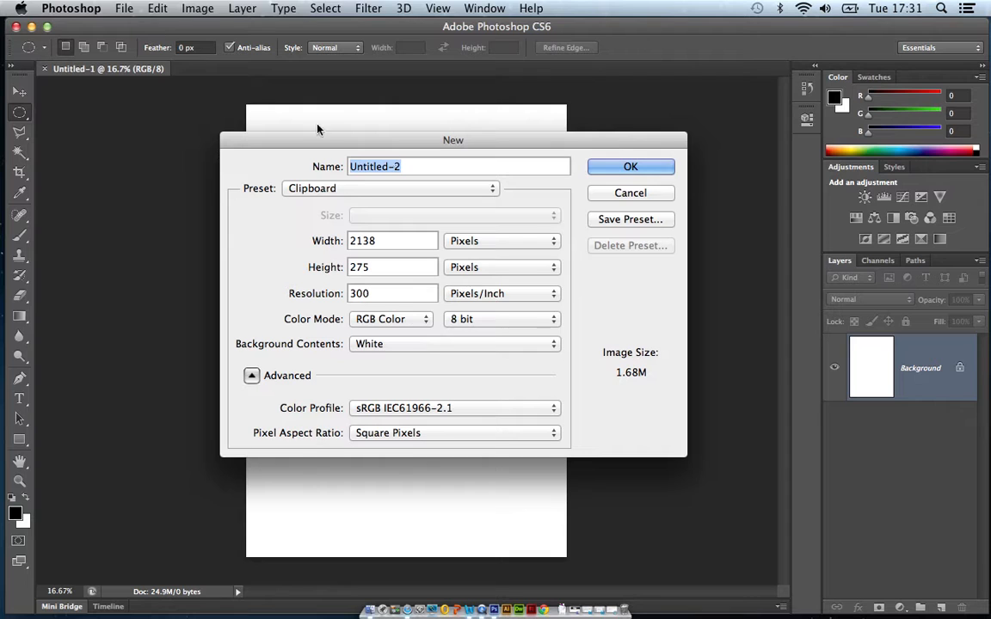
click(633, 192)
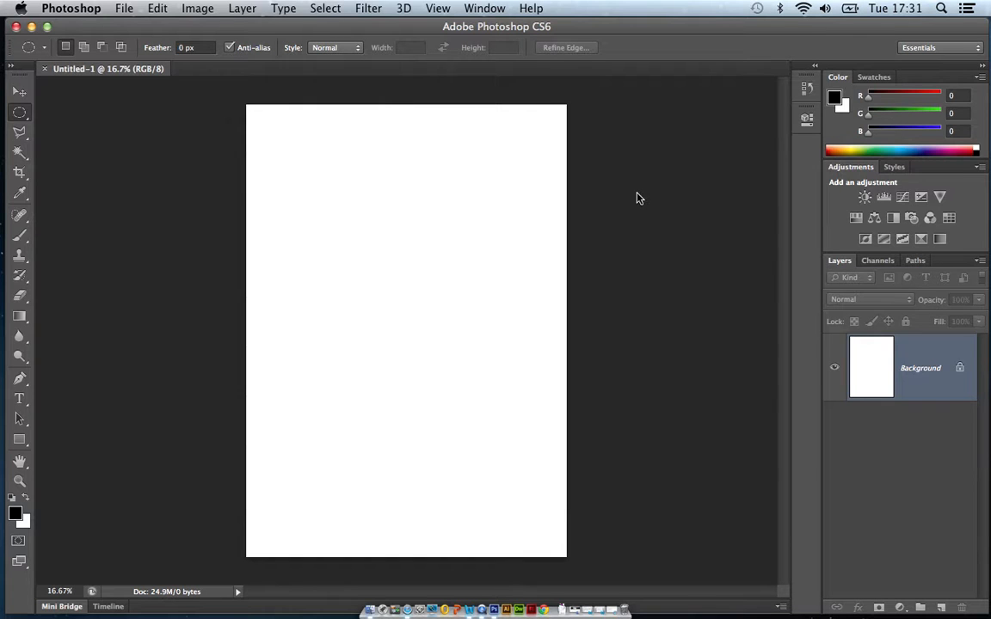
click(122, 7)
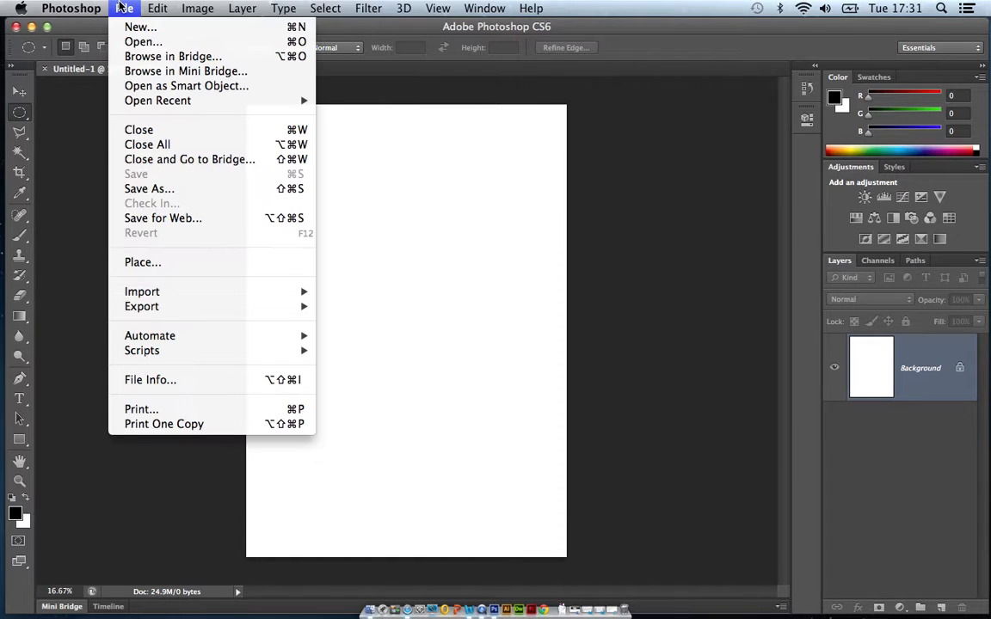
click(166, 33)
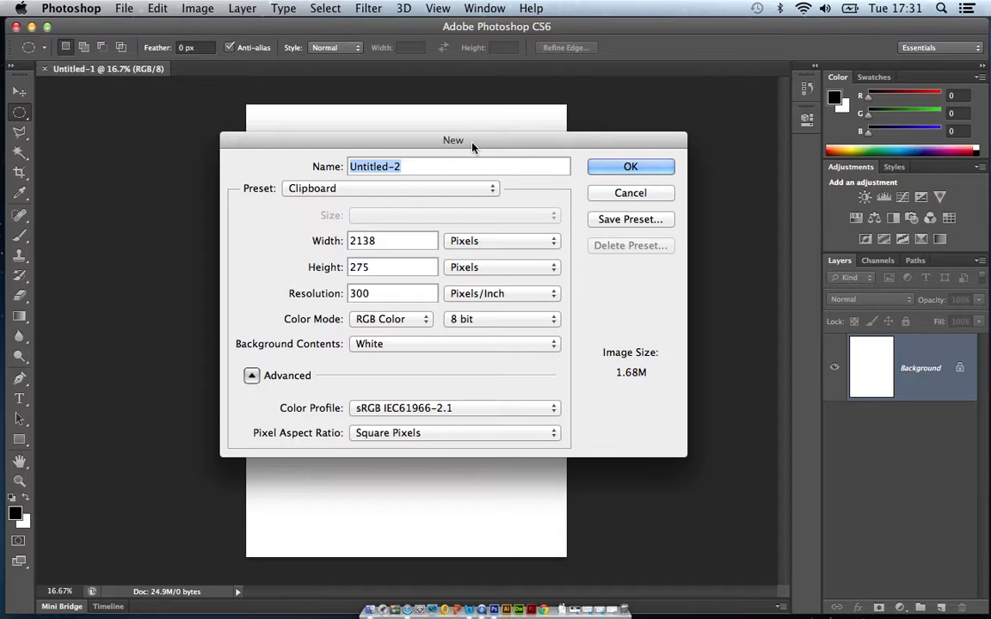
drag(473, 143, 505, 135)
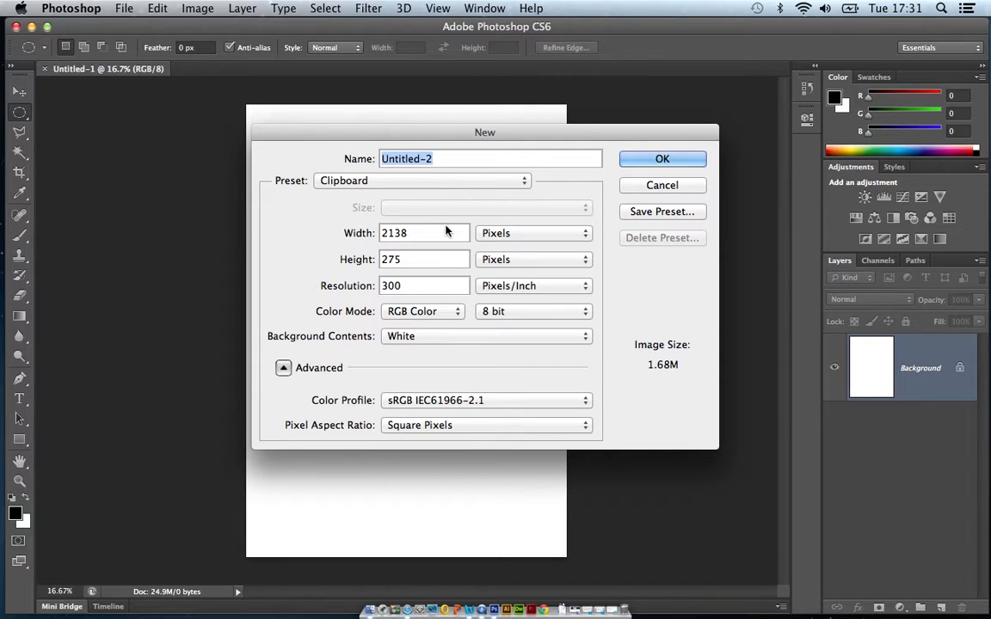
click(408, 185)
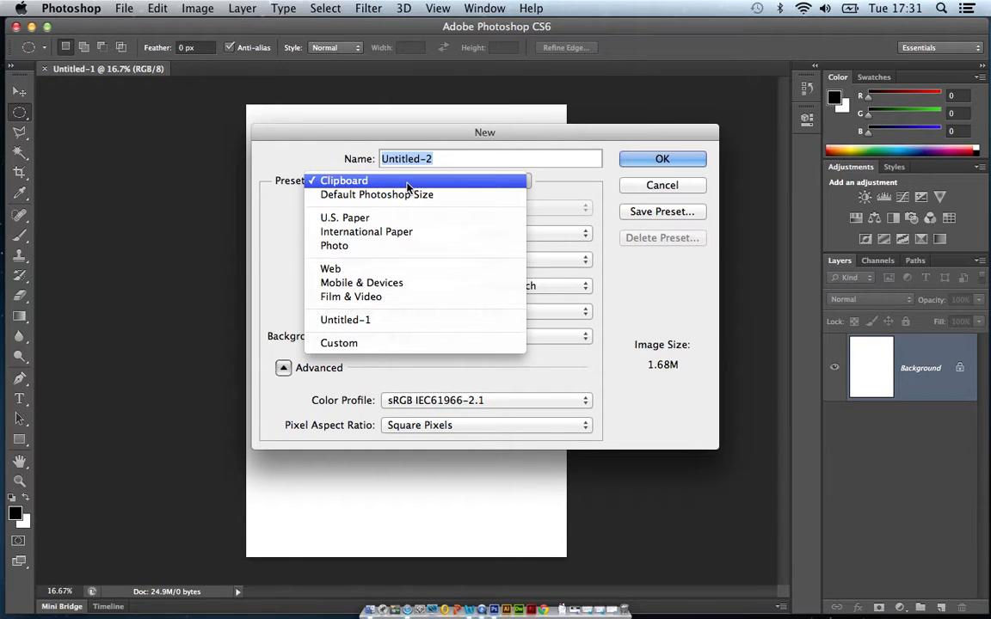
click(407, 233)
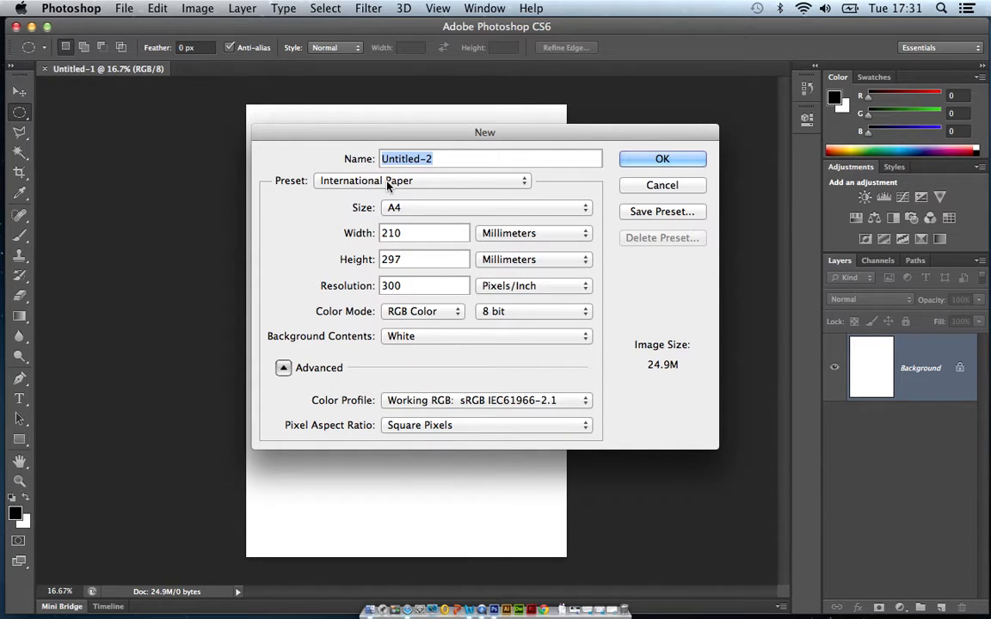
click(679, 163)
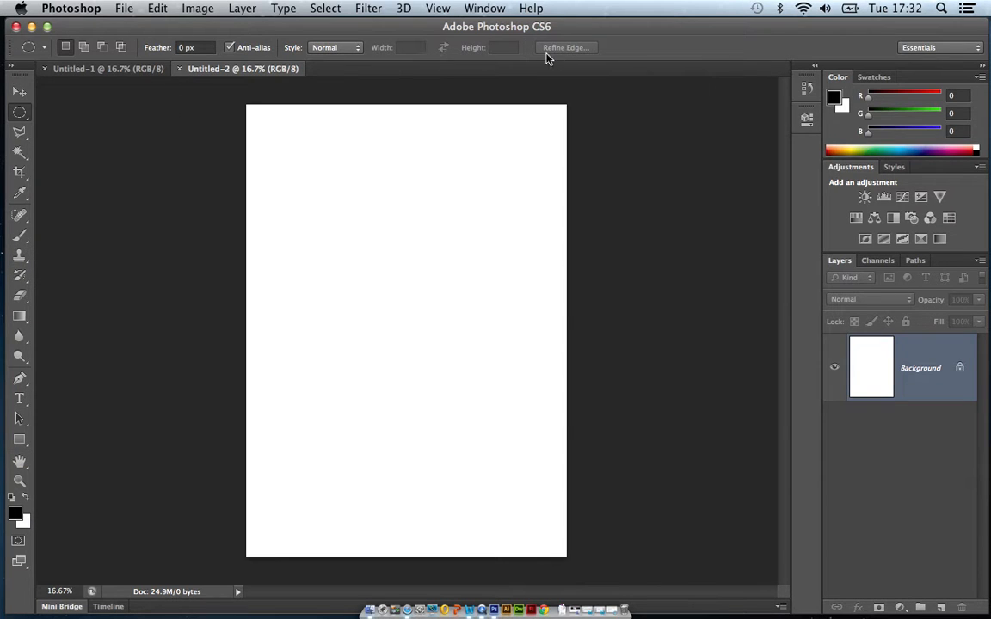
Examine the options of the marquee, lasso and Crop tools and the tool variants grouped under the marquee and lasso.
click(20, 134)
click(19, 115)
click(19, 171)
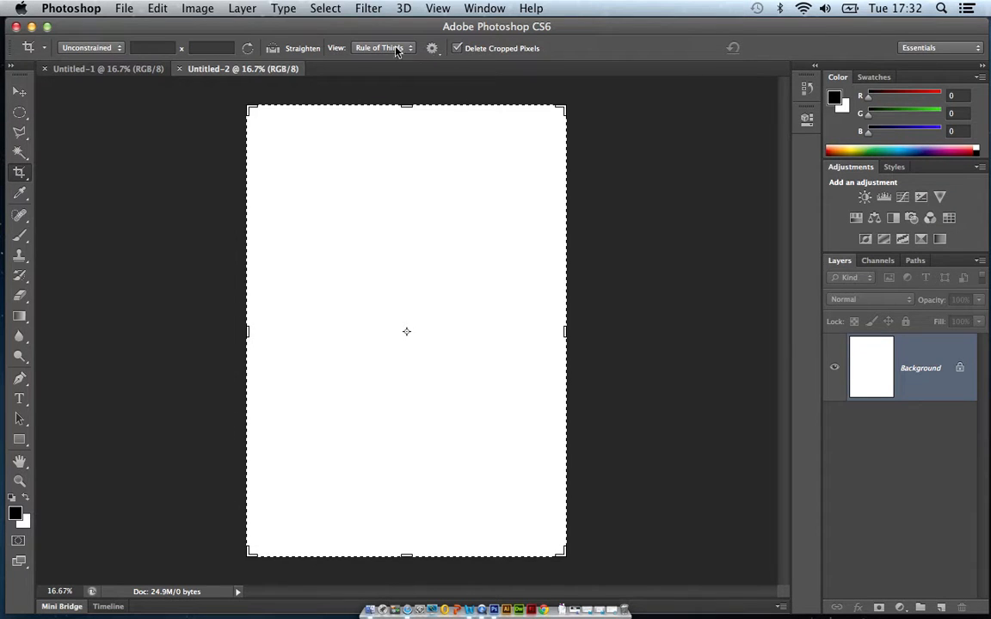
click(21, 119)
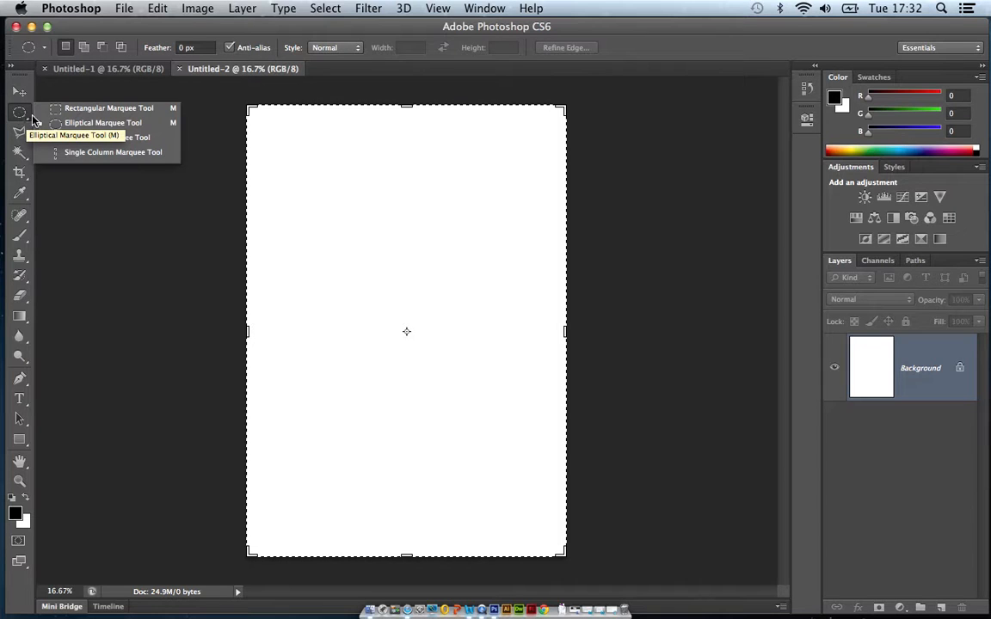
click(74, 140)
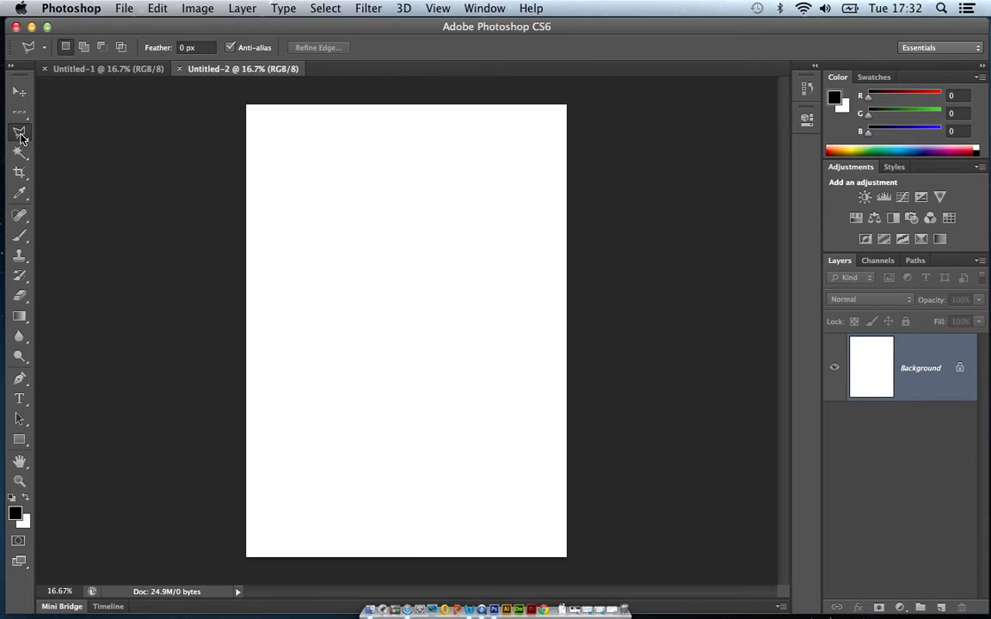
click(21, 133)
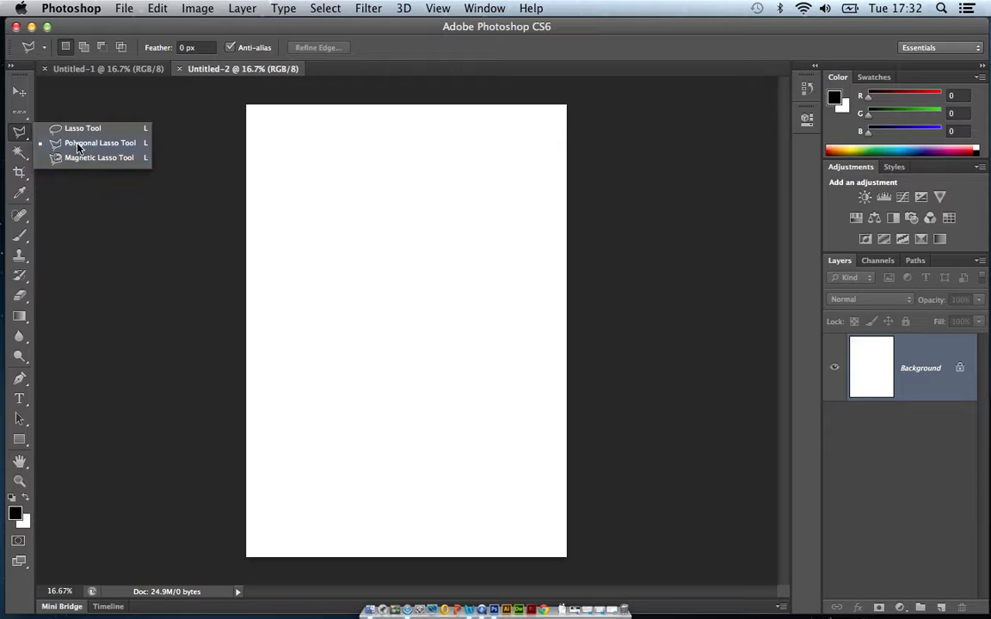
click(22, 158)
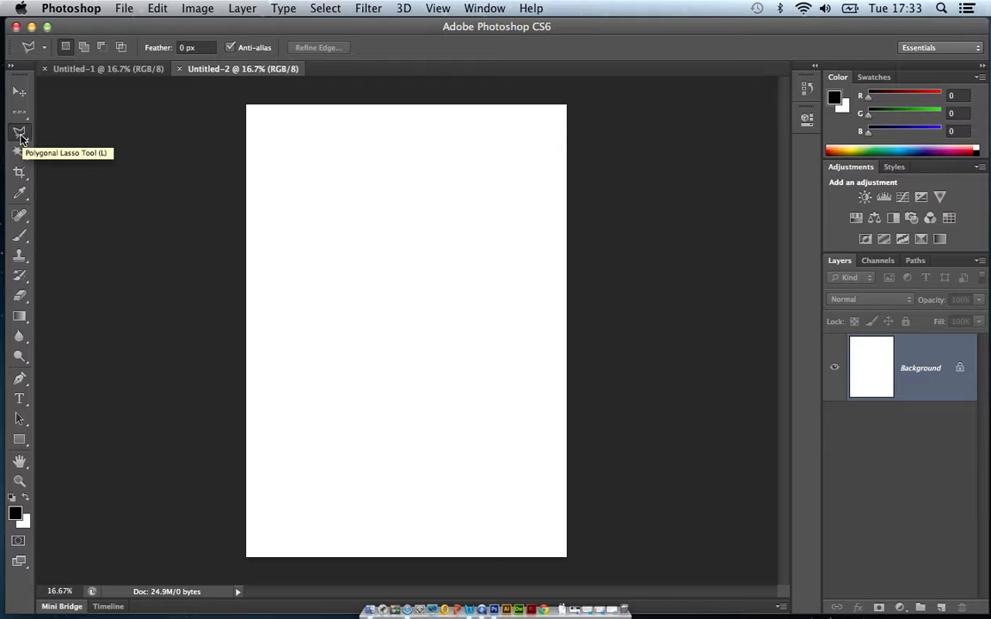
click(21, 136)
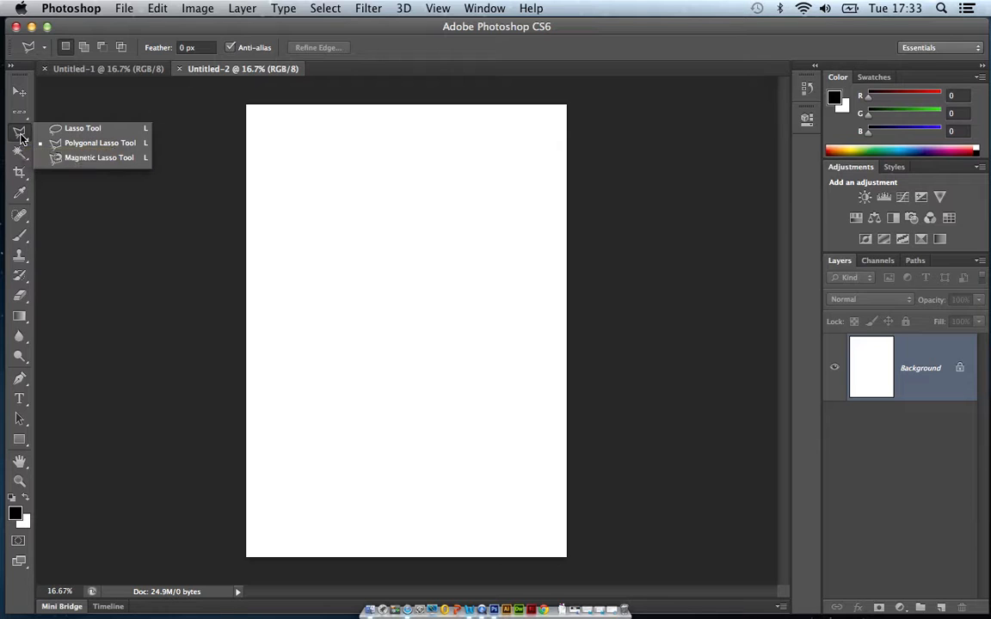
click(22, 136)
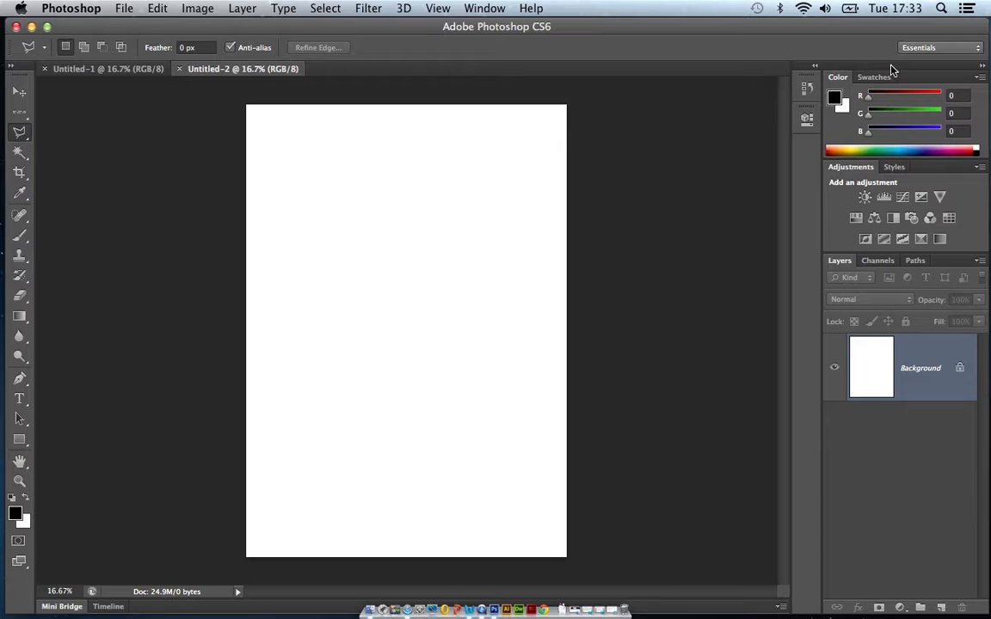
Expand the collapsed History panel to view the document's history states, and collapse it again.
drag(894, 73, 982, 81)
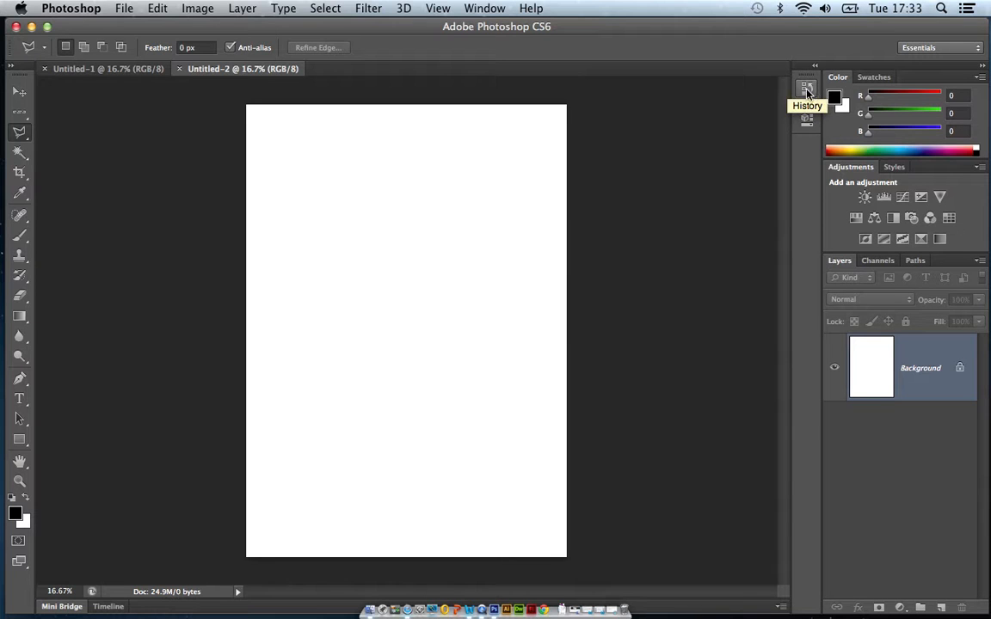
click(807, 91)
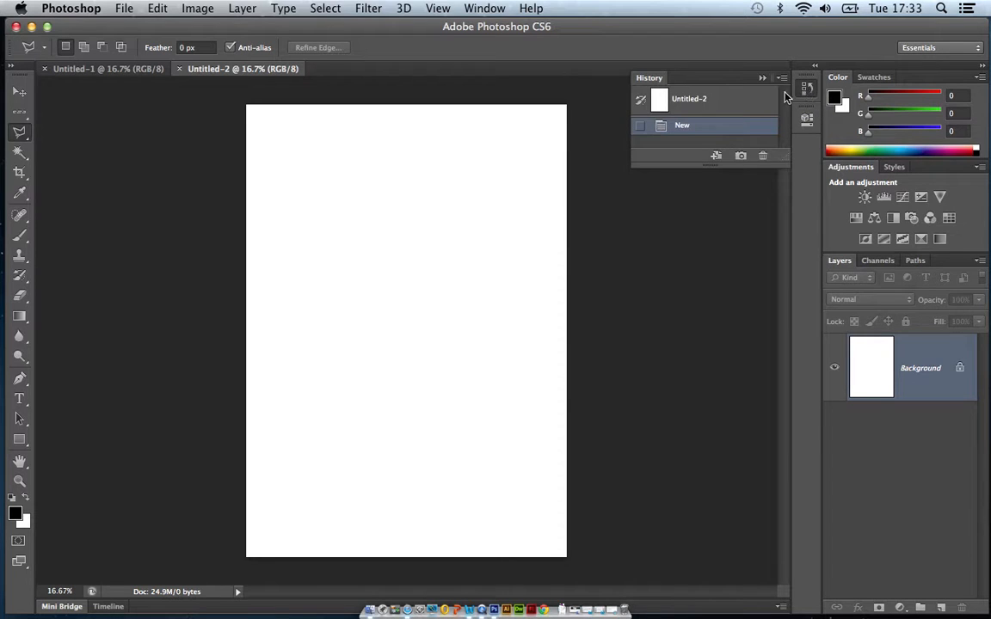
click(804, 92)
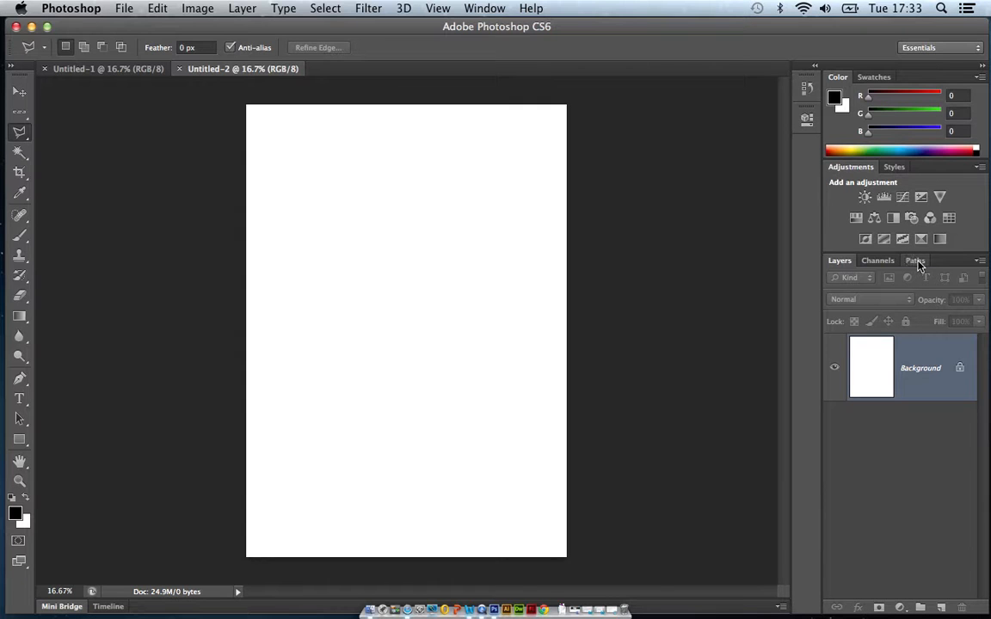
Dock the Paths panel beside Color and Swatches, and float the History and Channels panels over the document area.
drag(906, 211, 906, 82)
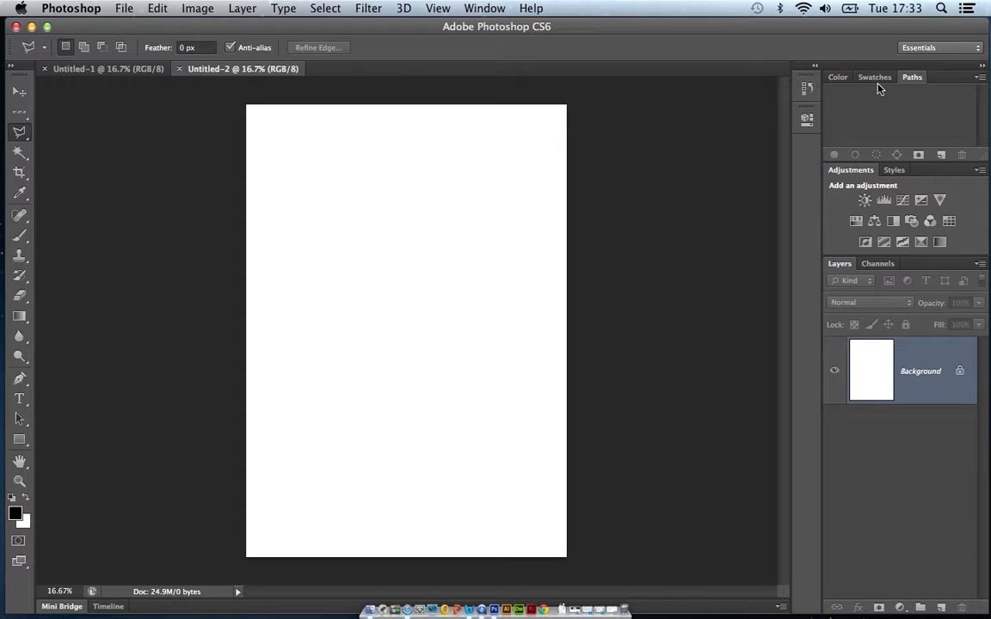
click(801, 93)
drag(636, 77, 551, 234)
click(878, 263)
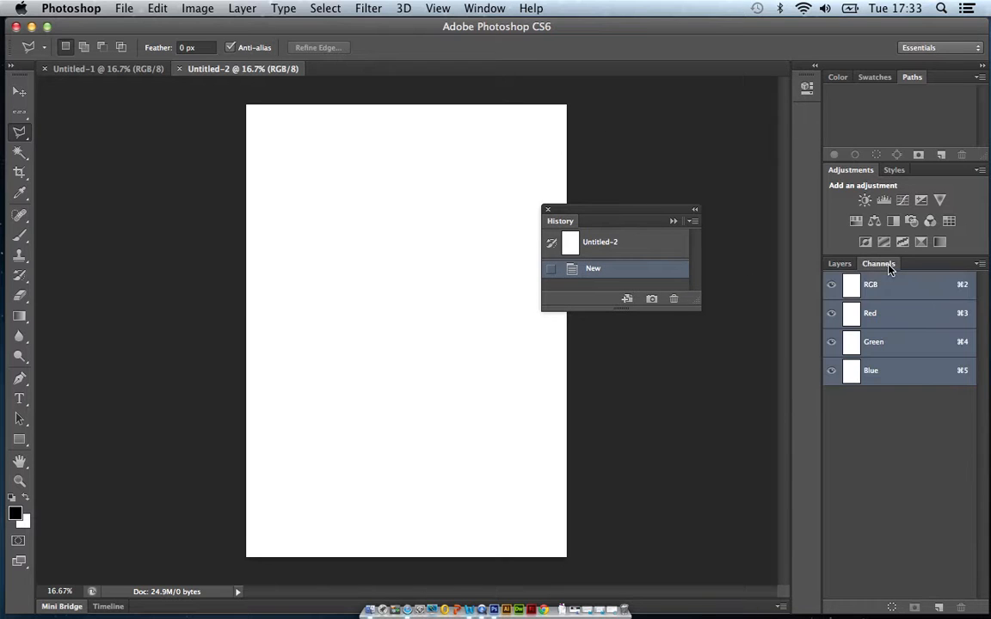
drag(873, 263, 694, 138)
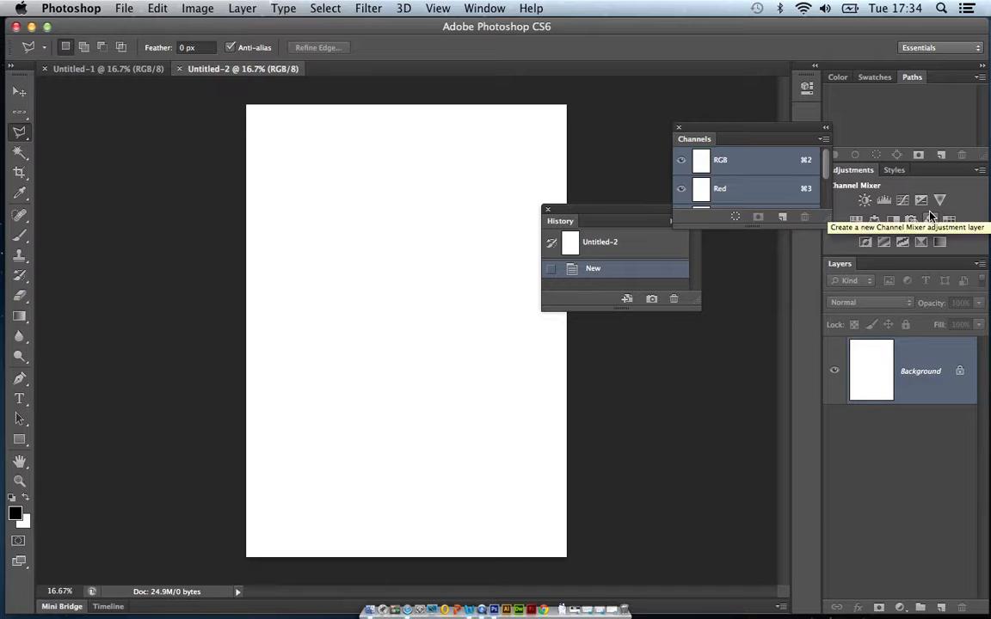
Reset the Essentials workspace to its default panel layout.
click(480, 10)
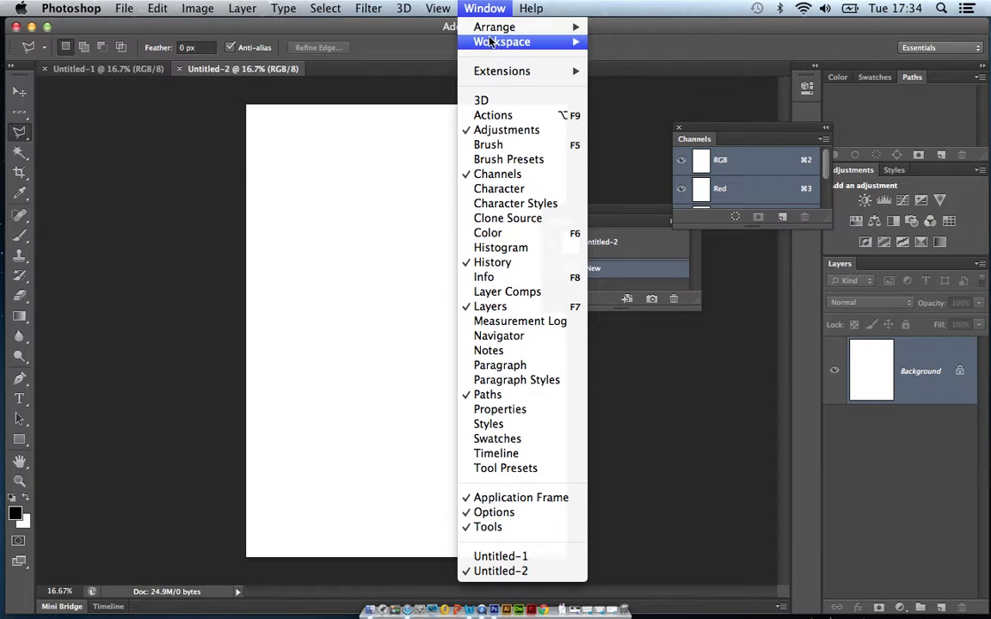
mouse_move(494, 45)
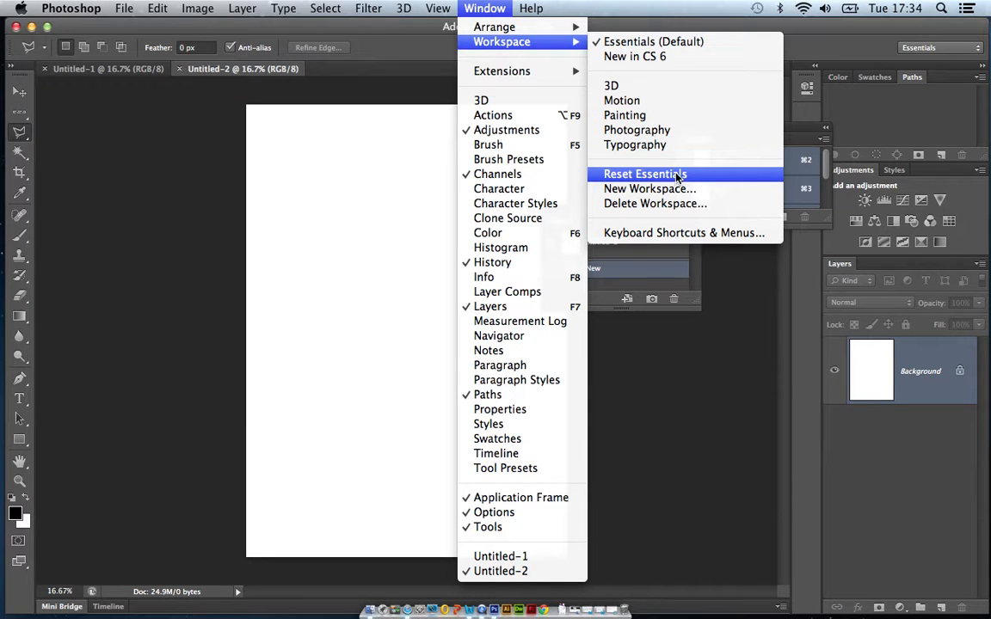
click(645, 174)
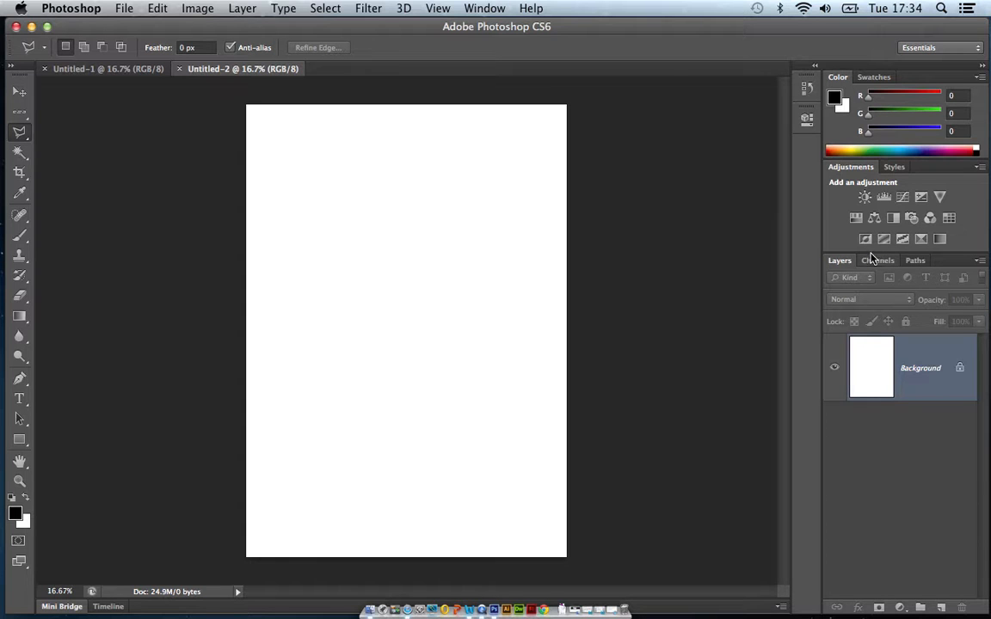
Show the History panel from the list of available panels, and collapse it back to its icon.
click(482, 11)
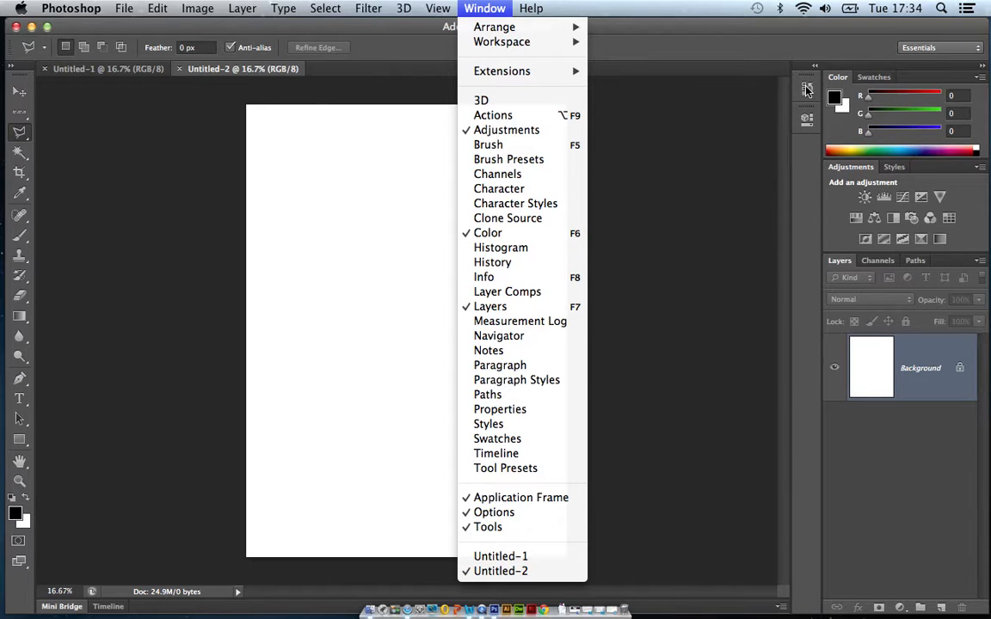
click(498, 268)
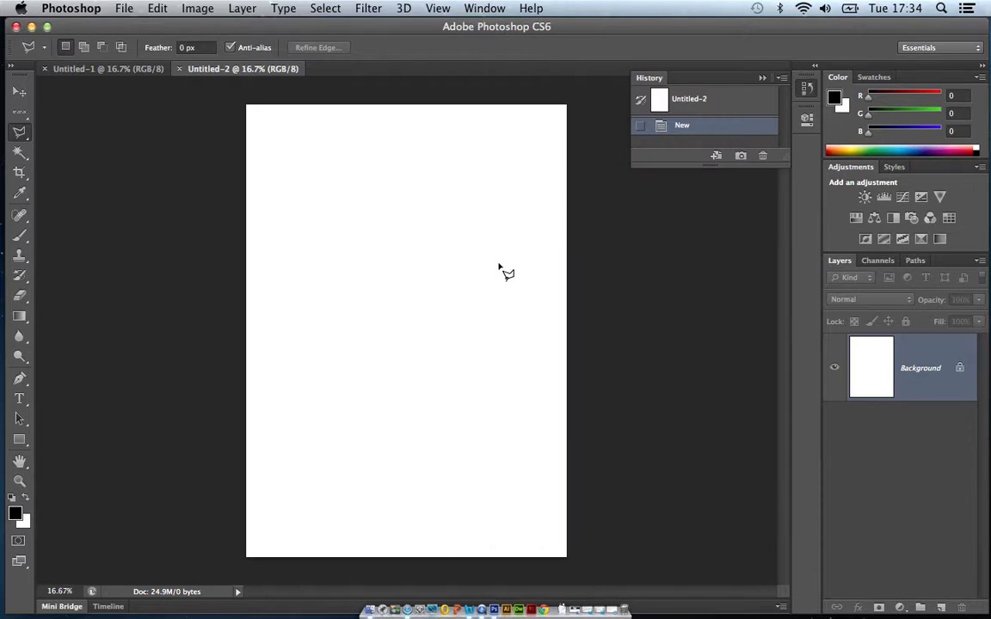
click(762, 80)
click(807, 89)
click(765, 80)
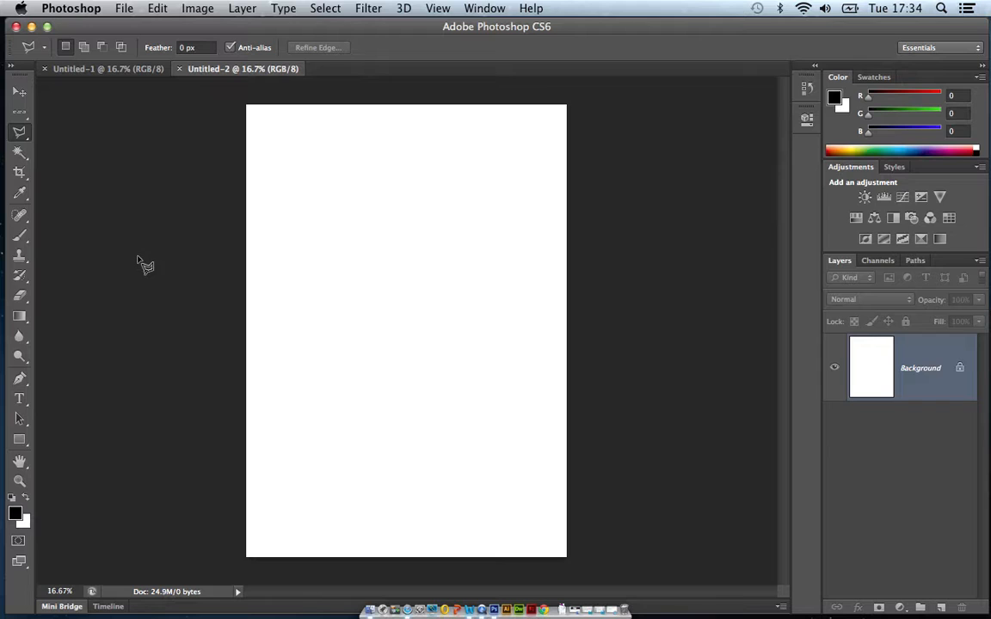
Activate the Brush tool and choose the first soft round tip from the brush presets.
click(20, 237)
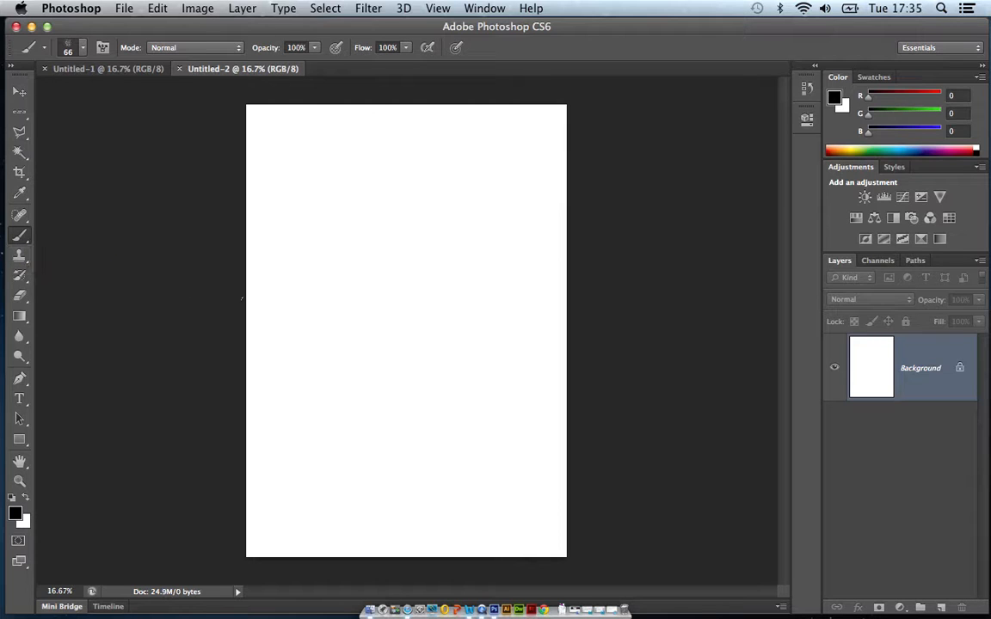
click(83, 52)
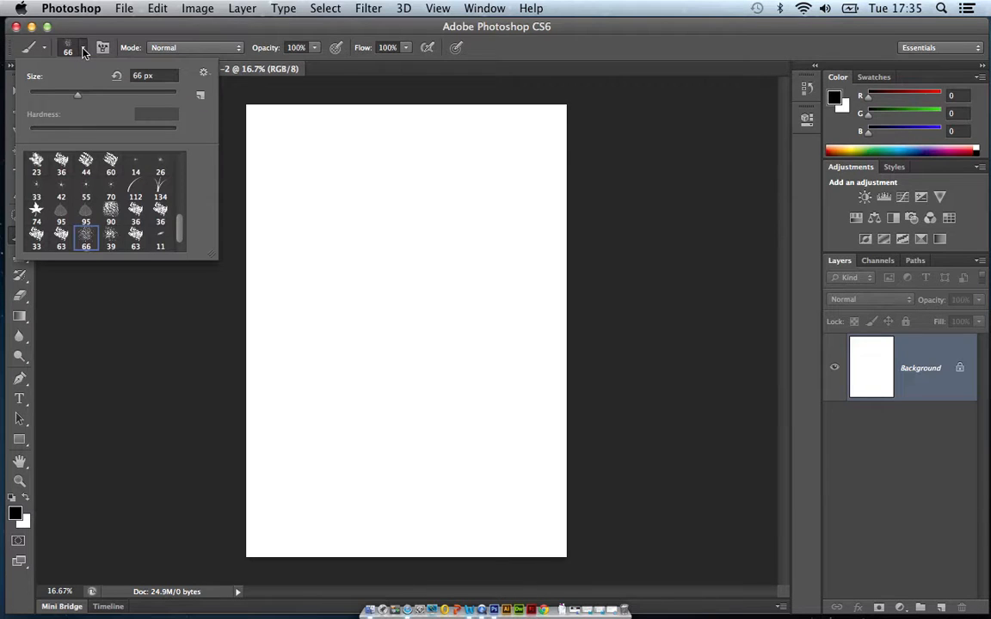
drag(180, 229, 188, 155)
click(34, 167)
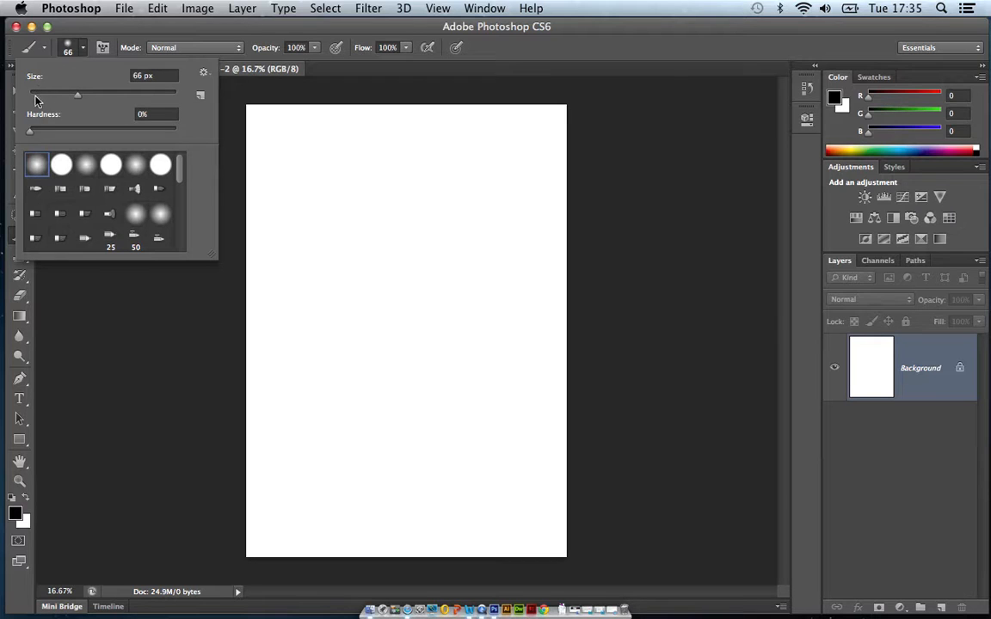
Set the size of the soft round brush to 59 px.
key(super+Tab)
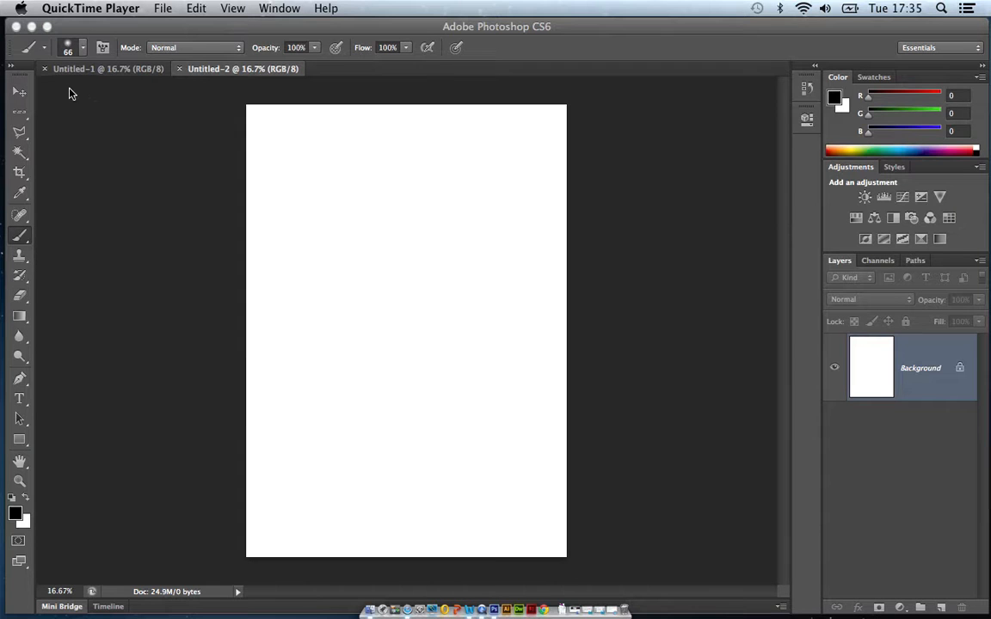
click(101, 32)
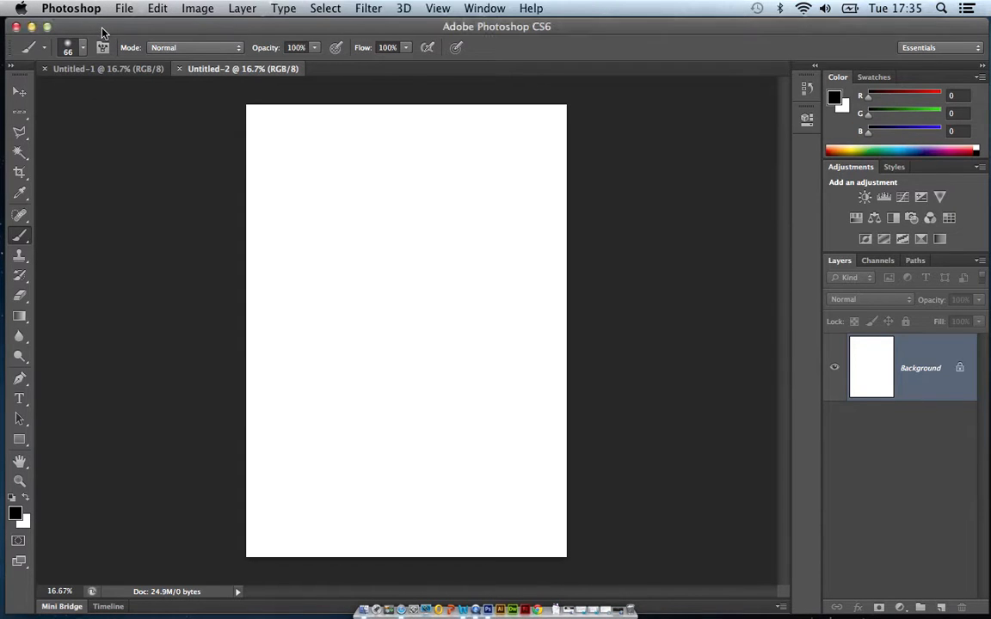
click(83, 48)
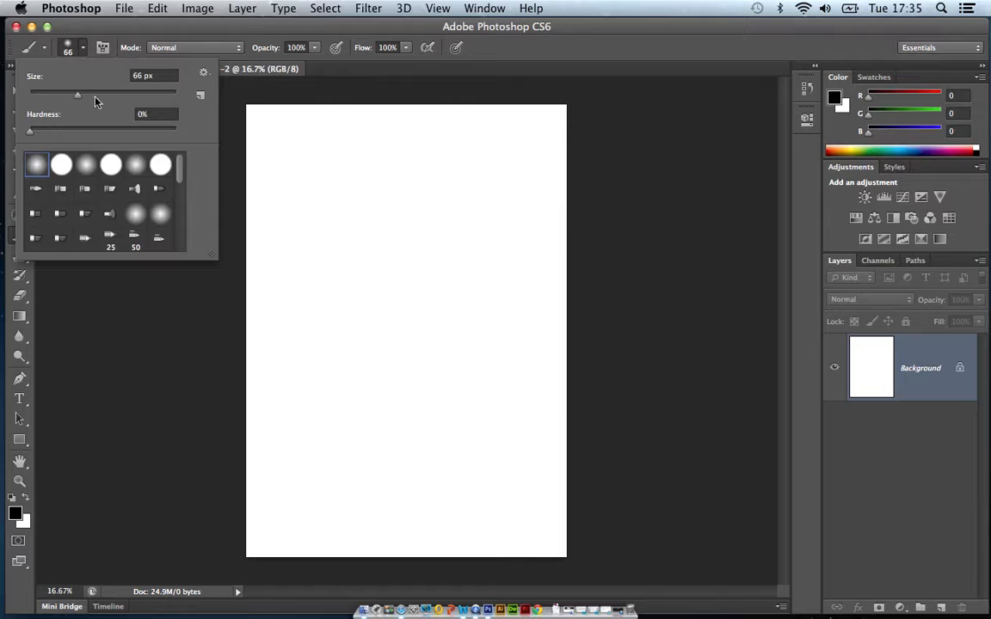
drag(78, 102, 72, 99)
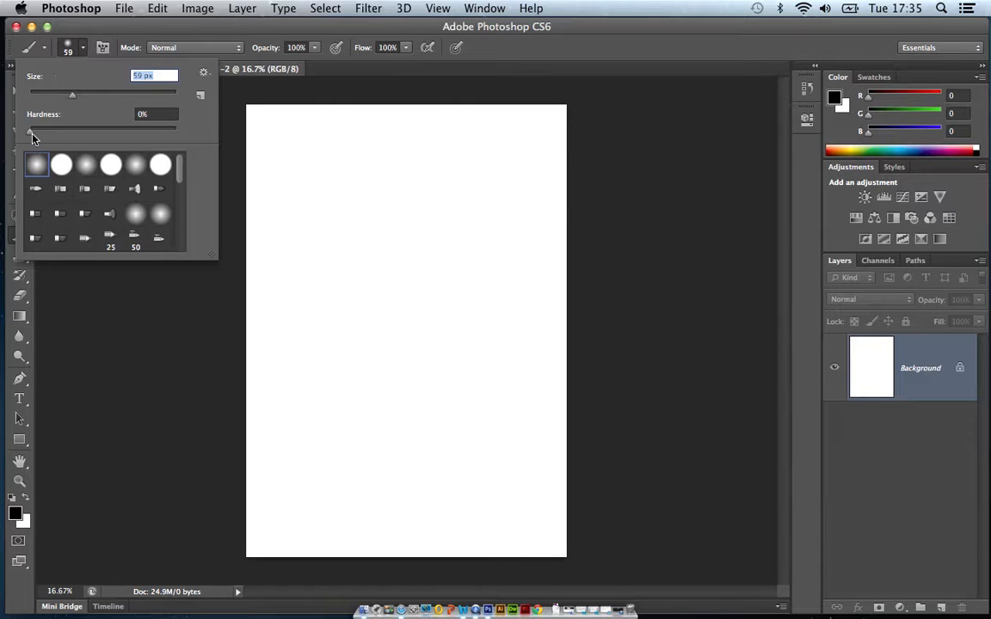
Set the brush hardness to 100% and the brush size to 53 px.
drag(47, 139, 110, 135)
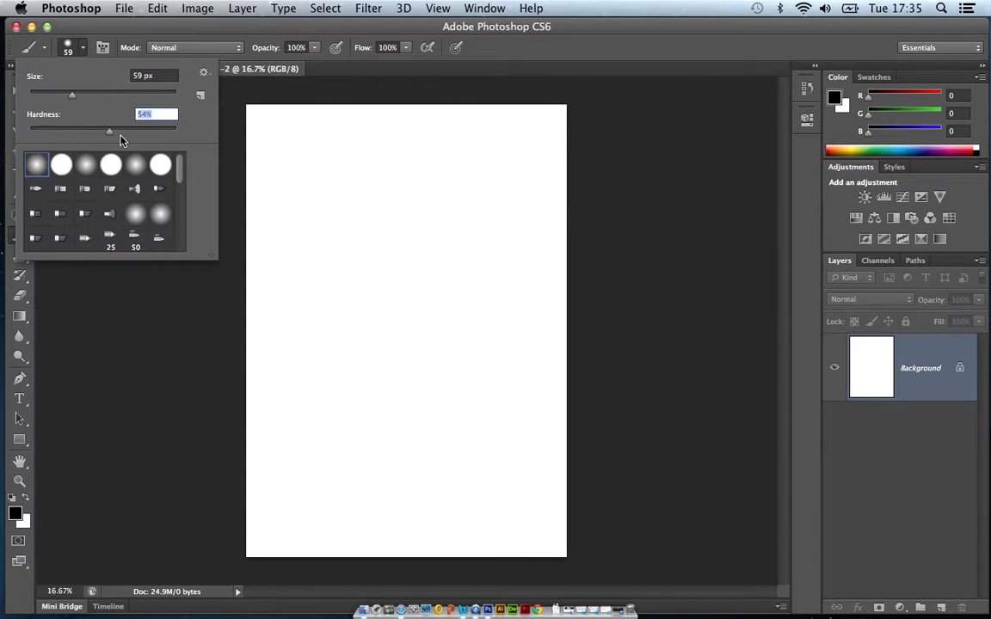
drag(158, 136, 183, 140)
drag(72, 101, 68, 100)
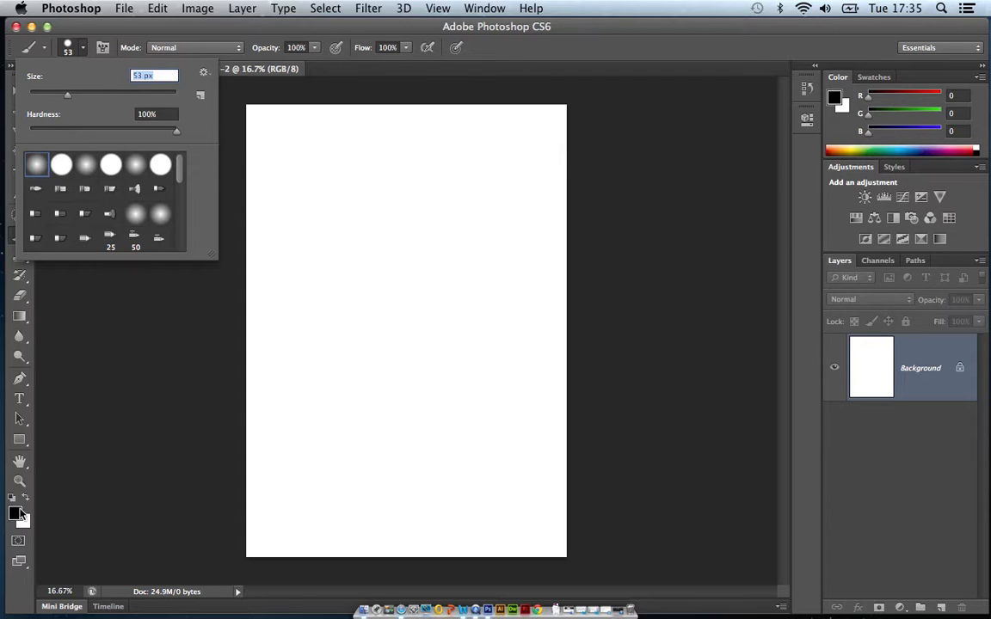
click(399, 27)
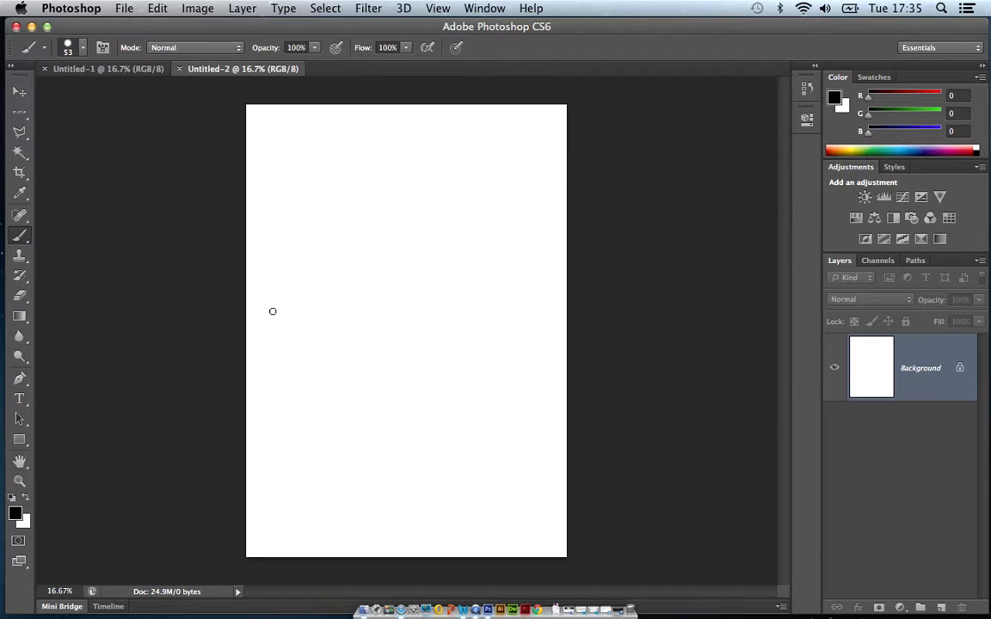
Paint a four-letter first name in black handwritten capitals across the upper half of the page.
mouse_move(266, 313)
mouse_down()
mouse_move(272, 252)
mouse_move(289, 245)
mouse_move(320, 265)
mouse_move(270, 285)
mouse_move(320, 312)
mouse_up()
click(349, 245)
shift+click(348, 308)
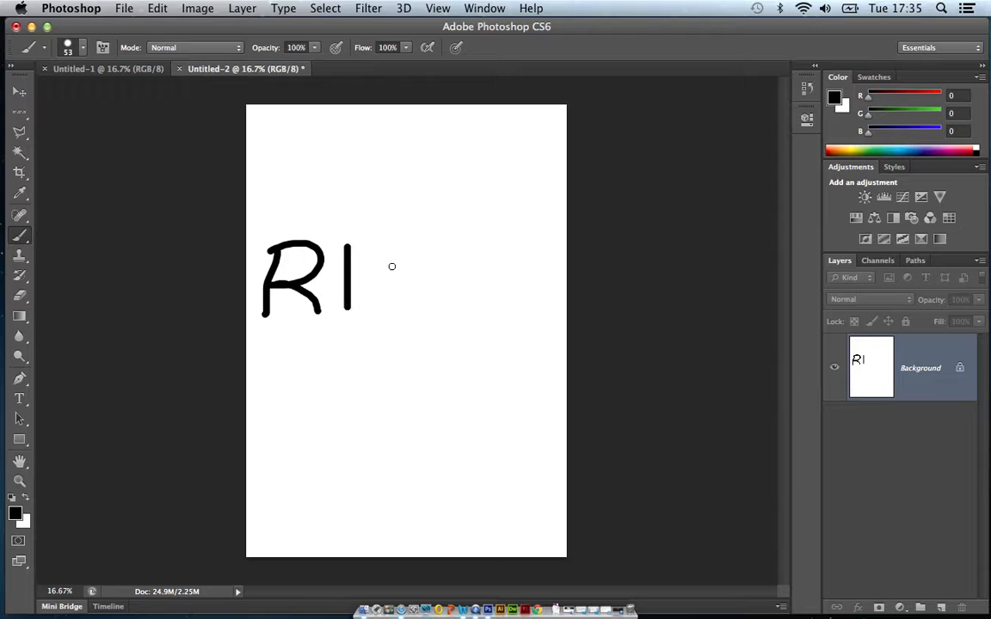
mouse_move(414, 251)
mouse_down()
mouse_move(365, 263)
mouse_move(362, 296)
mouse_move(412, 306)
mouse_up()
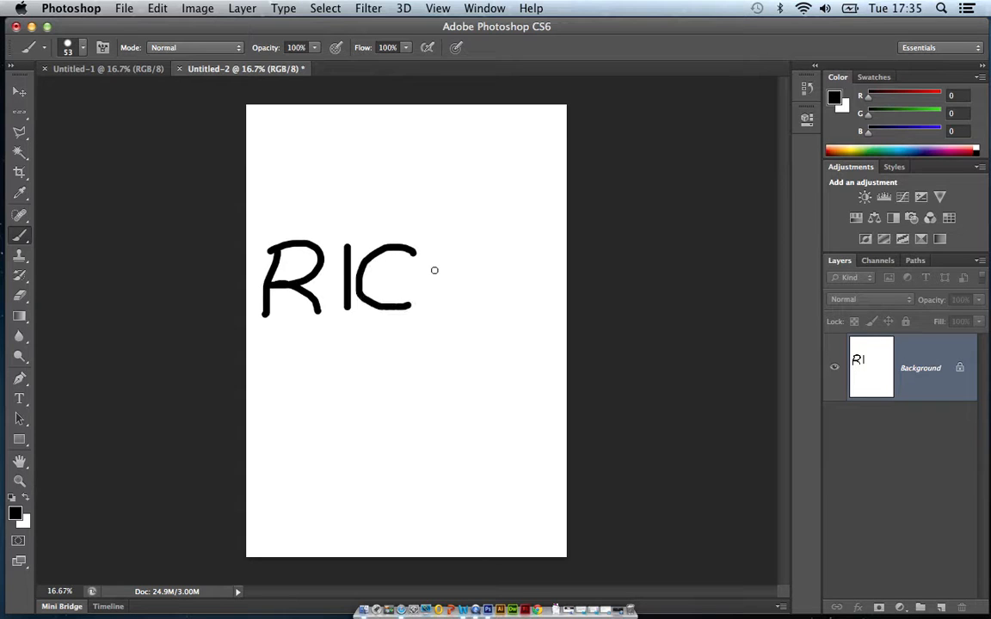
drag(435, 249, 440, 312)
drag(473, 244, 479, 313)
drag(439, 279, 487, 276)
Reduce the brush hardness to its minimum, set the size to 100 px, and paint a wavy black stroke above the lettering.
click(83, 49)
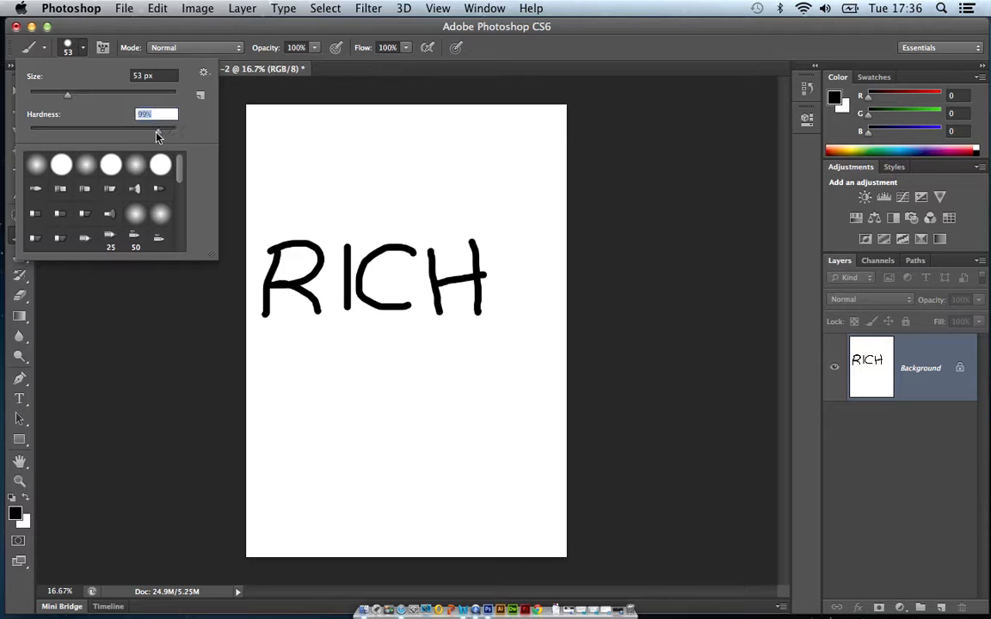
drag(107, 138, 26, 131)
drag(67, 95, 102, 99)
click(302, 156)
mouse_move(301, 156)
mouse_down()
mouse_move(380, 158)
mouse_move(427, 175)
mouse_move(441, 164)
mouse_up()
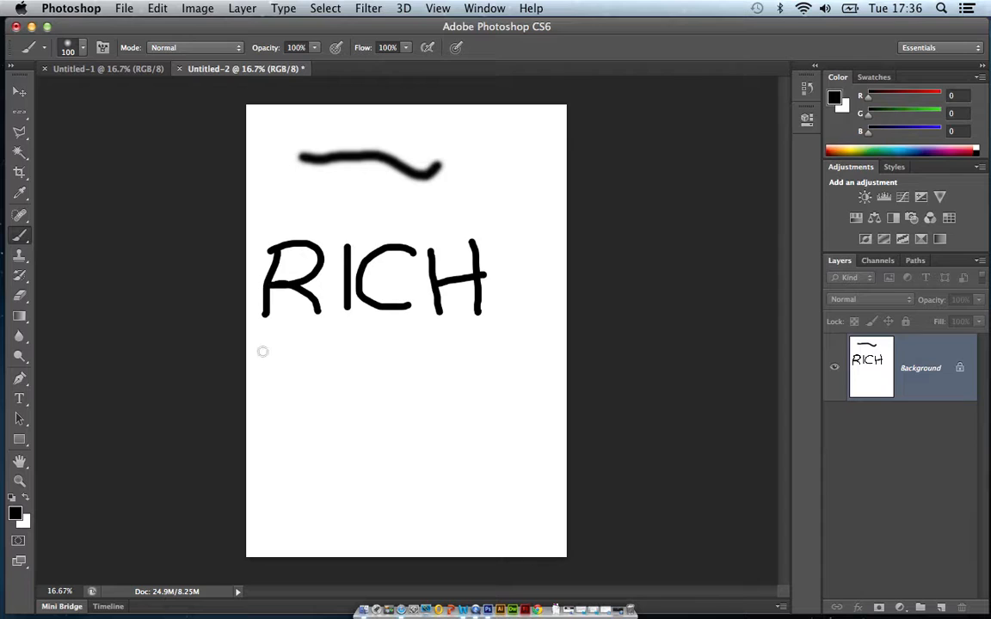
Try out different hues and shades for the foreground colour and set it to the medium blue #5171ea.
click(16, 515)
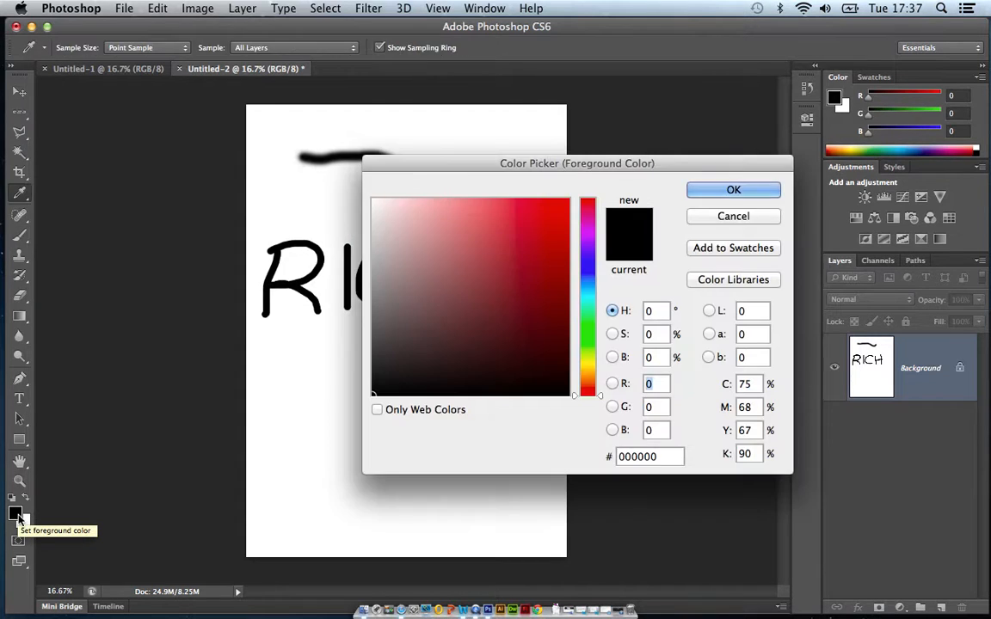
drag(474, 162, 402, 144)
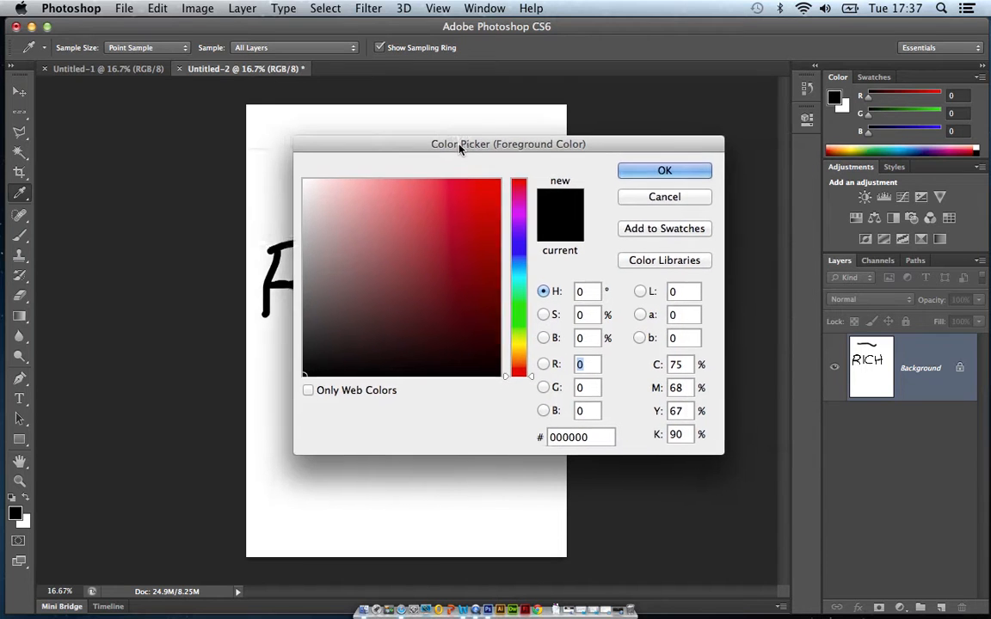
drag(522, 218, 524, 320)
click(518, 227)
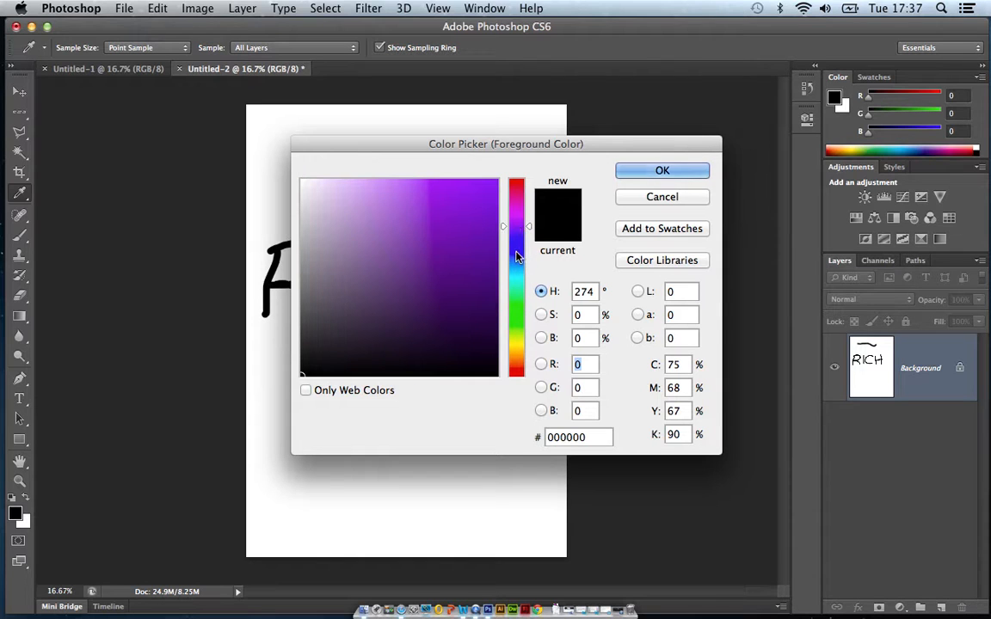
click(523, 251)
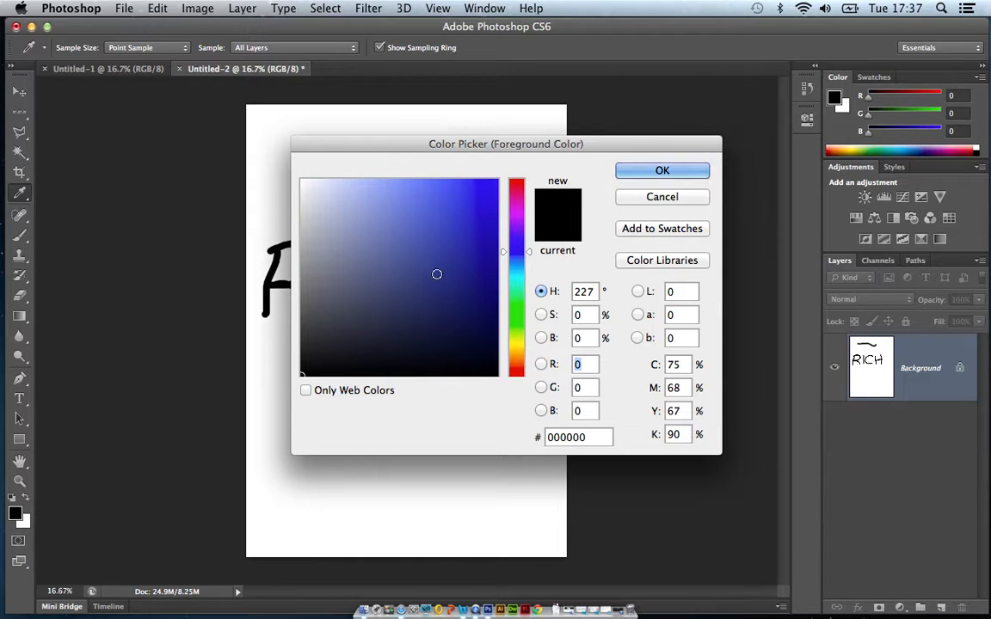
click(494, 184)
click(505, 174)
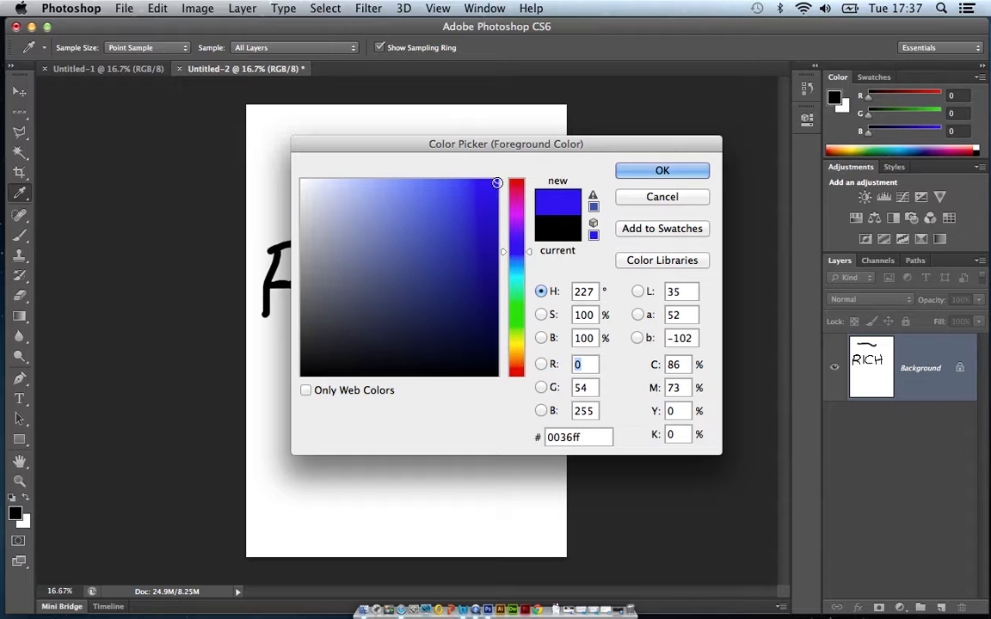
mouse_move(417, 181)
mouse_down()
mouse_move(336, 167)
mouse_move(297, 169)
mouse_move(300, 178)
mouse_up()
mouse_move(482, 216)
mouse_down()
mouse_move(492, 217)
mouse_move(522, 327)
mouse_move(499, 348)
mouse_move(441, 286)
mouse_move(373, 277)
mouse_move(402, 243)
mouse_move(451, 217)
mouse_up()
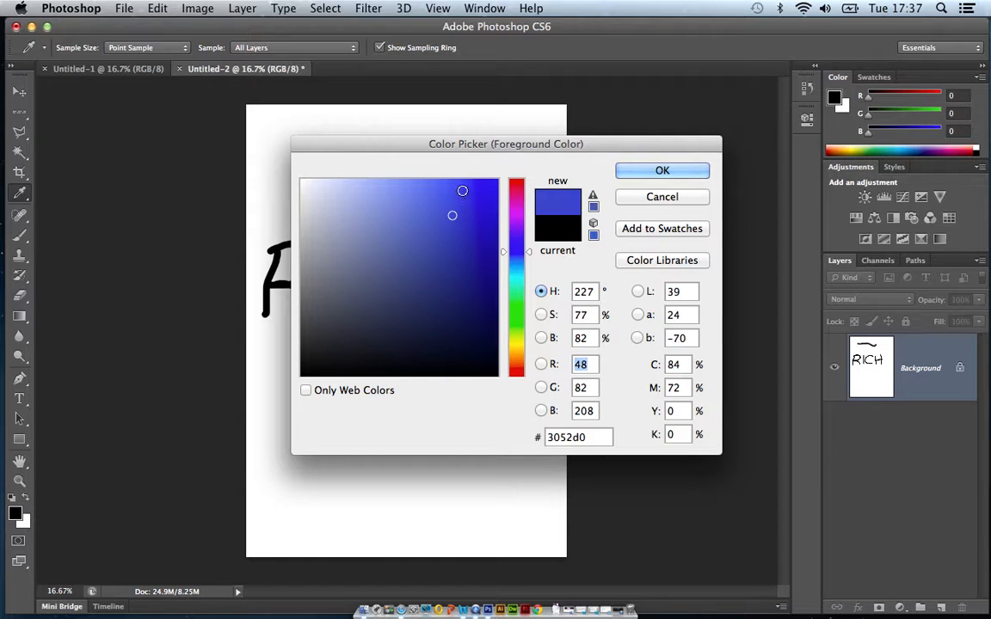
click(462, 189)
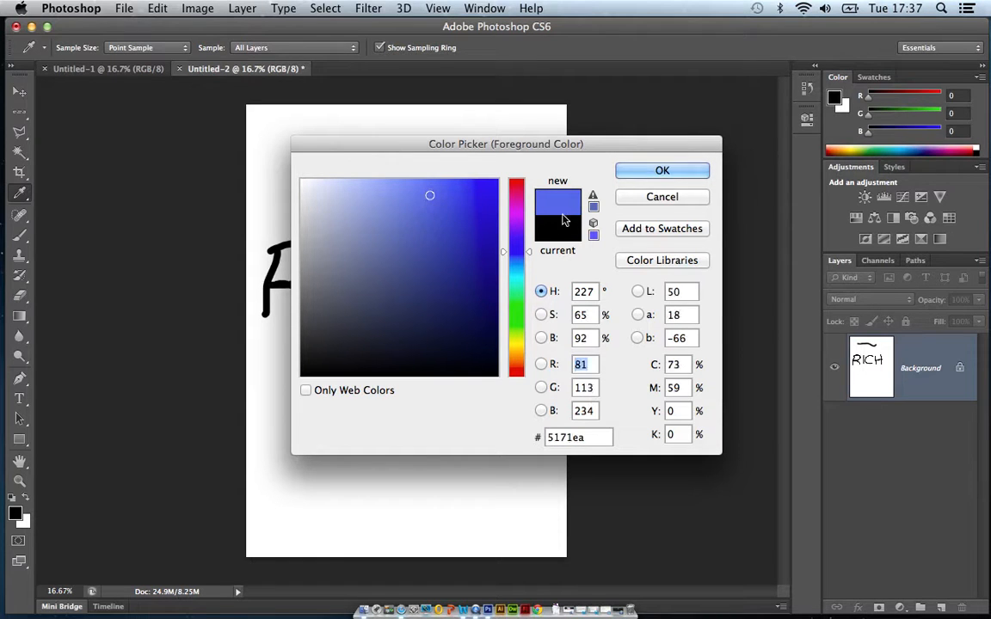
click(663, 172)
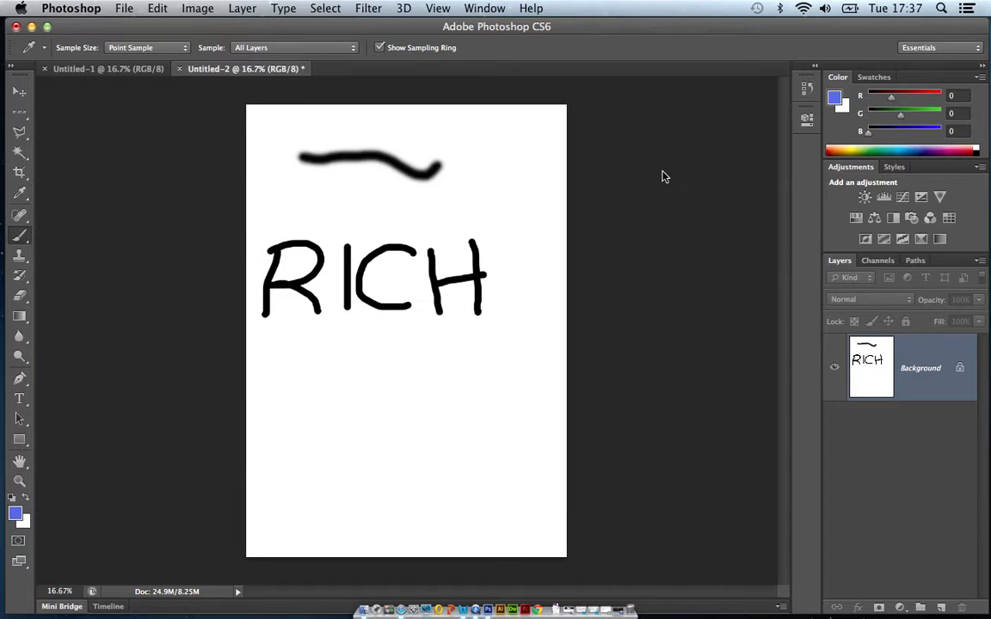
Paint a blue five-petal flower outline with the soft brush below the lettering.
key(b)
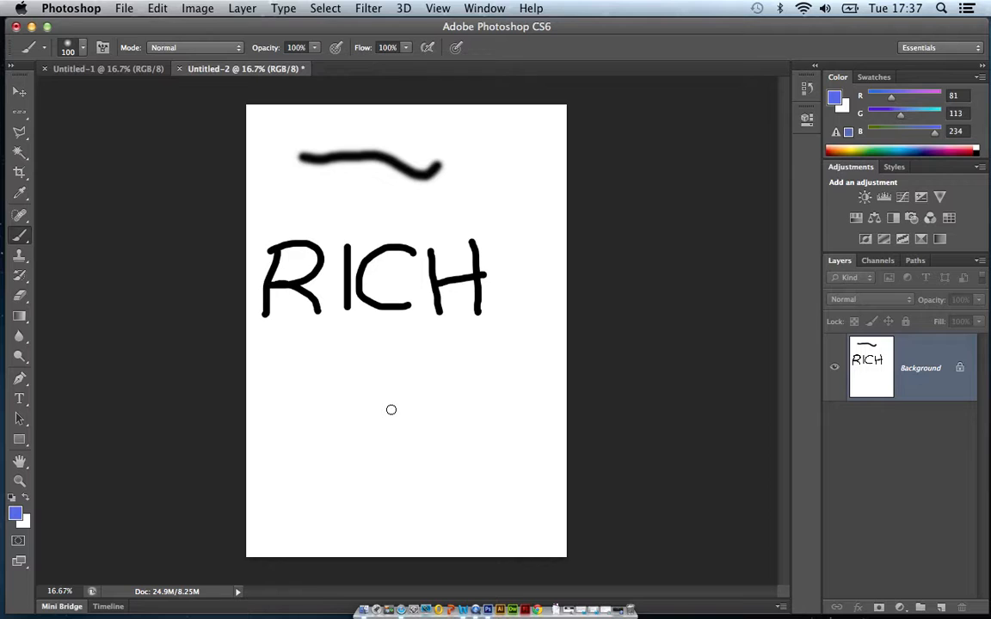
mouse_move(389, 411)
mouse_down()
mouse_move(357, 423)
mouse_move(357, 409)
mouse_move(394, 403)
mouse_up()
mouse_move(352, 376)
mouse_down()
mouse_move(384, 375)
mouse_move(391, 395)
mouse_move(391, 383)
mouse_move(439, 408)
mouse_move(442, 428)
mouse_move(422, 433)
mouse_move(401, 409)
mouse_move(410, 433)
mouse_move(388, 444)
mouse_move(379, 405)
mouse_up()
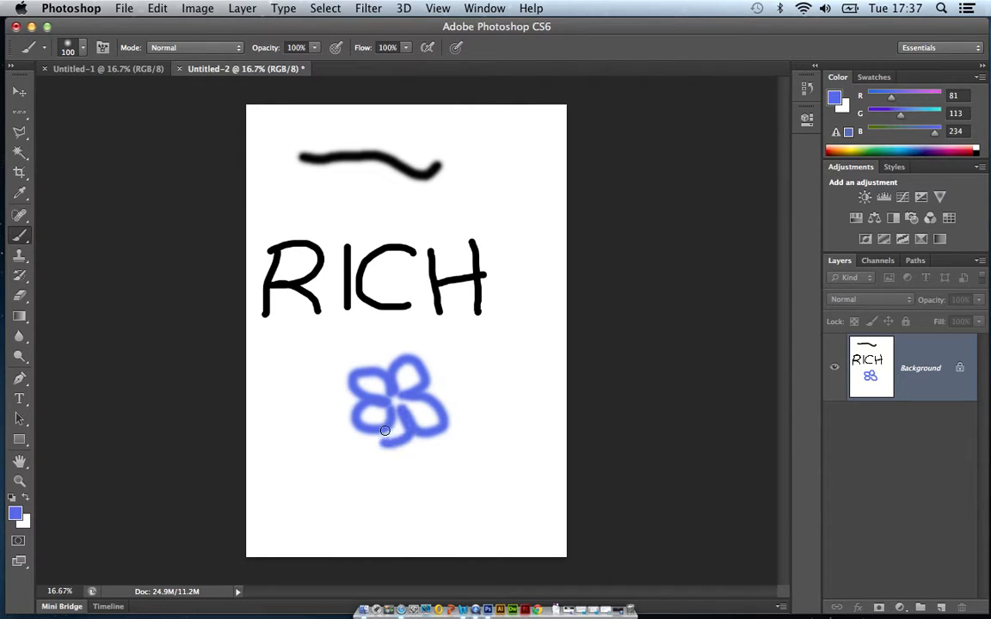
Set the foreground colour to dark green #338118 and paint a stem with two leaves under the flower.
click(19, 516)
drag(520, 327, 521, 320)
click(461, 276)
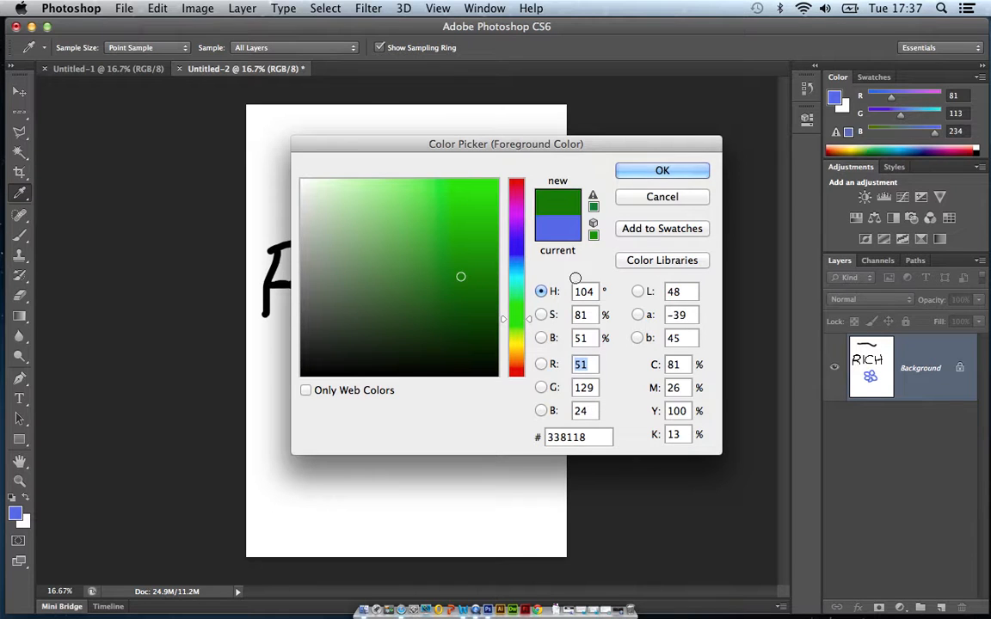
key(Return)
mouse_move(391, 444)
mouse_down()
mouse_move(381, 470)
mouse_move(386, 507)
mouse_move(416, 534)
mouse_move(432, 485)
mouse_move(418, 474)
mouse_move(404, 489)
mouse_move(411, 531)
mouse_move(358, 496)
mouse_move(348, 502)
mouse_move(364, 521)
mouse_move(409, 530)
mouse_up()
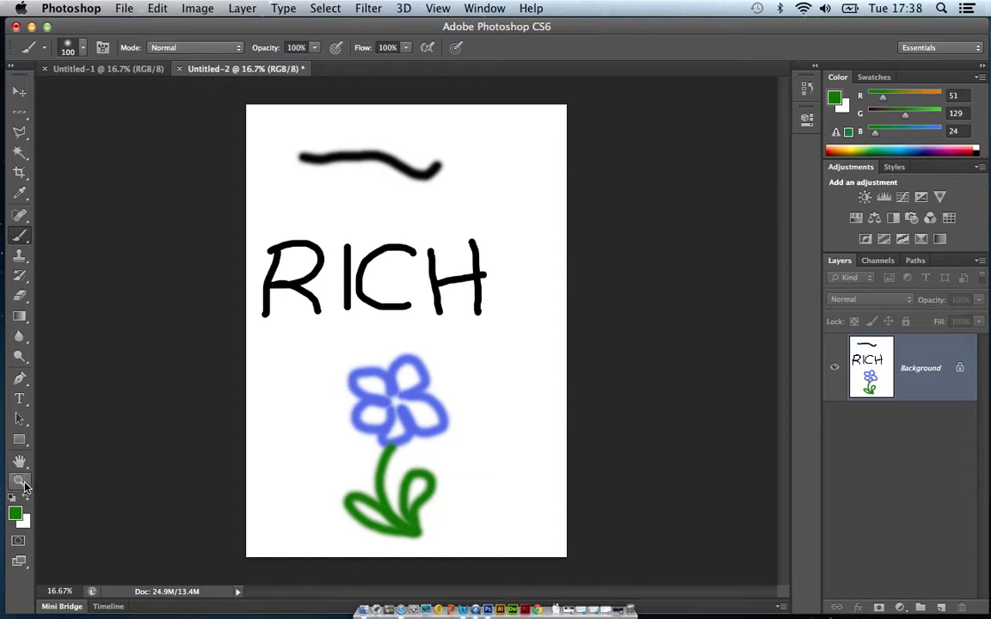
Look up the zoom commands, zoom in on the page to 33.3%, and zoom back out to 16.7%.
click(437, 9)
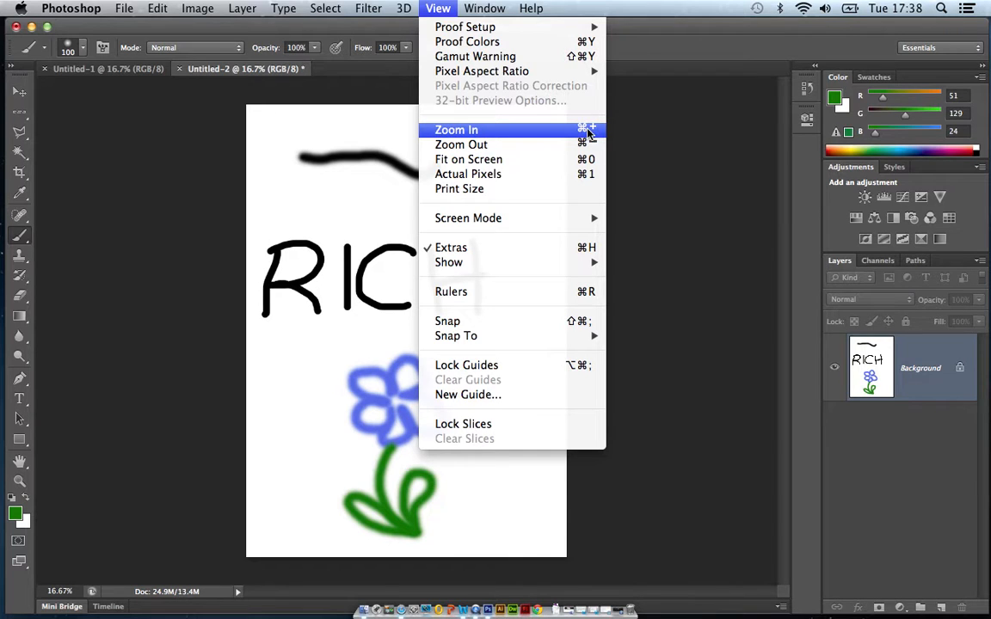
click(659, 33)
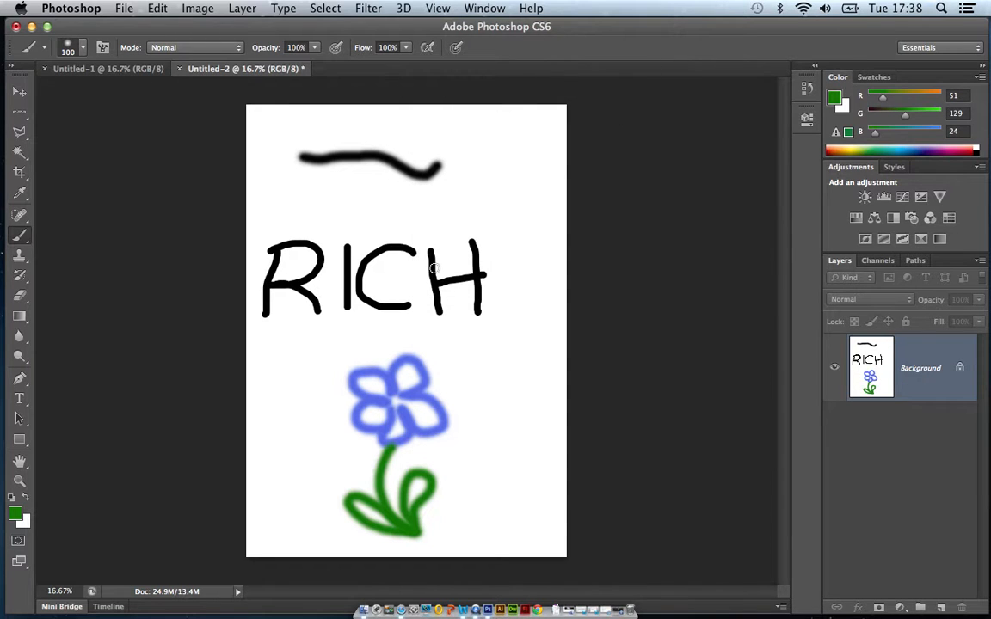
key(super+equal)
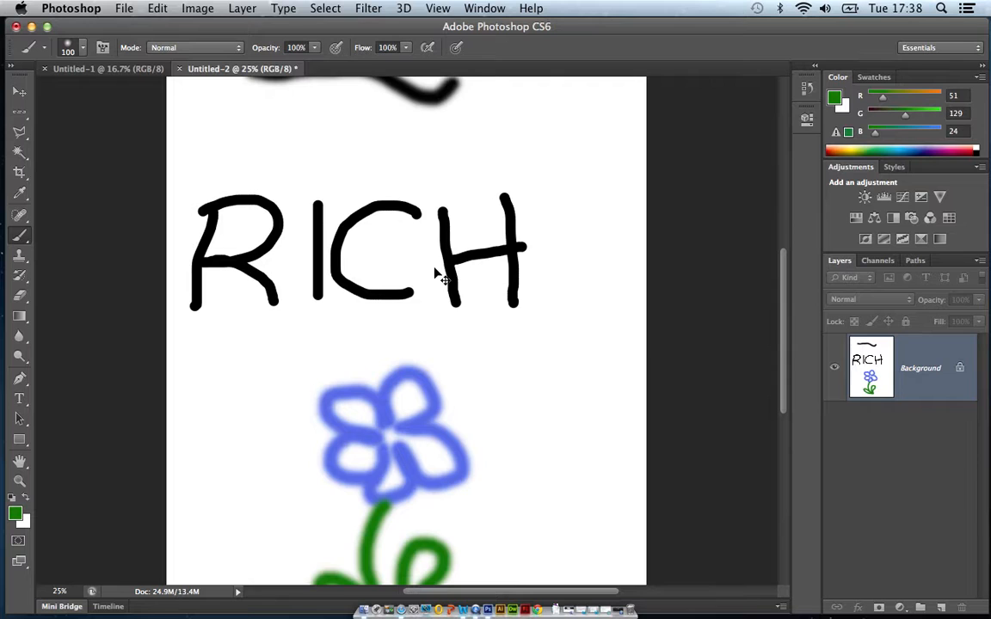
key(super+equal)
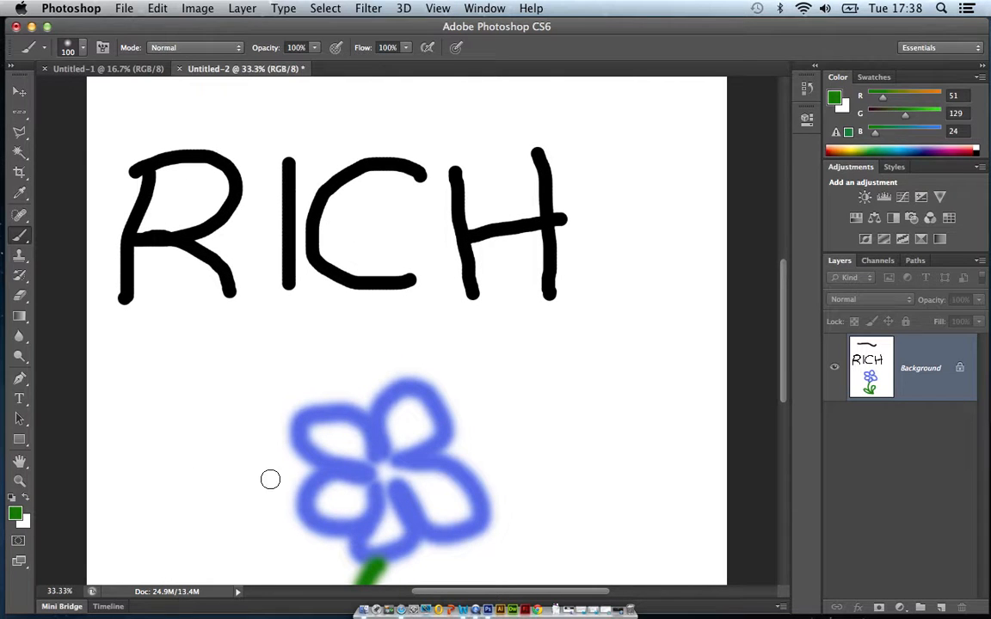
key(super+minus)
key(super+minus)
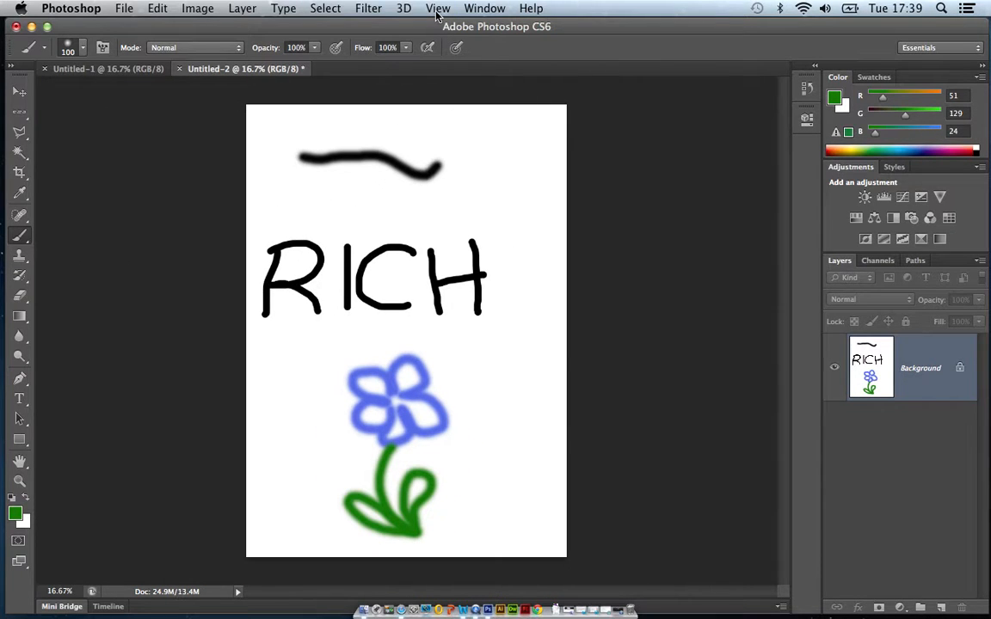
Zoom in to 33.3% again and fit the whole page on the screen.
key(super+equal)
key(super+equal)
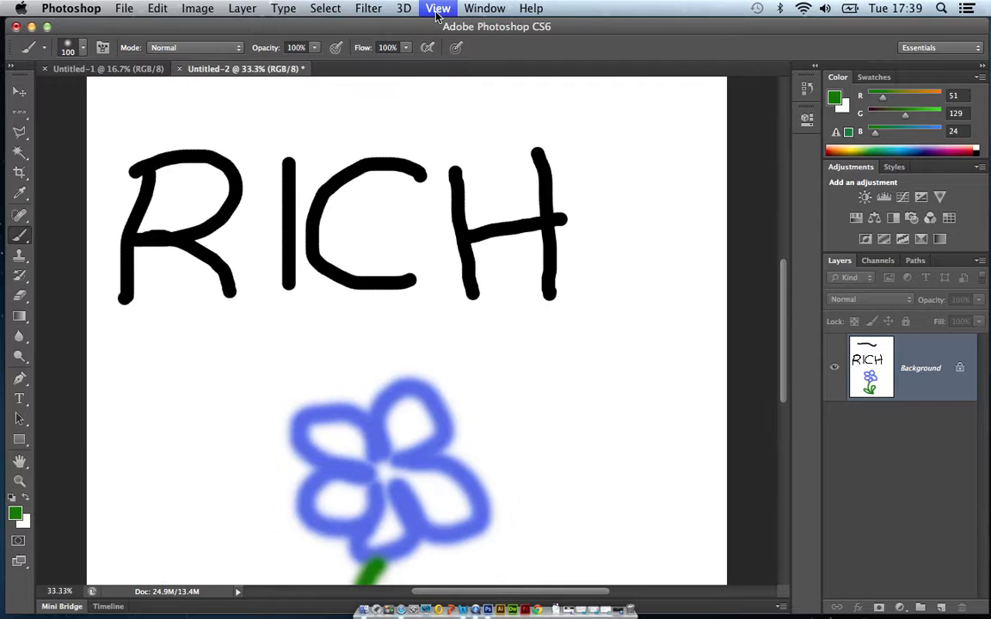
click(440, 9)
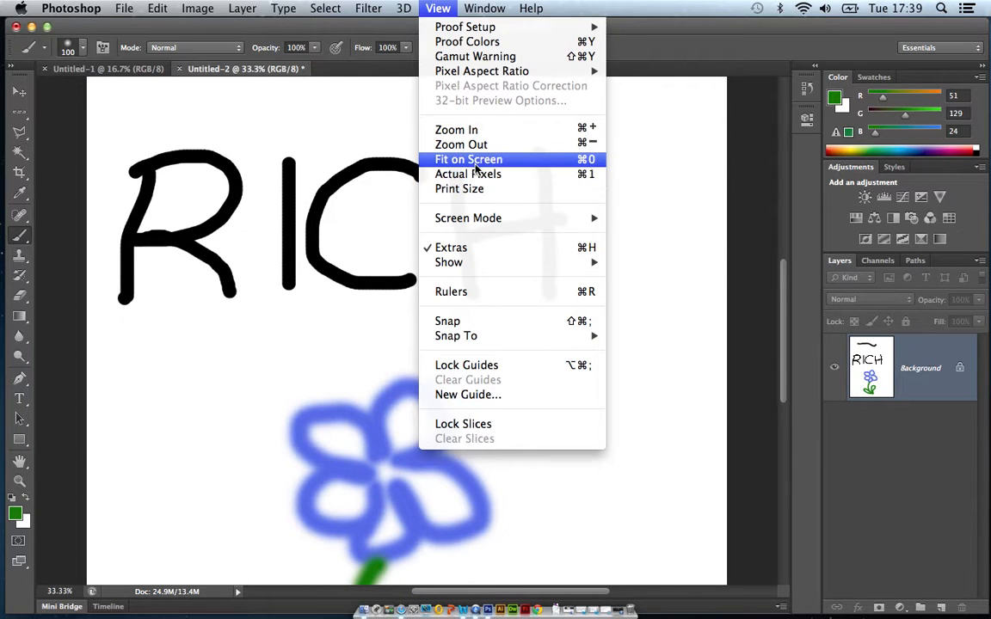
click(575, 161)
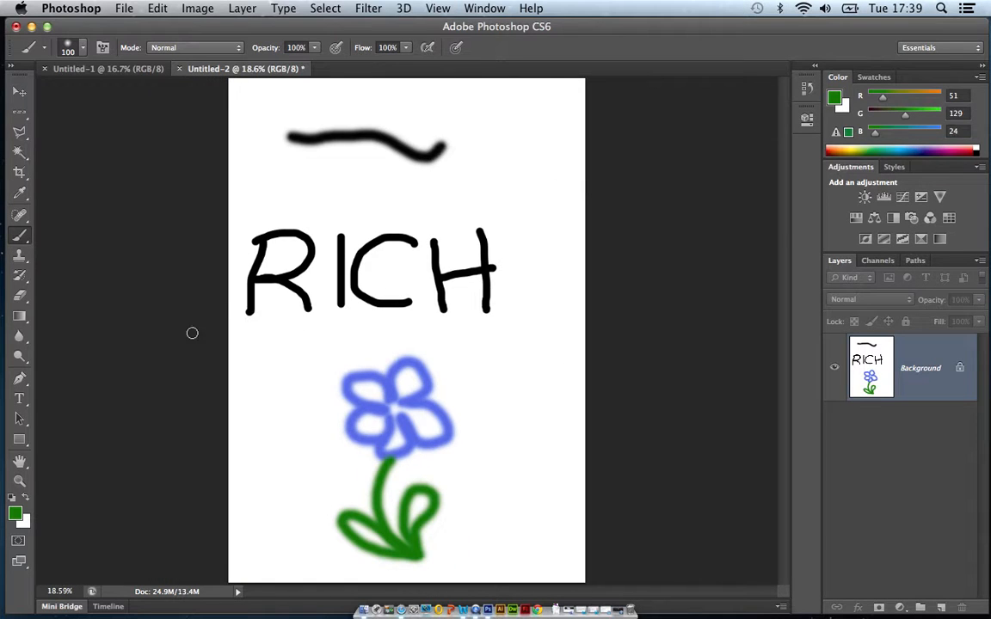
Magnify the first letter of the lettering to 66.7% with the Zoom tool.
click(20, 483)
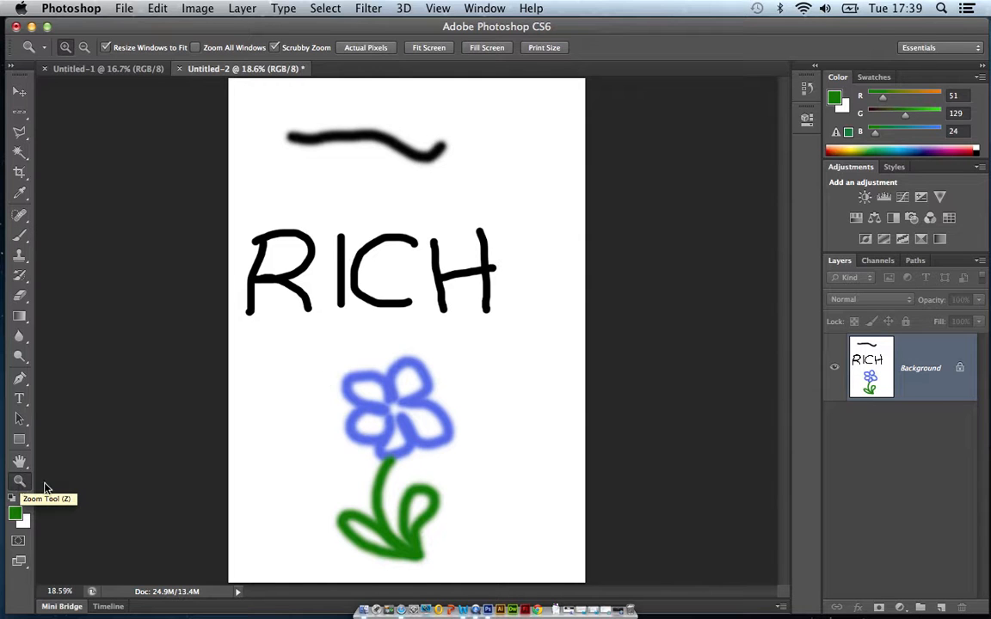
click(280, 259)
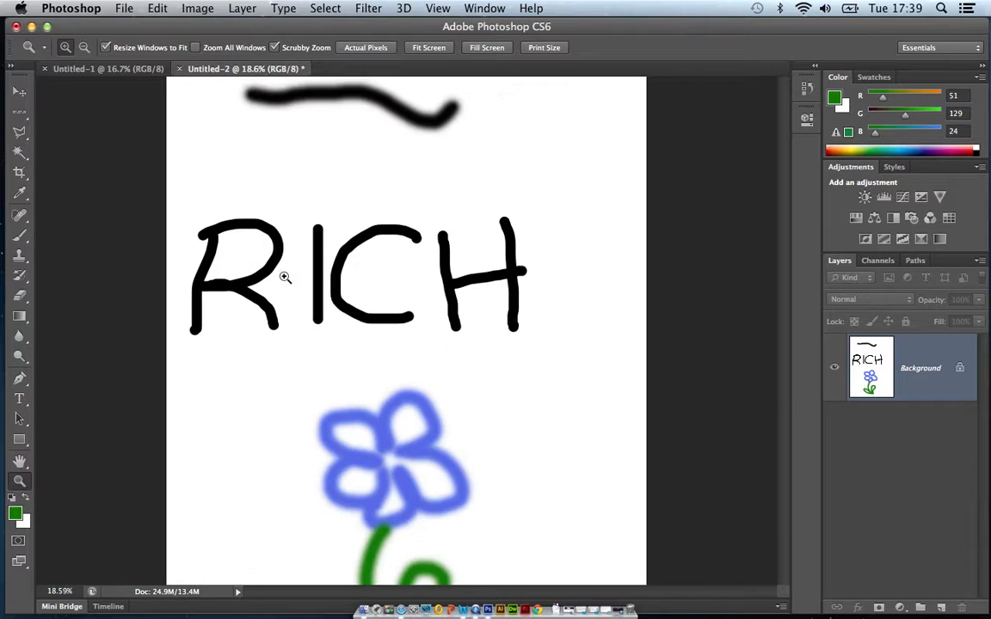
click(273, 265)
click(277, 265)
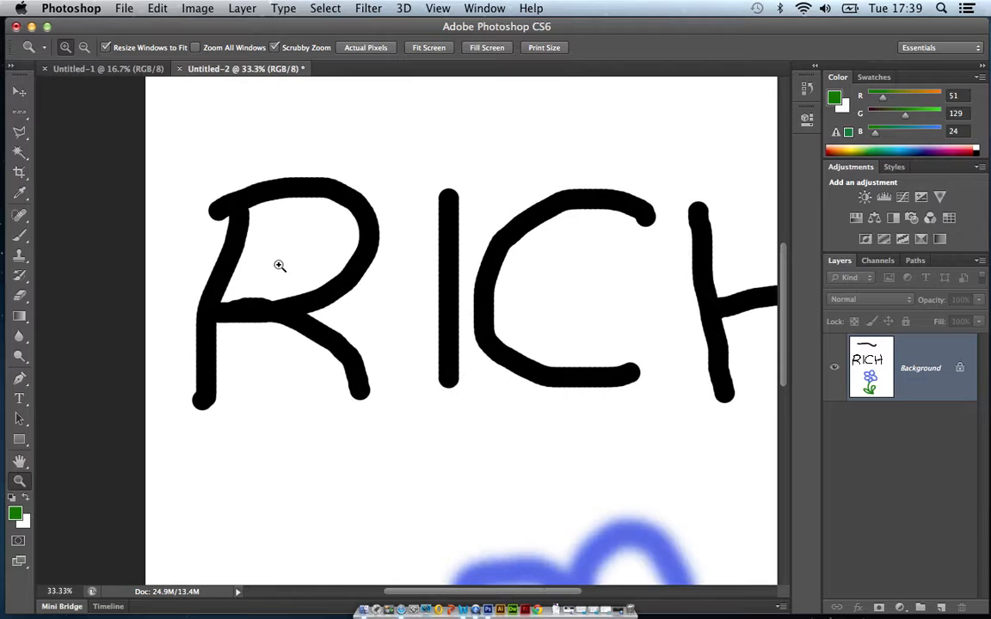
click(299, 198)
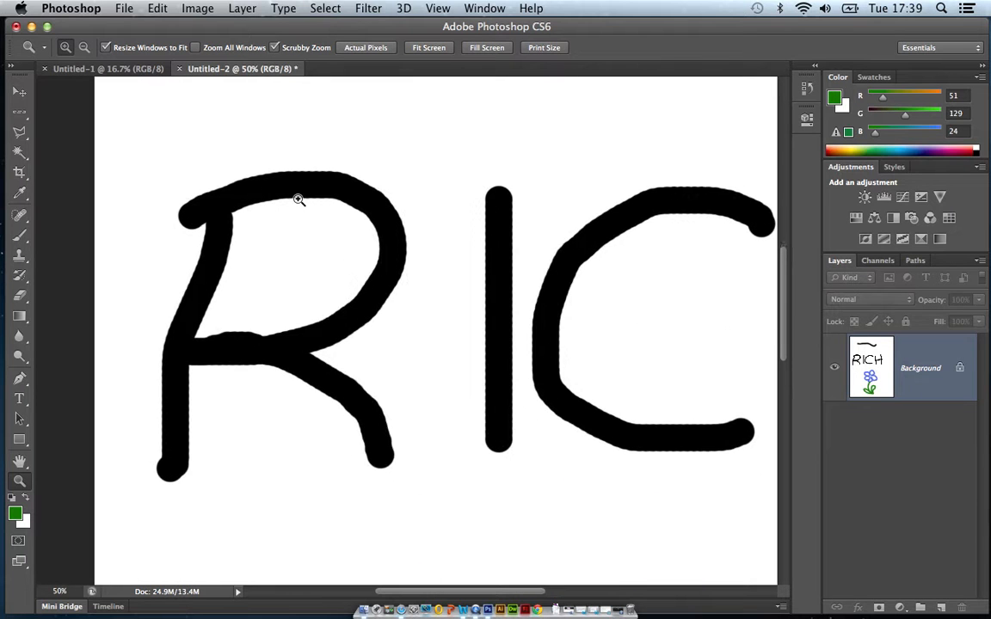
Scrub the zoom out and back in to about 111% on the last letter, bringing the whole letter width into view.
click(523, 207)
drag(522, 207, 469, 222)
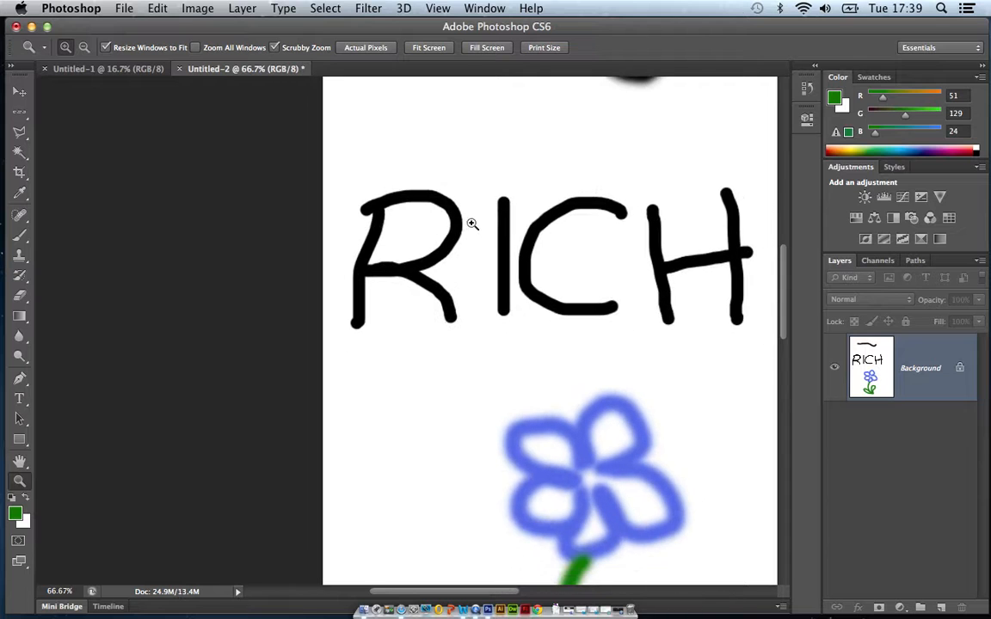
drag(745, 254, 816, 247)
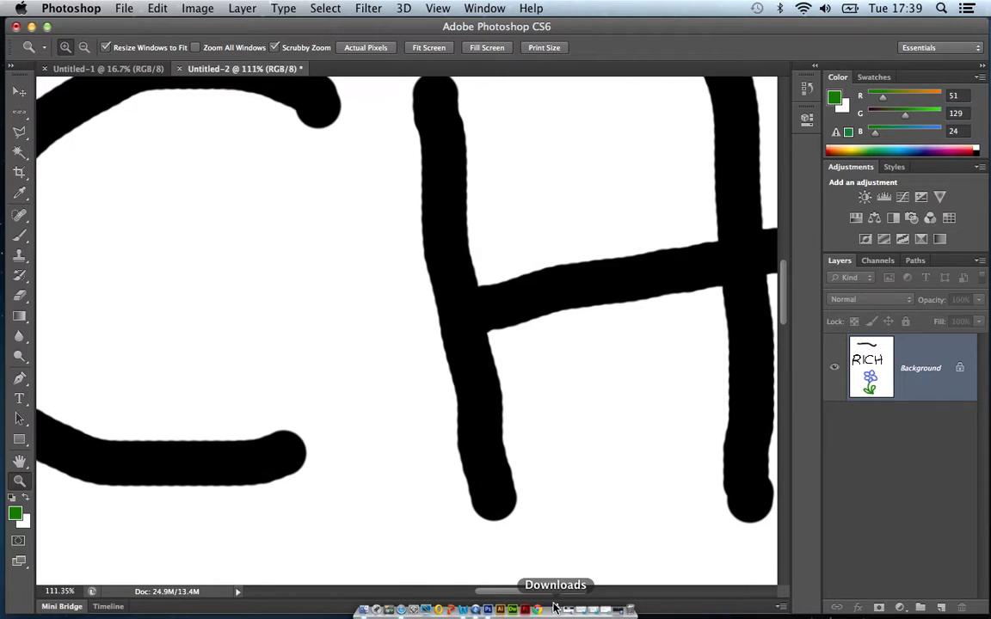
drag(558, 592, 585, 594)
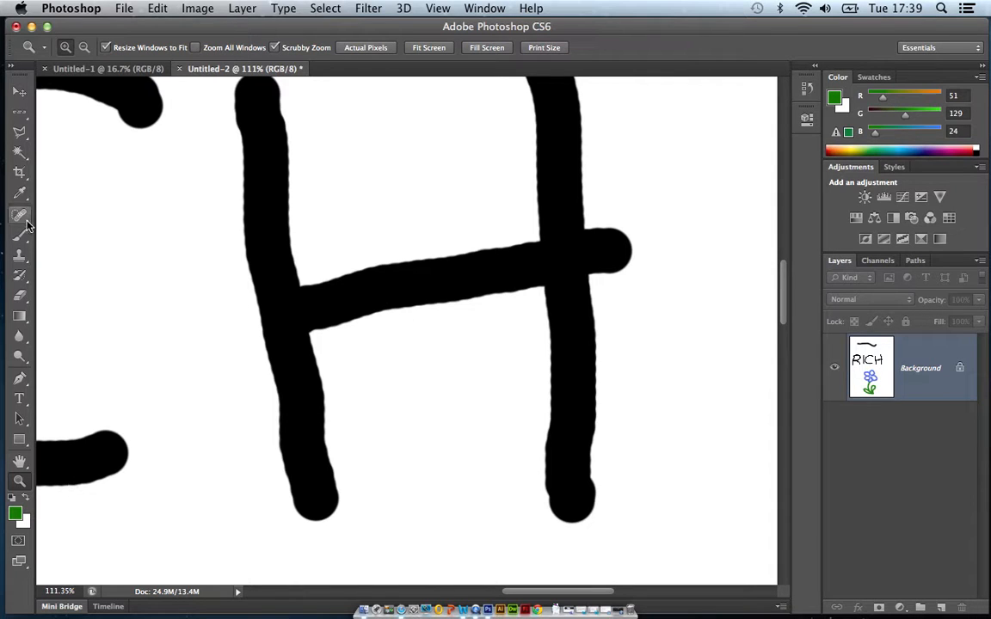
Set up the Eraser tool with a 48 px brush at 100% hardness.
click(20, 298)
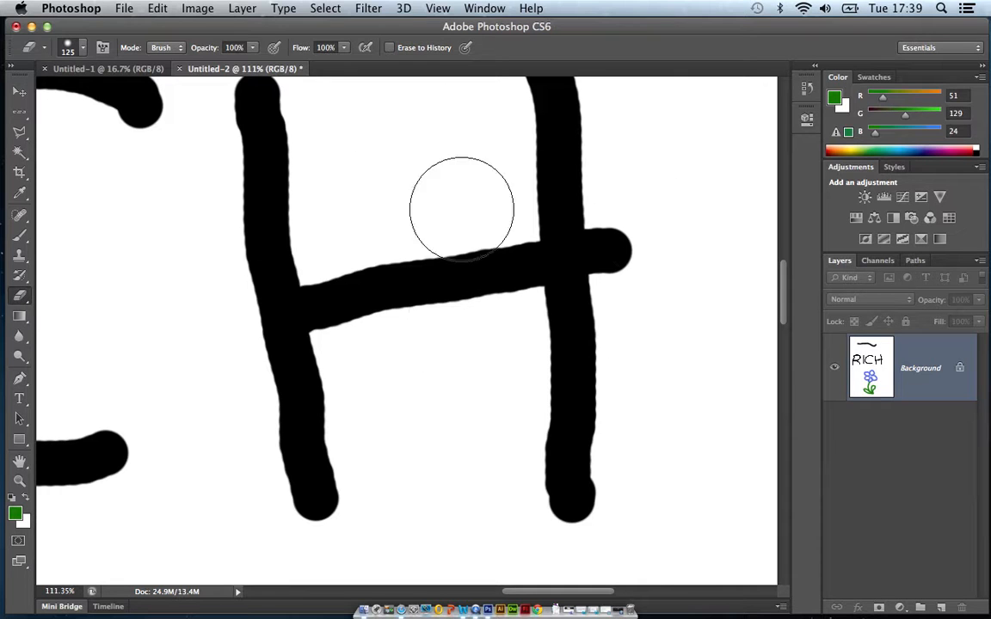
click(84, 49)
drag(113, 98, 64, 100)
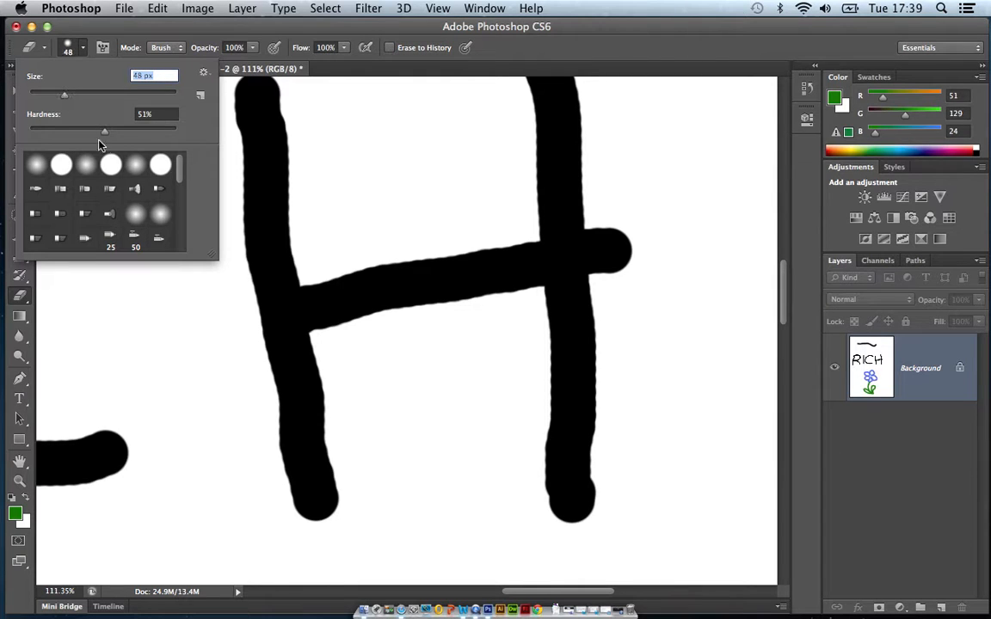
drag(104, 135, 188, 138)
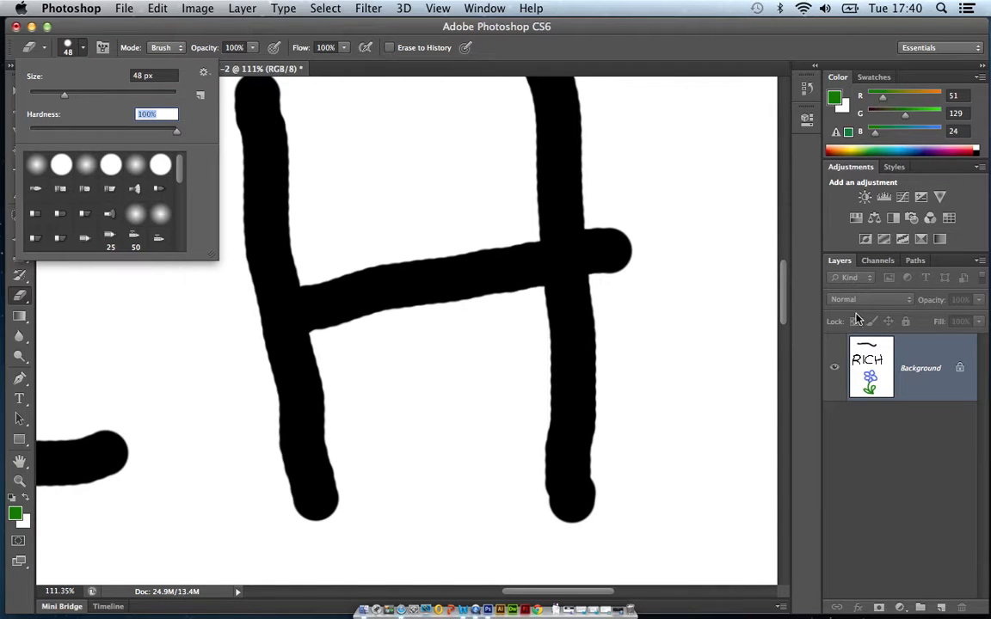
Erase the end of the H's crossbar that sticks out past its second upright.
click(619, 243)
click(629, 254)
mouse_move(628, 254)
mouse_down()
mouse_move(620, 220)
mouse_move(626, 287)
mouse_move(616, 226)
mouse_move(622, 279)
mouse_move(602, 211)
mouse_move(613, 270)
mouse_up()
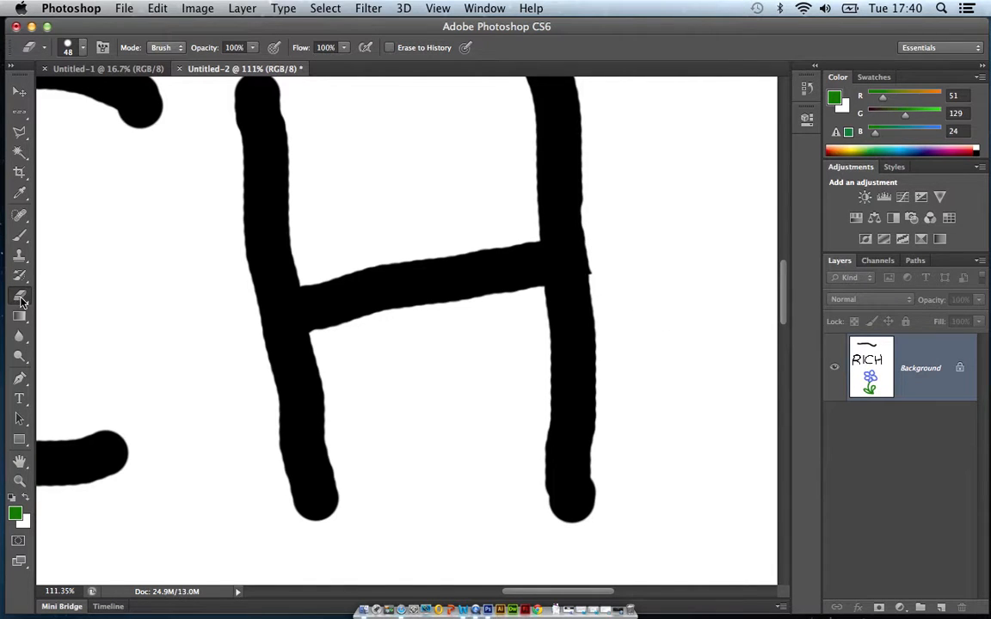
Set the background colour to dark red ab3232 and run the eraser over the crossbar's end at the second upright.
click(25, 525)
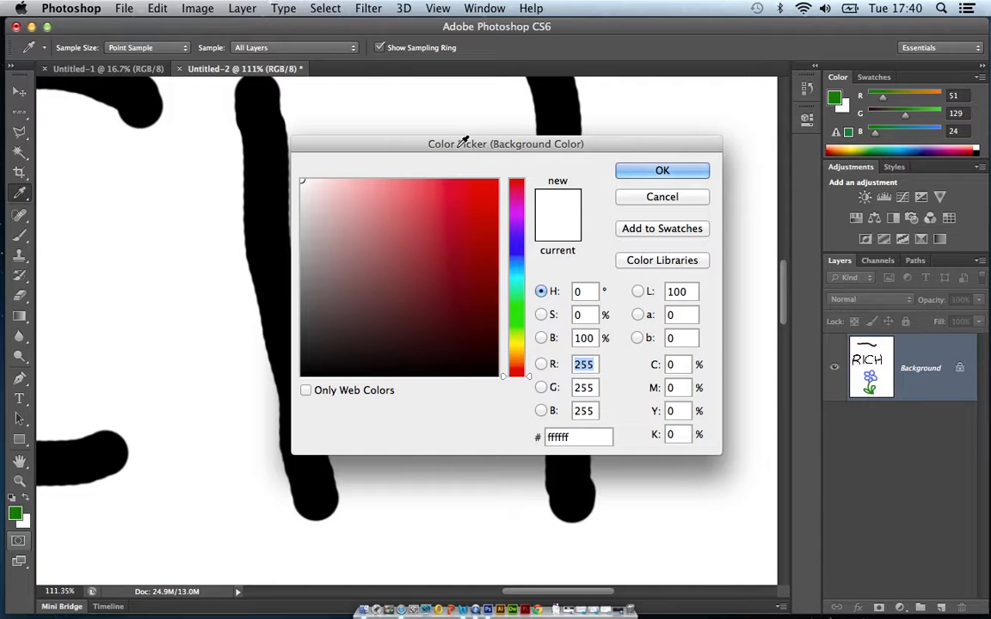
click(440, 244)
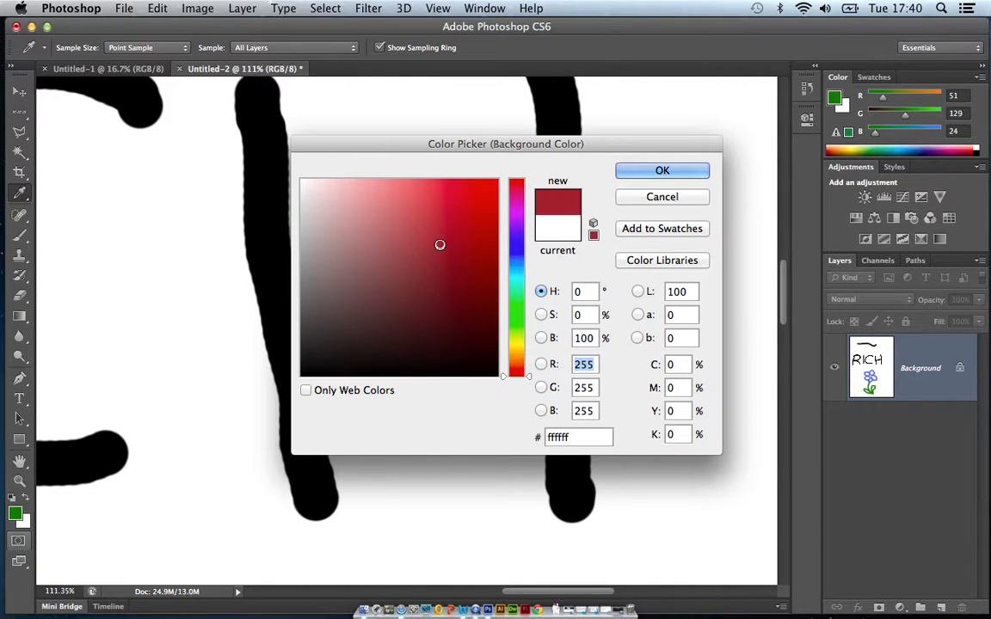
click(662, 171)
key(e)
drag(601, 256, 574, 262)
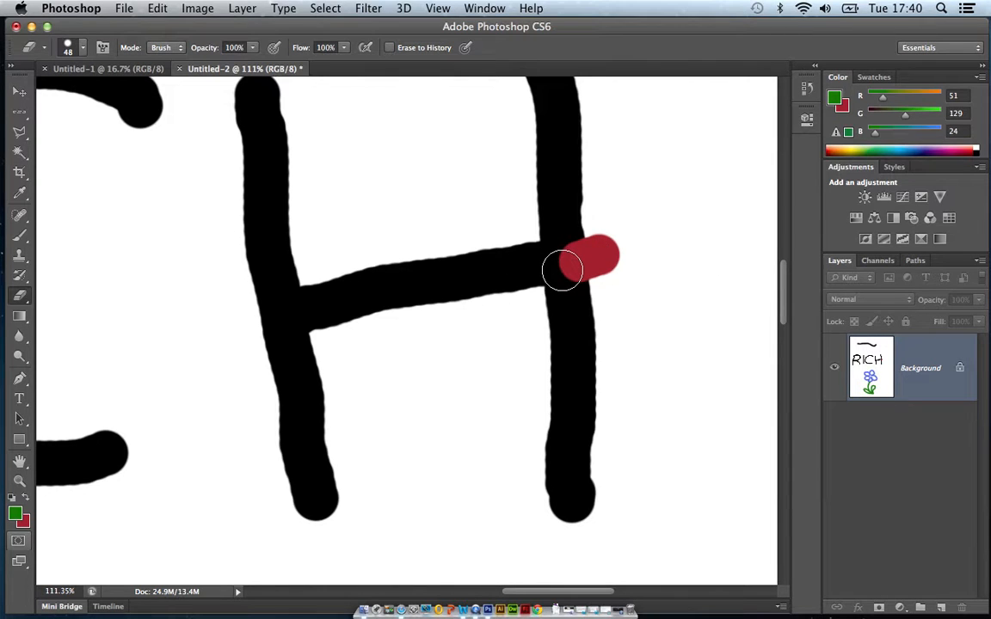
Undo the red eraser stroke on the H and redo it.
click(159, 9)
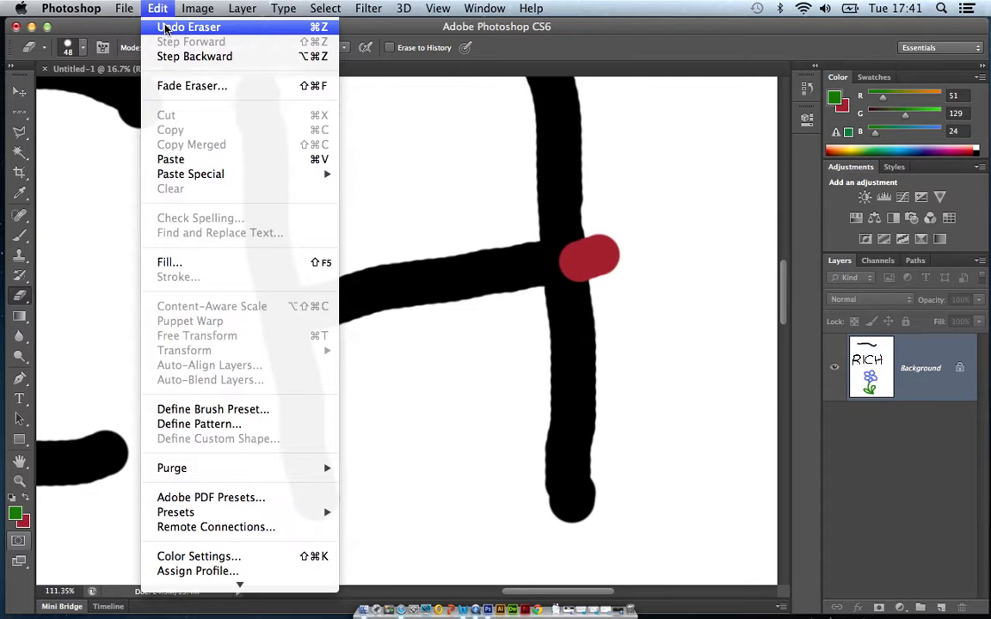
click(299, 32)
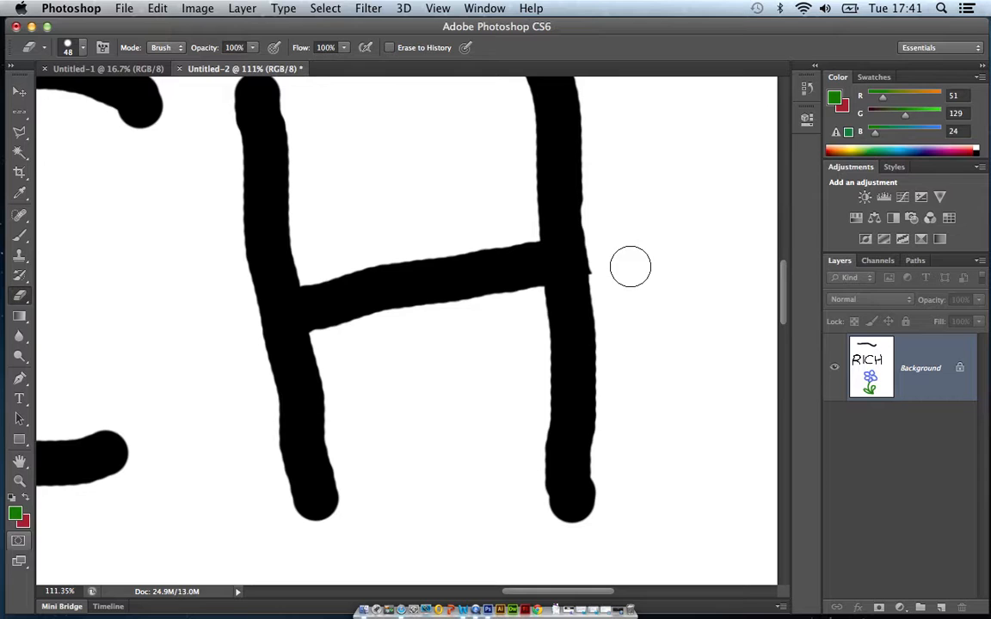
click(157, 8)
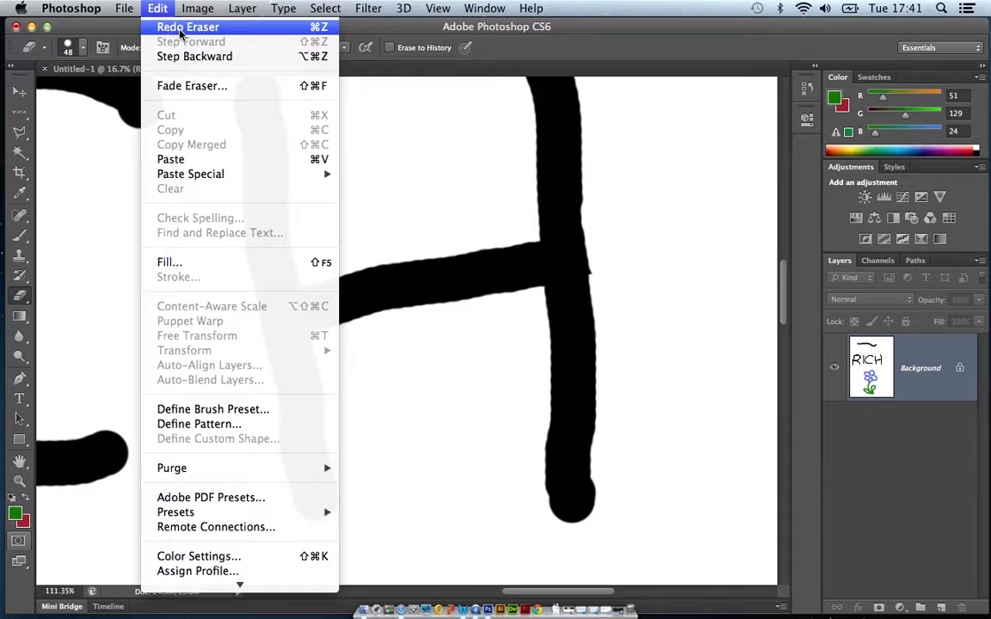
click(182, 28)
key(super+shift+z)
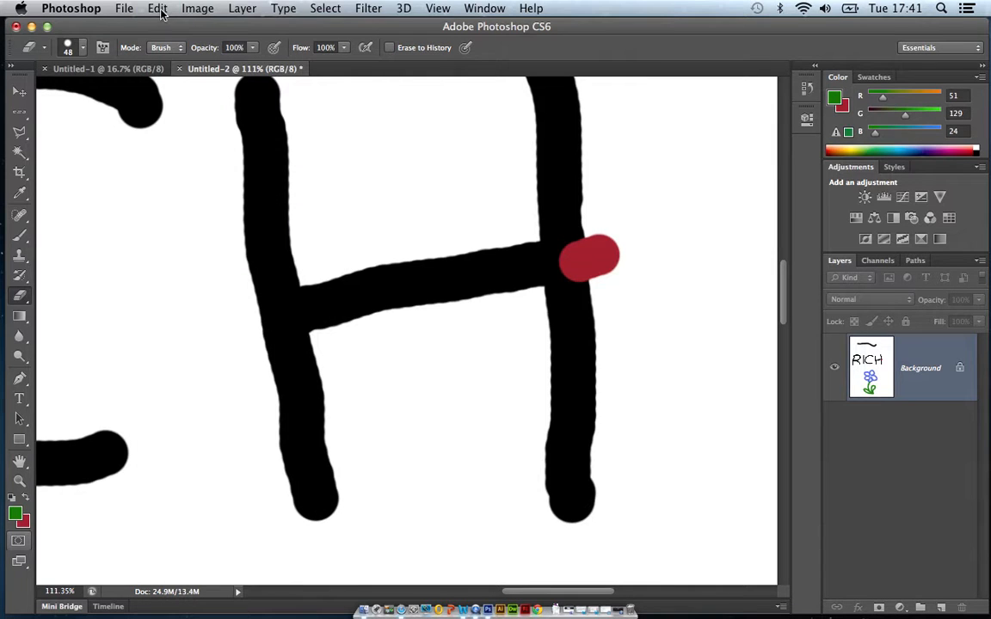
Step backward twice to take back both eraser strokes on the H's crossbar.
click(158, 9)
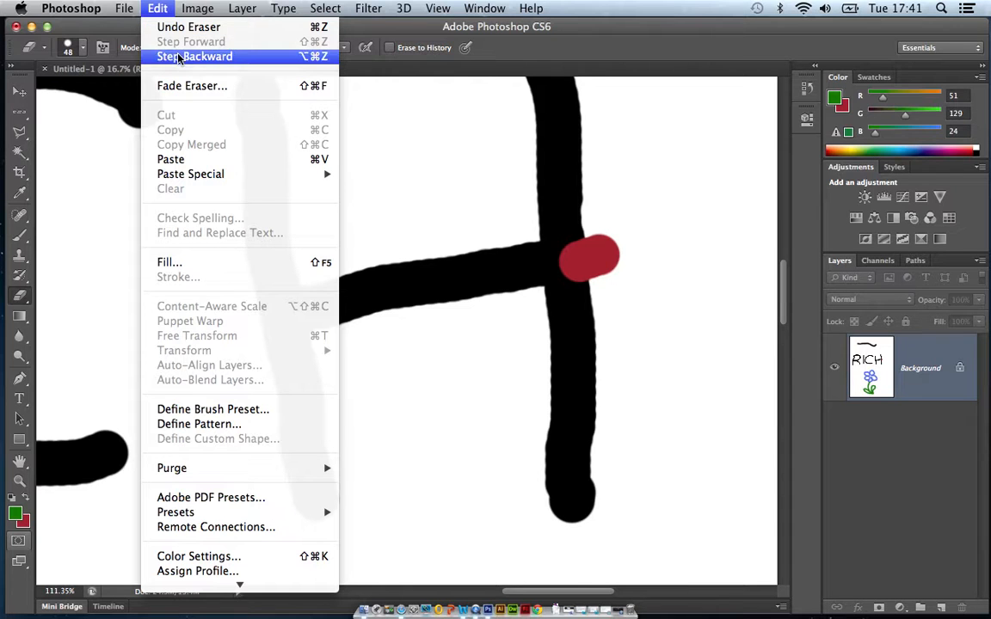
click(178, 58)
click(158, 9)
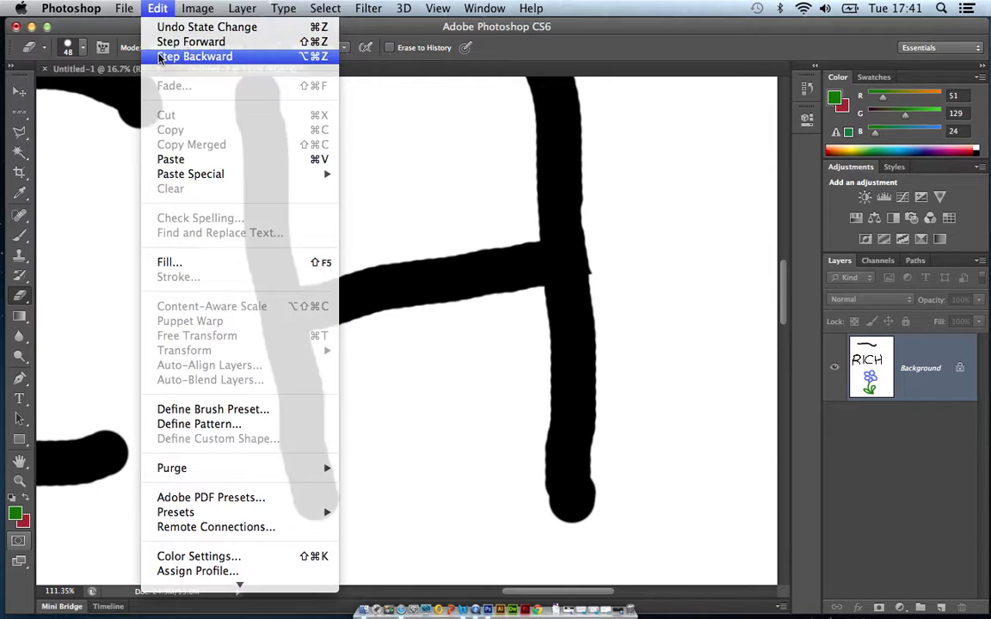
click(159, 57)
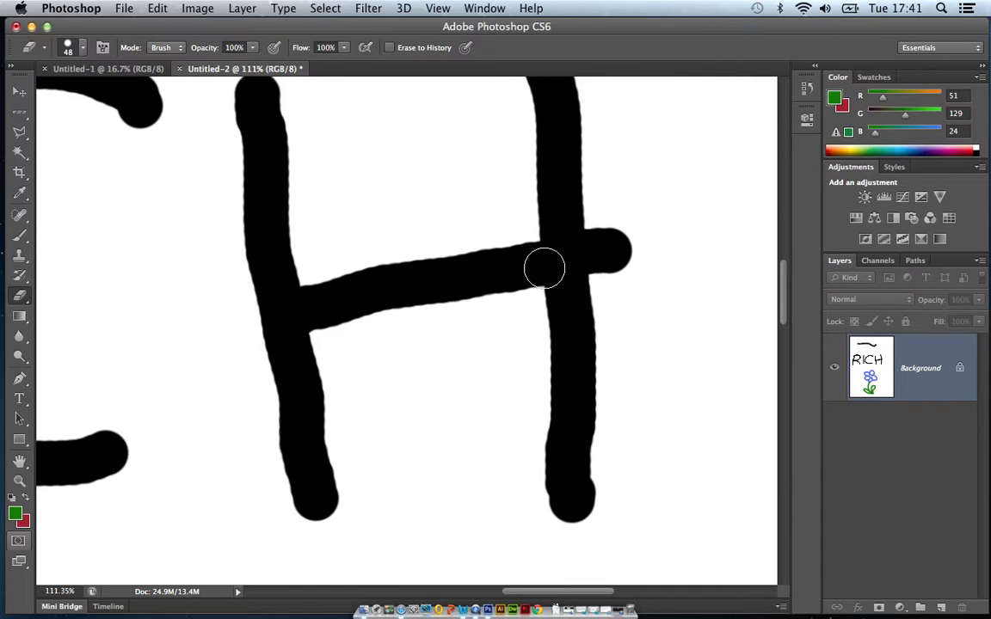
Show an enlarged history list and go back through the brush strokes until only the H's first upright is left.
click(807, 92)
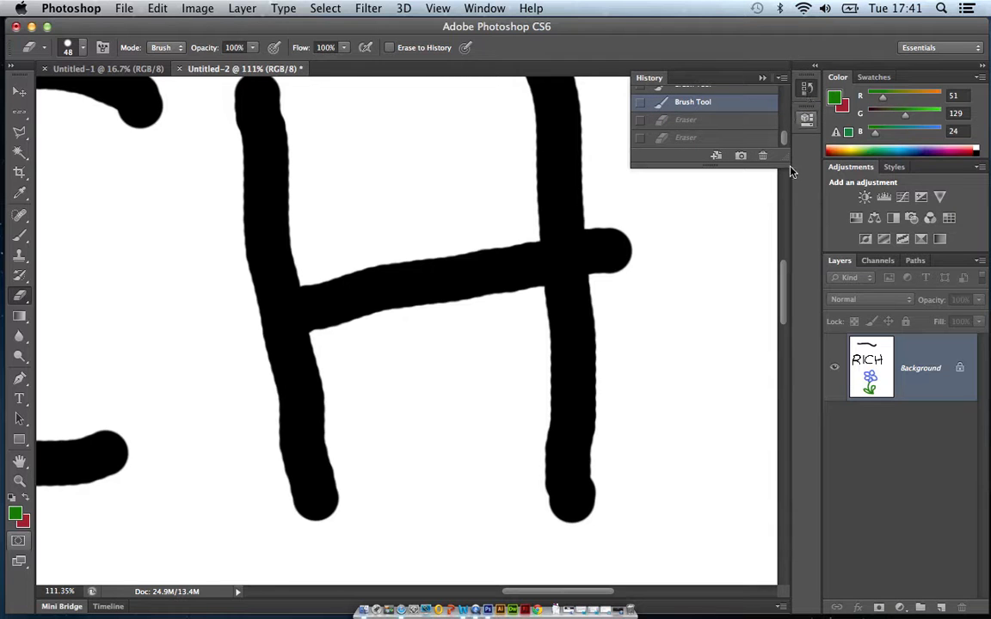
drag(788, 159, 787, 410)
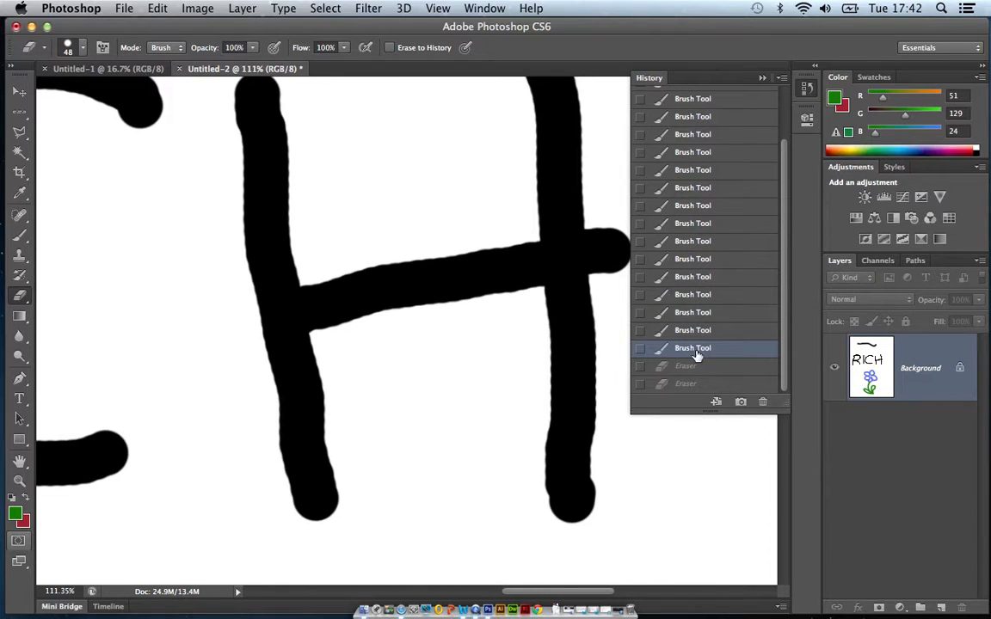
click(721, 332)
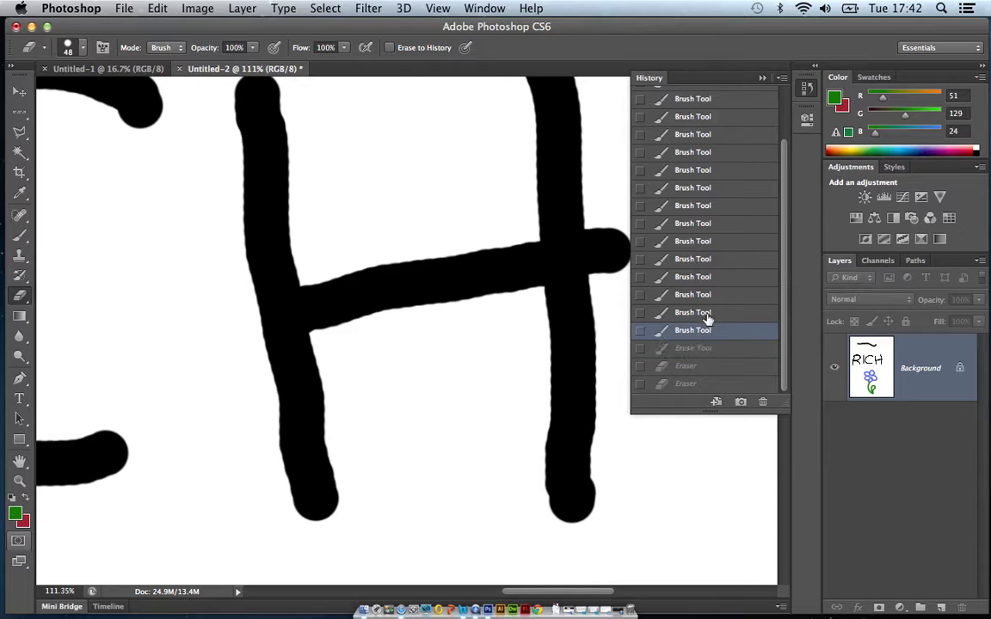
click(707, 313)
click(699, 259)
click(699, 241)
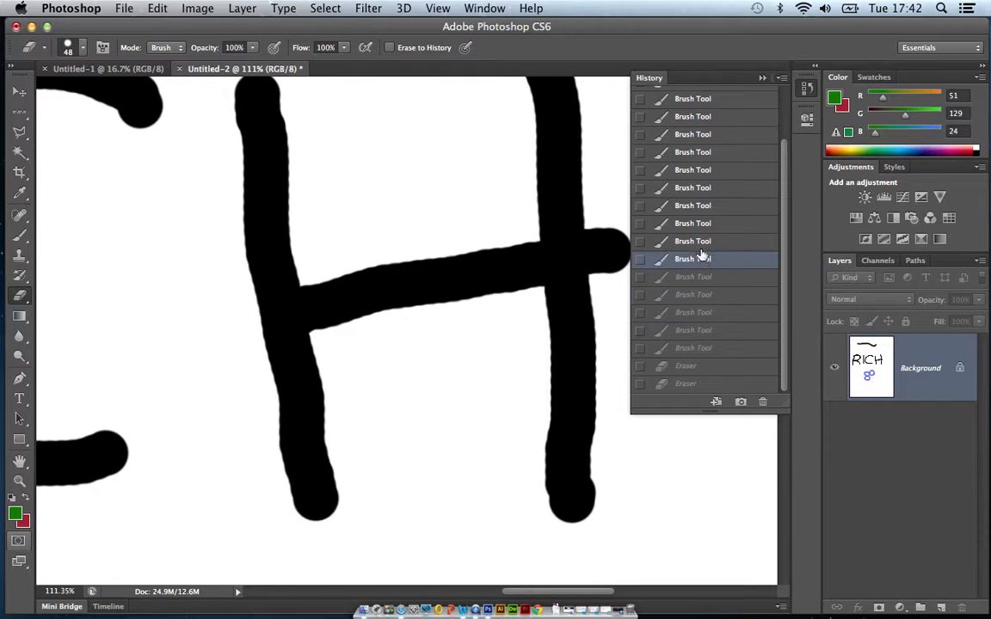
click(702, 224)
click(699, 206)
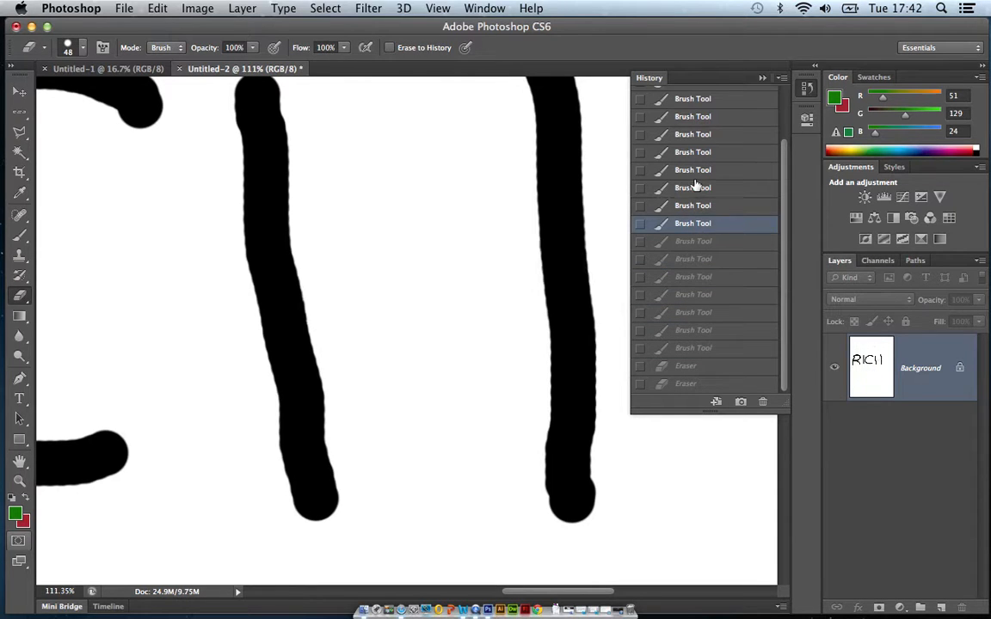
click(698, 187)
click(699, 170)
click(691, 152)
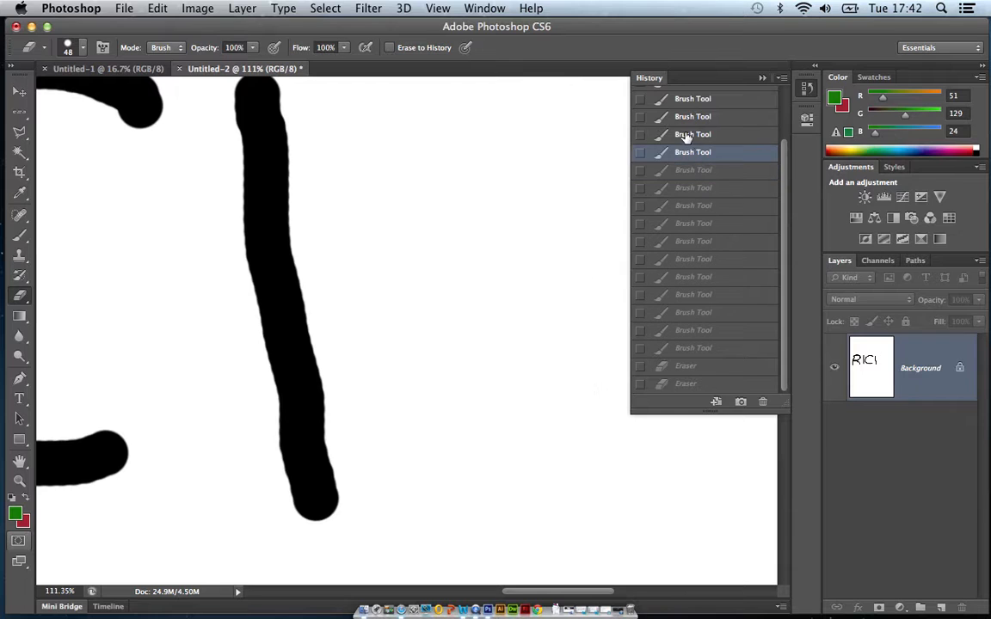
click(686, 135)
Go forward through the history states from the H's strokes to the latest eraser stroke.
click(690, 153)
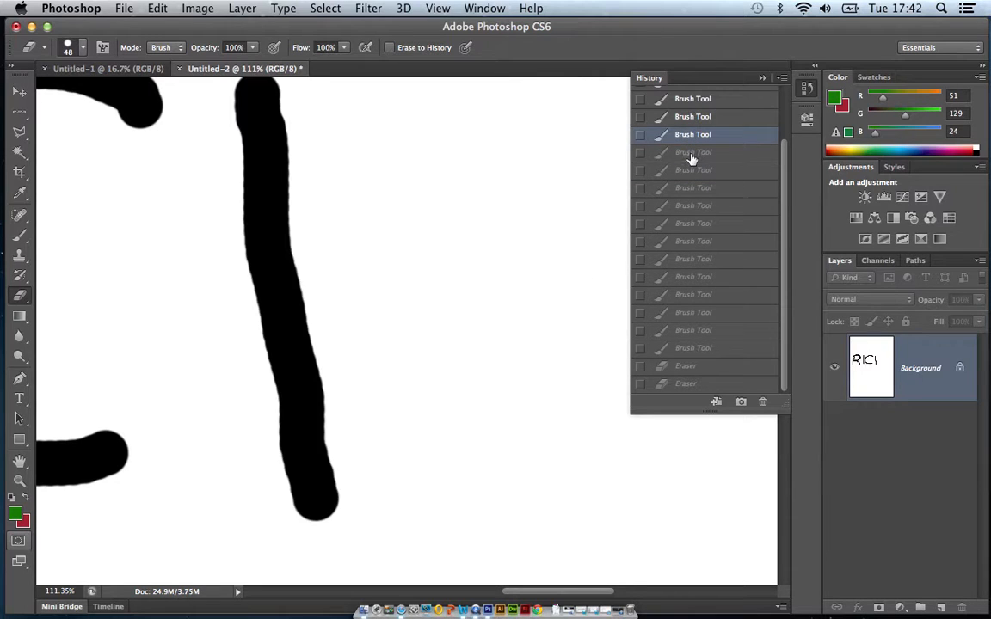
click(693, 171)
click(688, 188)
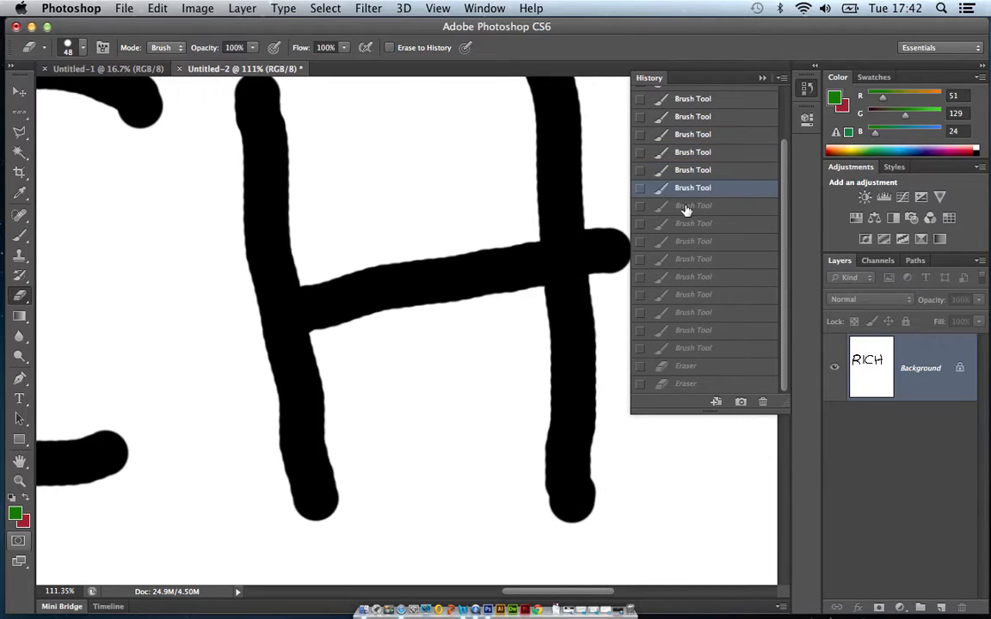
click(686, 207)
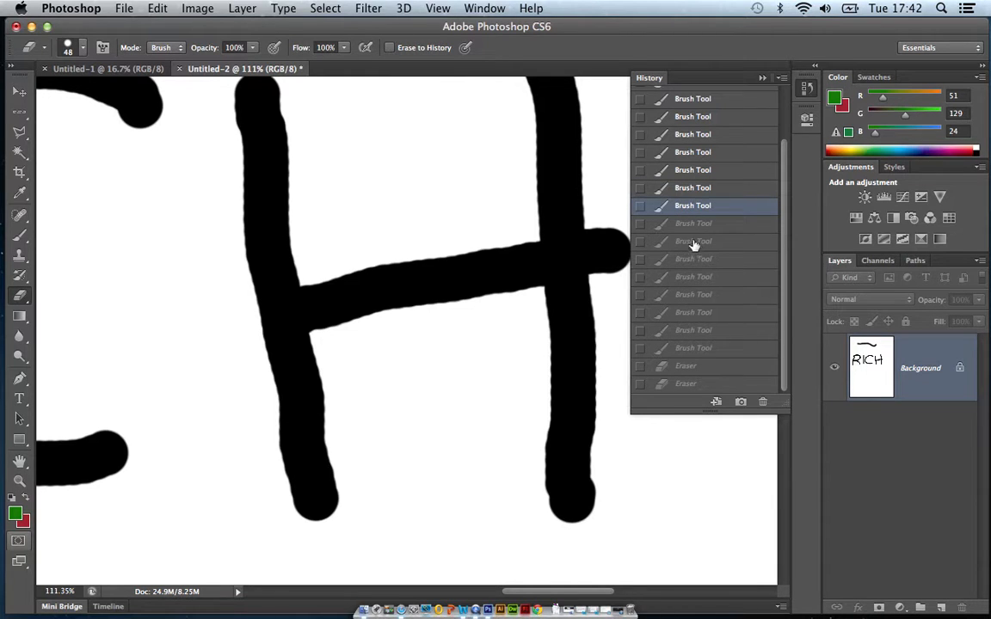
click(694, 279)
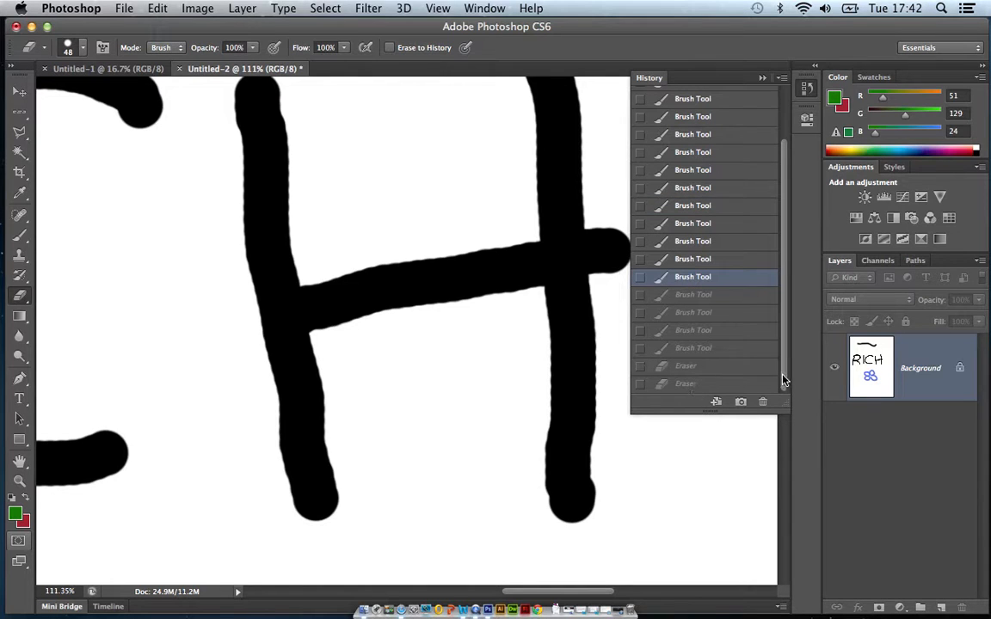
click(659, 386)
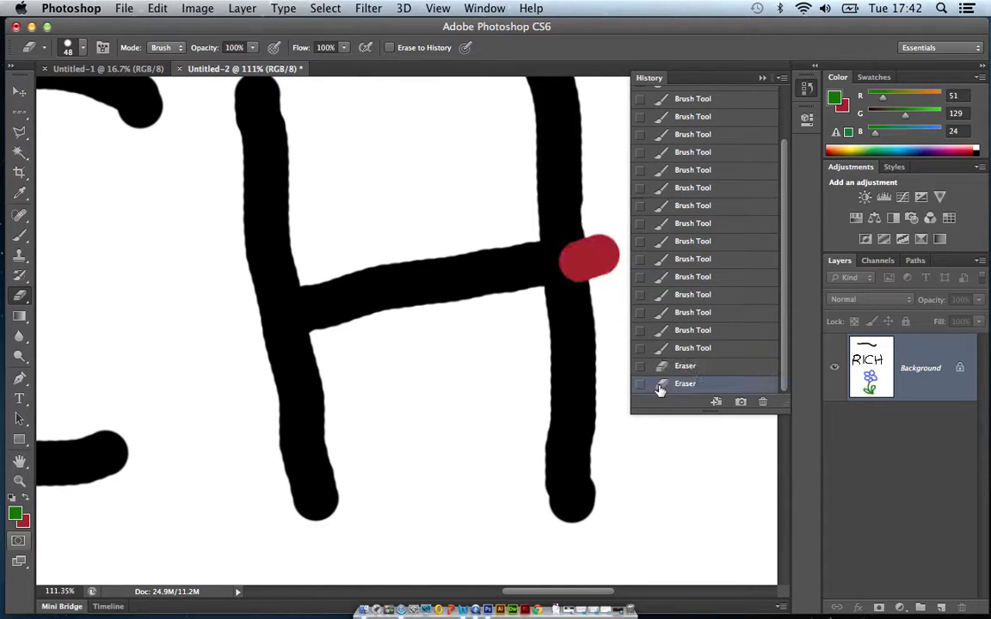
Return to the history state with the blue flower but no green stem, try an eraser stroke below the crossbar, and revert it.
click(689, 296)
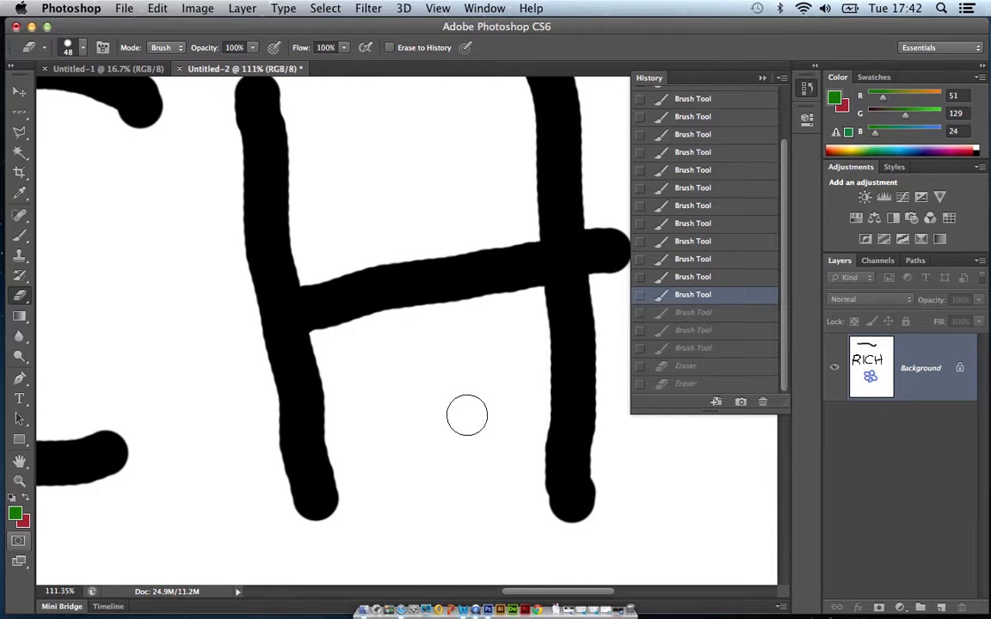
drag(462, 414, 470, 414)
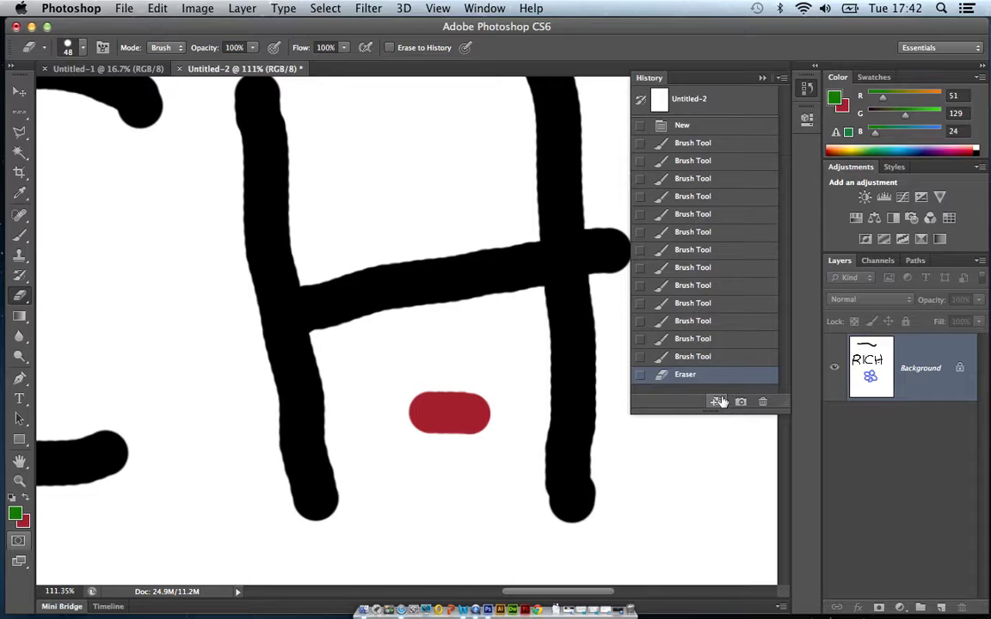
click(709, 361)
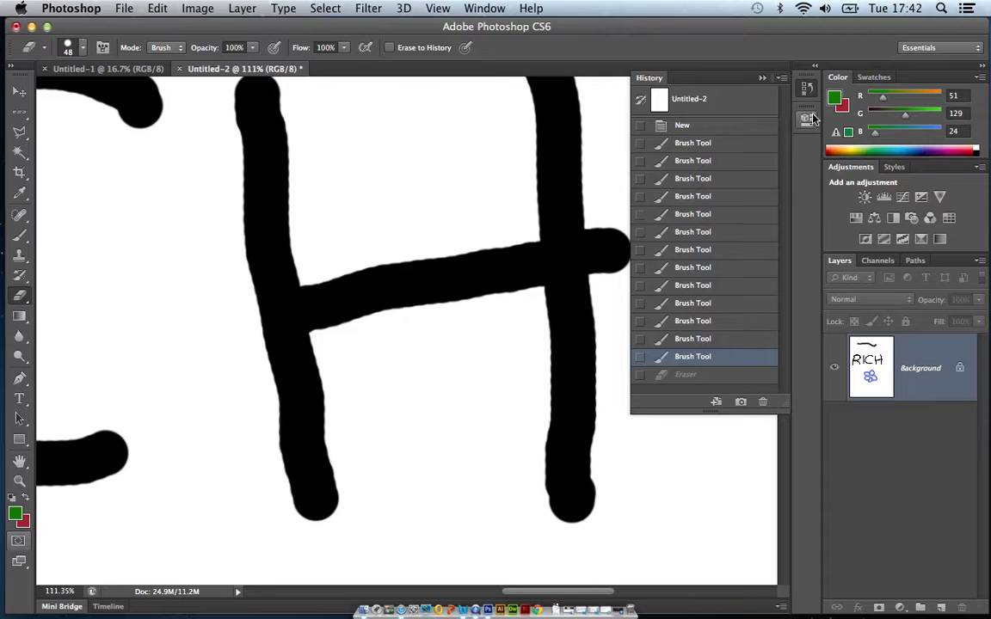
click(762, 78)
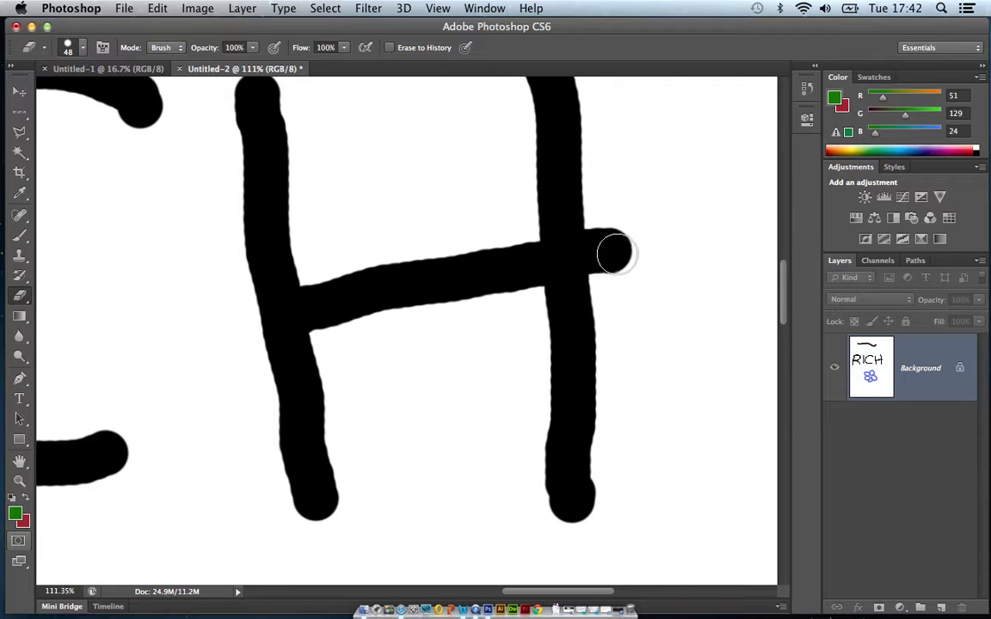
Run the eraser vertically over the outer end of the H's crossbar and undo the stroke.
mouse_move(630, 268)
mouse_down()
mouse_move(626, 215)
mouse_move(626, 234)
mouse_up()
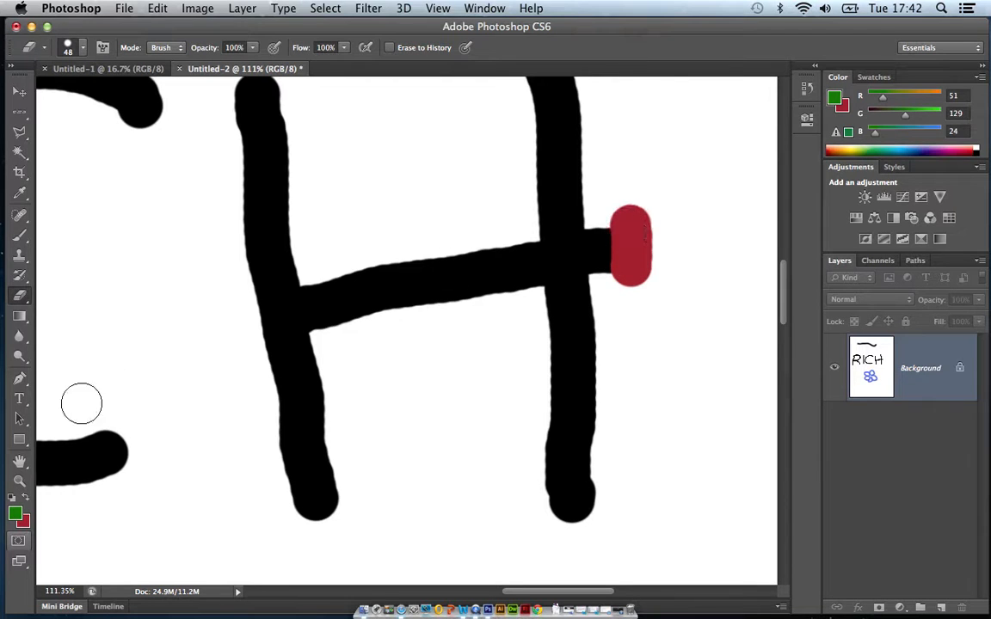
click(158, 9)
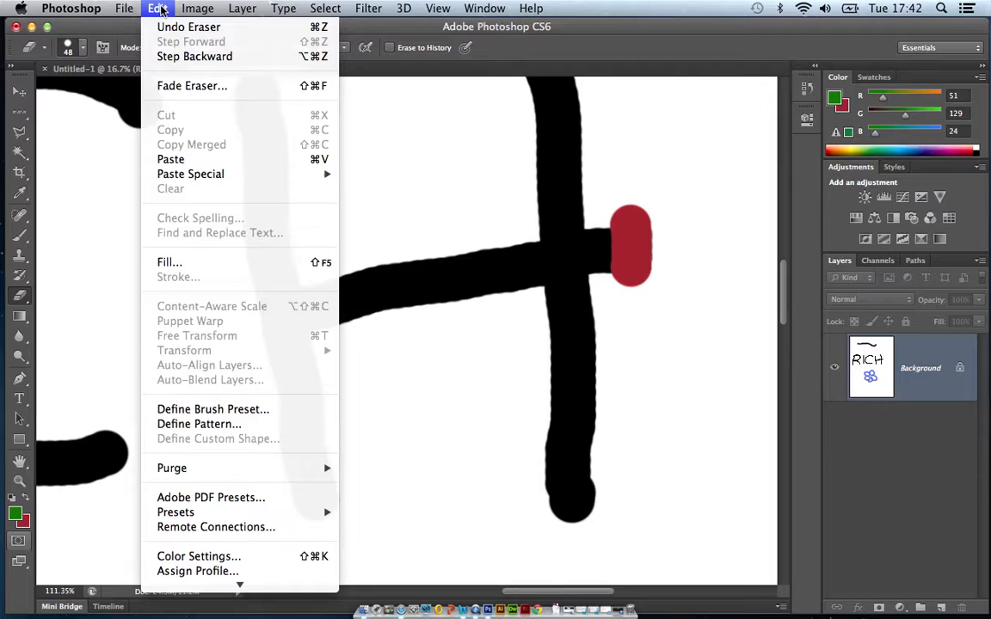
click(171, 28)
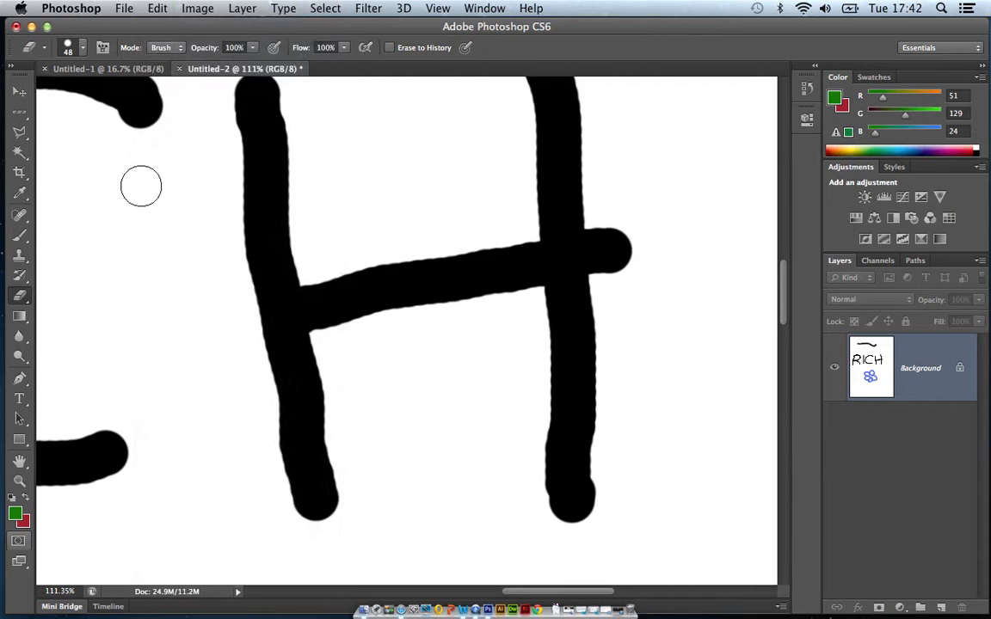
click(23, 522)
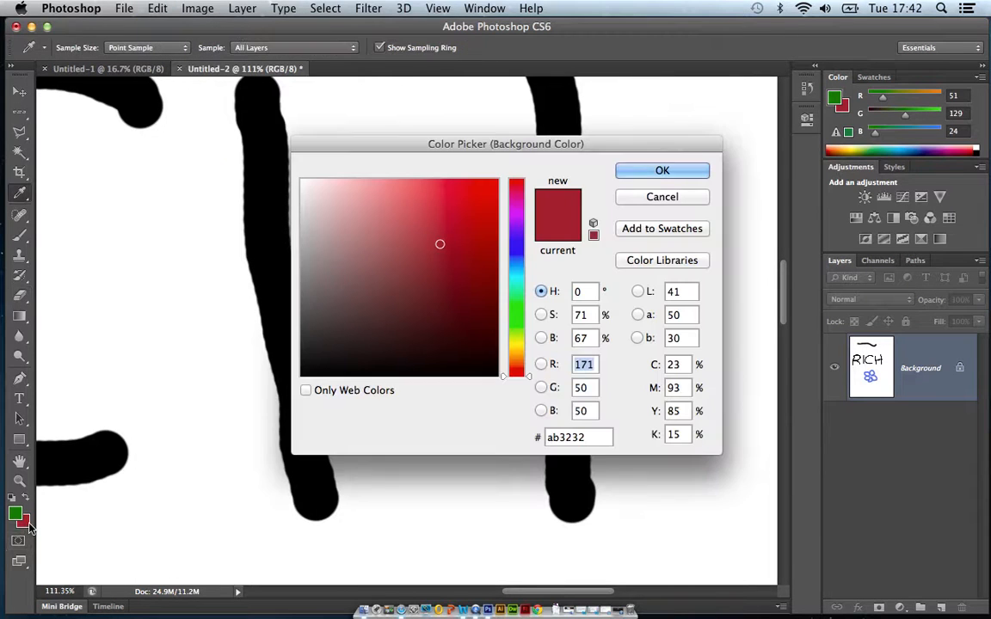
drag(395, 240, 281, 162)
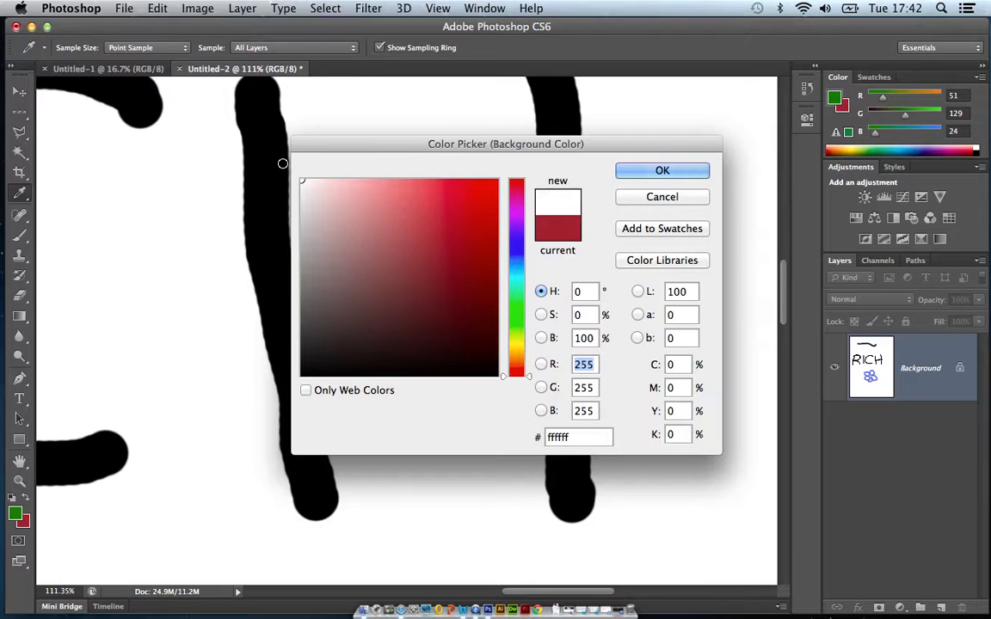
click(663, 197)
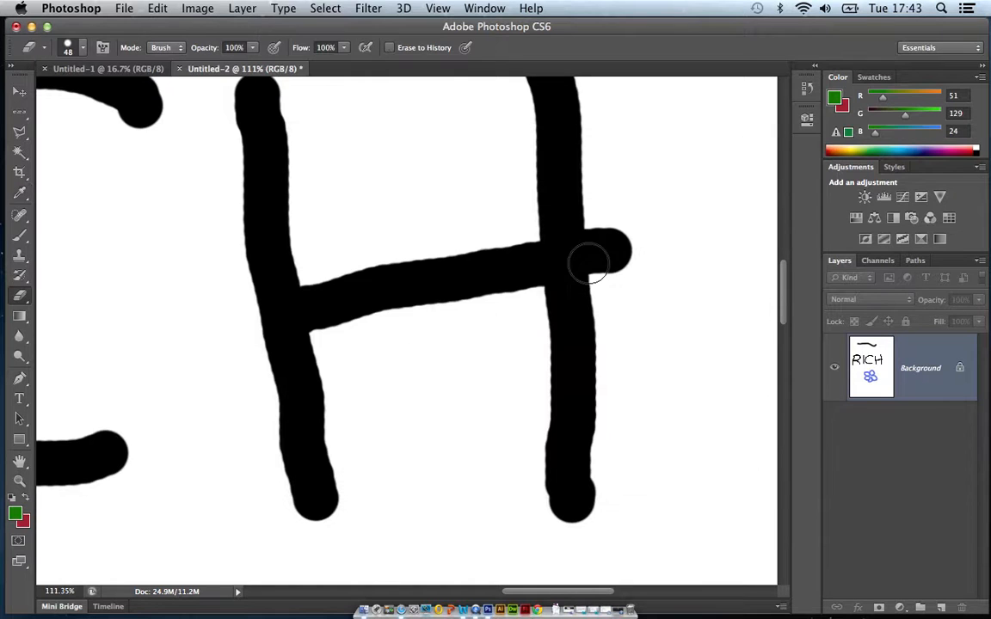
Reset the colours to default black foreground and white background, then erase the overhanging outer end of the H's crossbar.
click(13, 500)
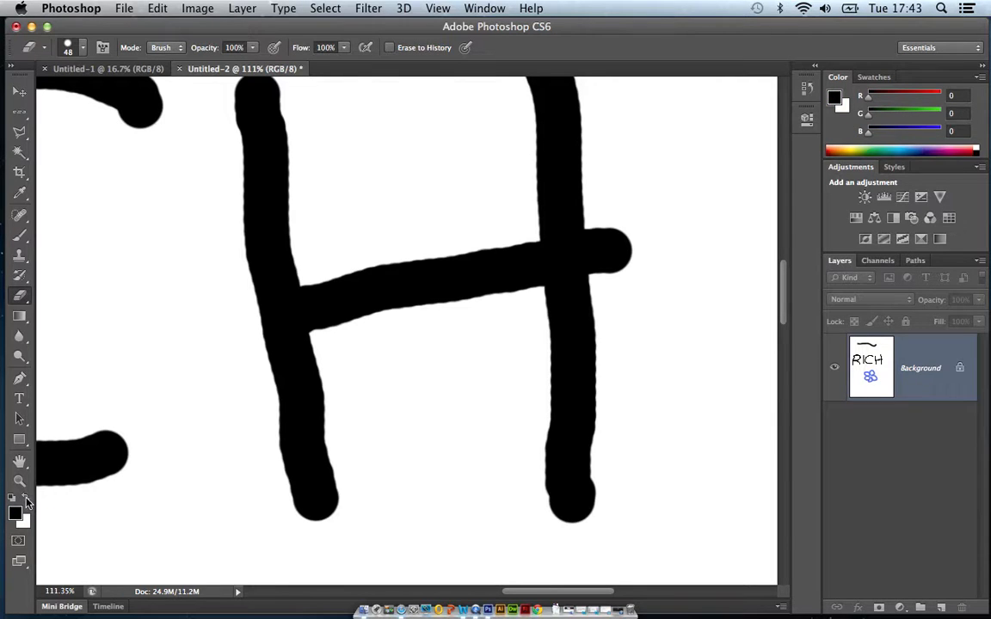
click(27, 502)
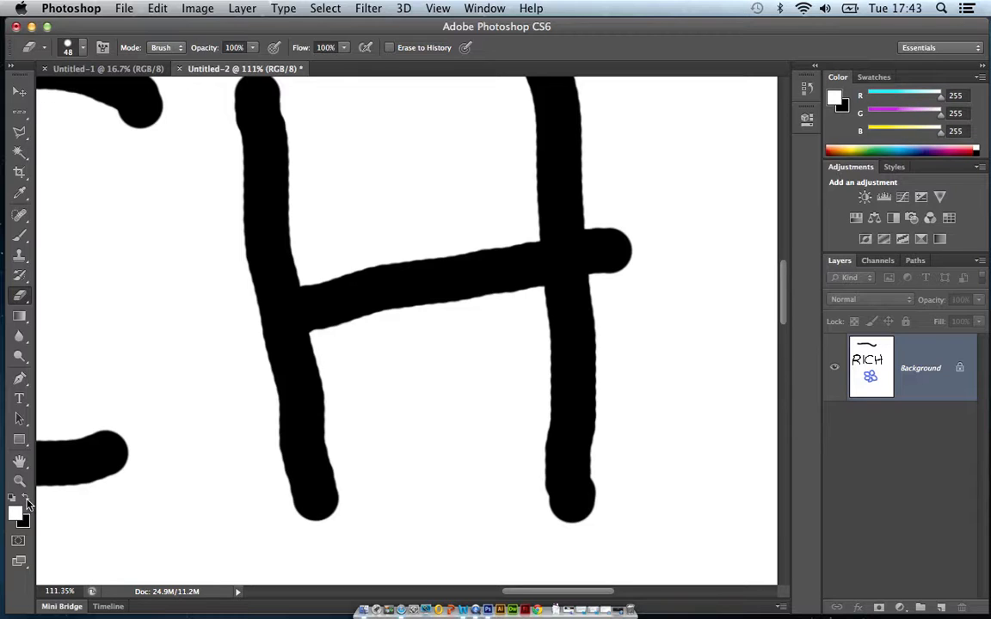
click(27, 502)
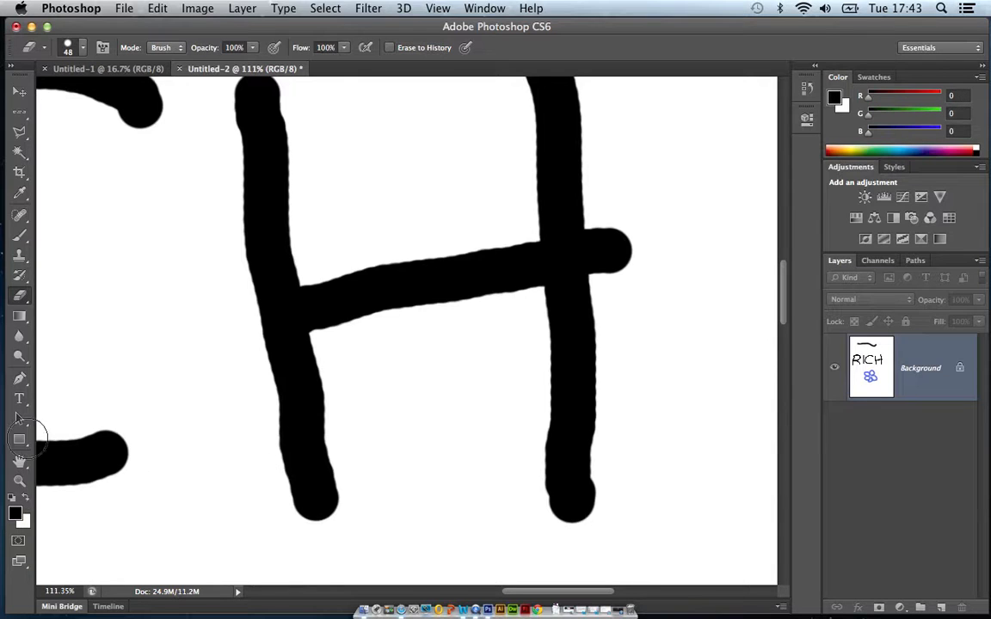
mouse_move(701, 263)
mouse_down()
mouse_move(624, 276)
mouse_move(619, 217)
mouse_move(625, 259)
mouse_move(615, 223)
mouse_move(611, 261)
mouse_move(604, 226)
mouse_move(597, 284)
mouse_up()
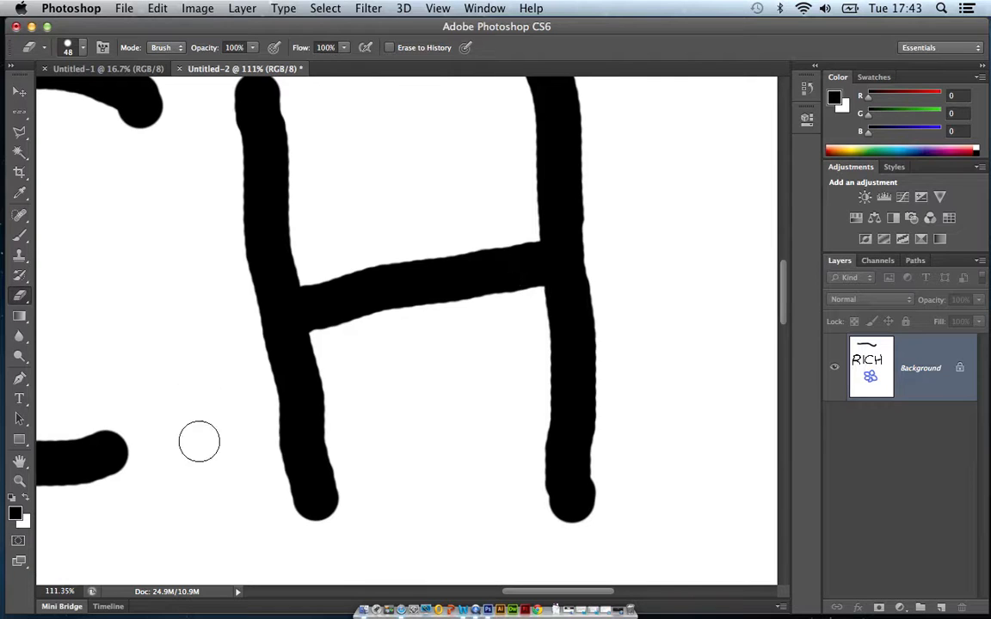
Paint a soft black spot inside the bowl of the R with the 100 px brush.
click(19, 465)
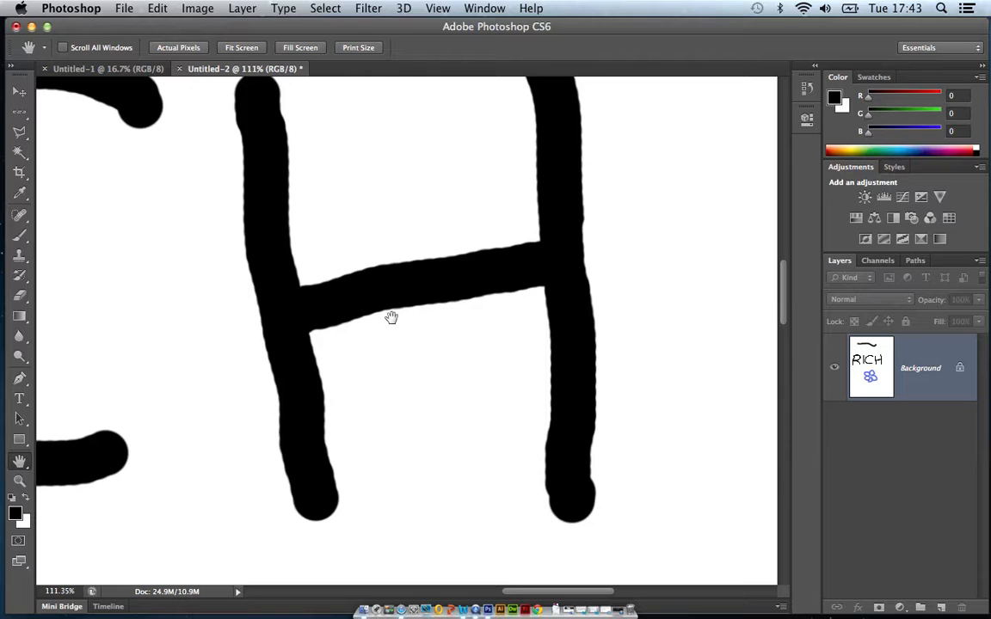
drag(323, 295, 565, 295)
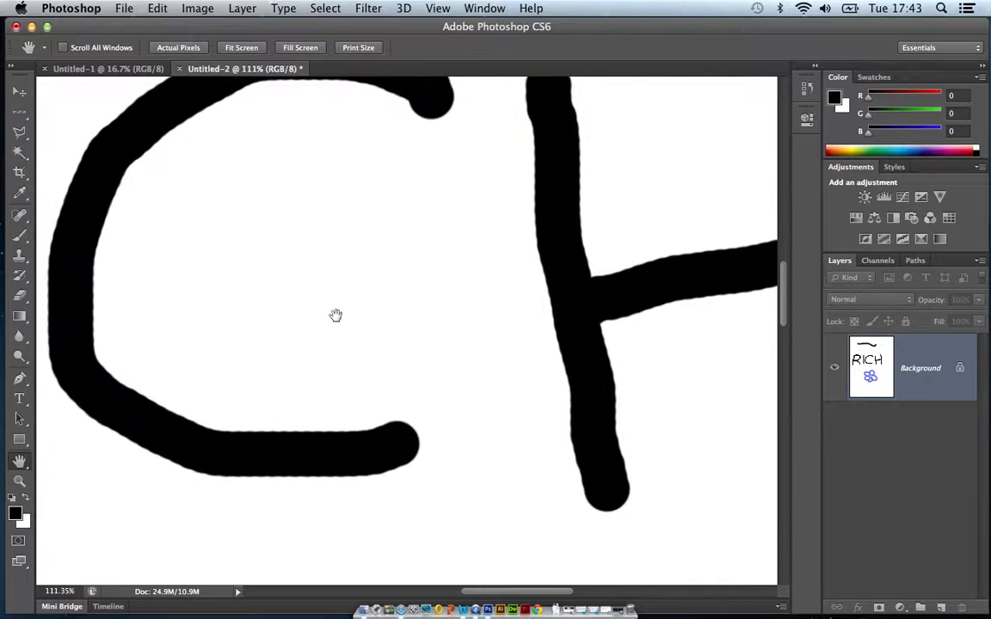
drag(197, 290, 575, 282)
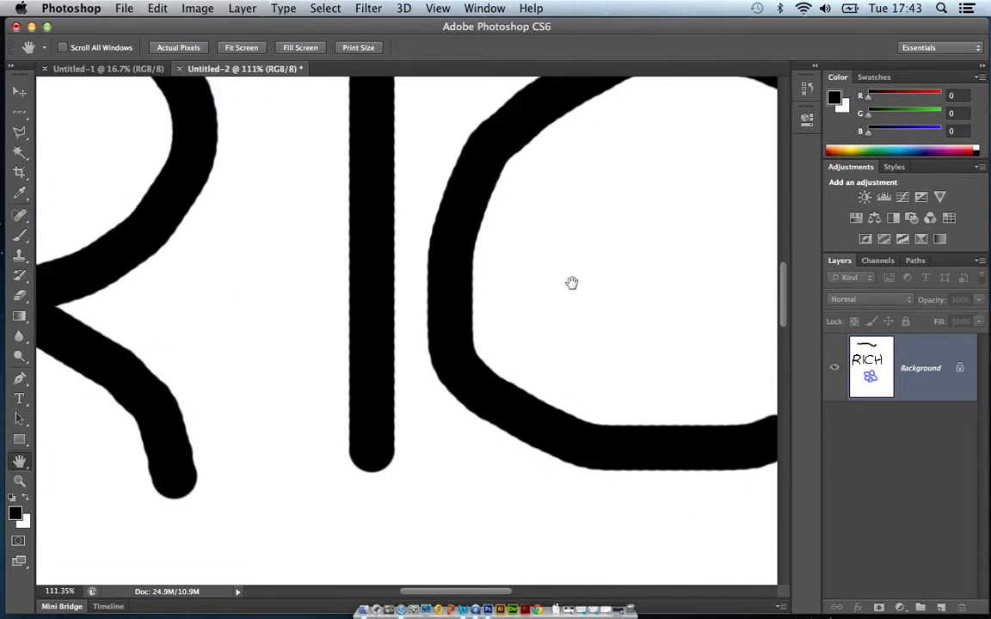
drag(188, 250, 392, 330)
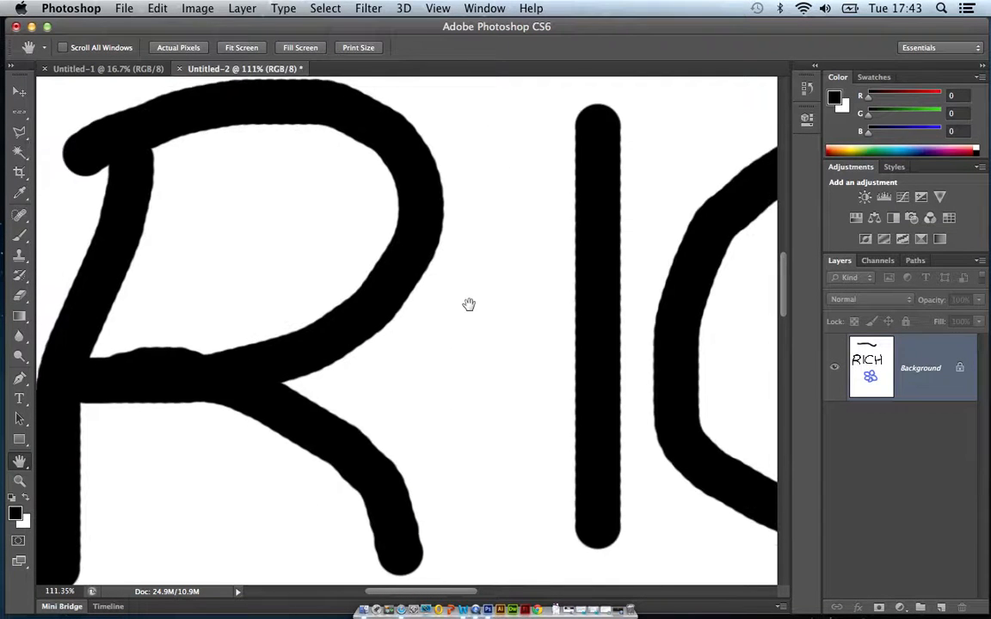
drag(468, 306, 489, 303)
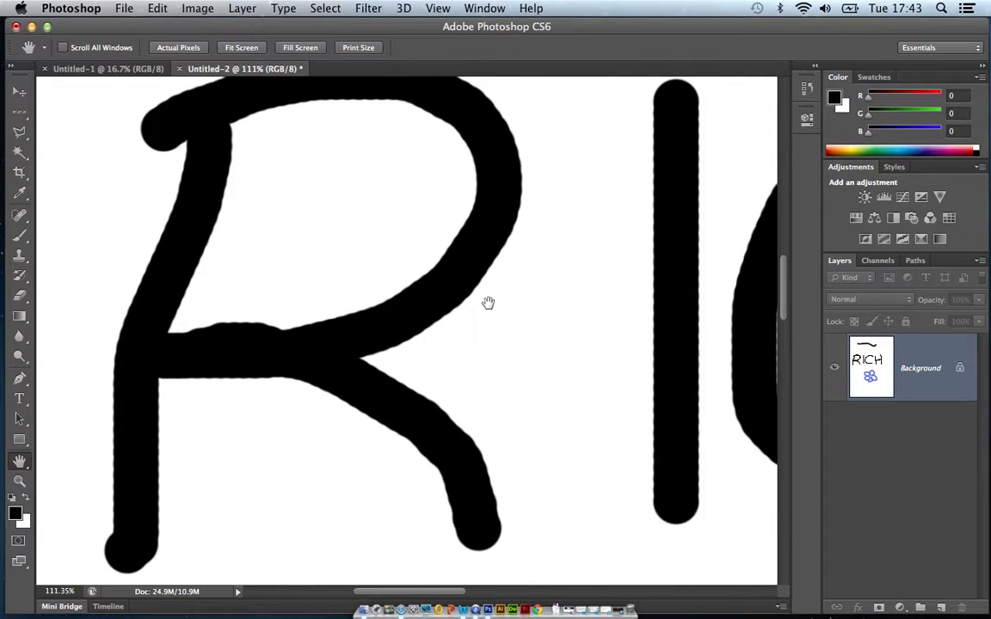
click(20, 239)
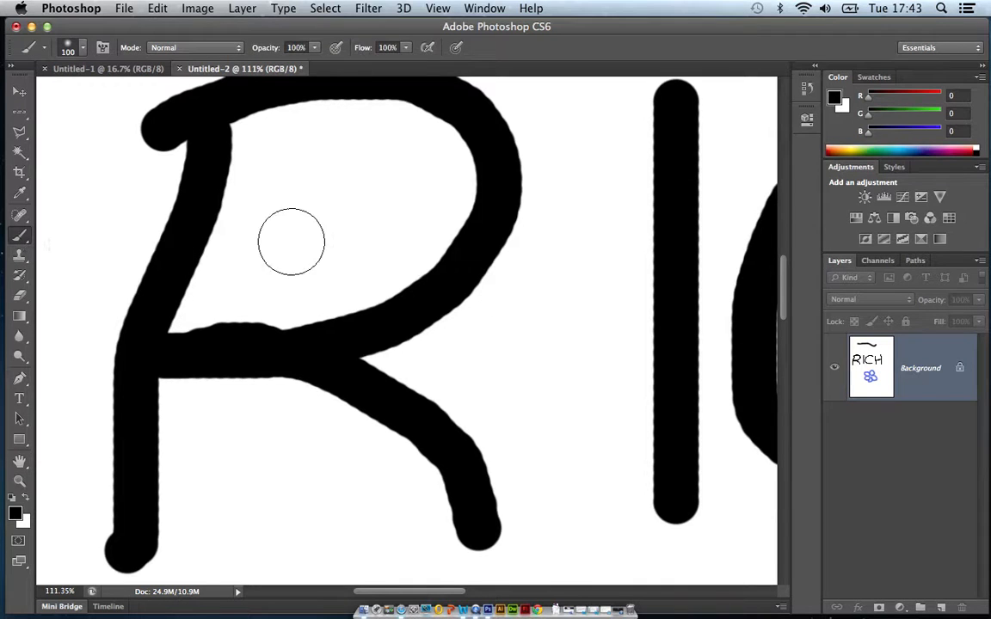
mouse_move(284, 255)
mouse_down()
mouse_move(318, 181)
mouse_move(361, 204)
mouse_move(330, 187)
mouse_move(290, 209)
mouse_move(317, 194)
mouse_move(292, 185)
mouse_up()
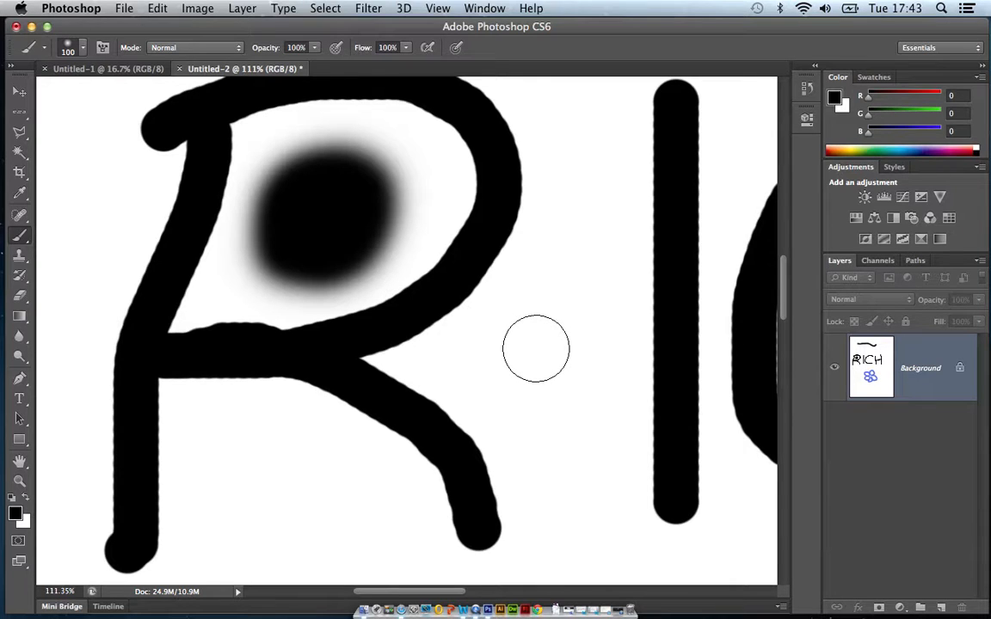
Paint a soft black spot between the H's uprights, above the crossbar, with the same brush.
key(space)
drag(648, 315, 199, 335)
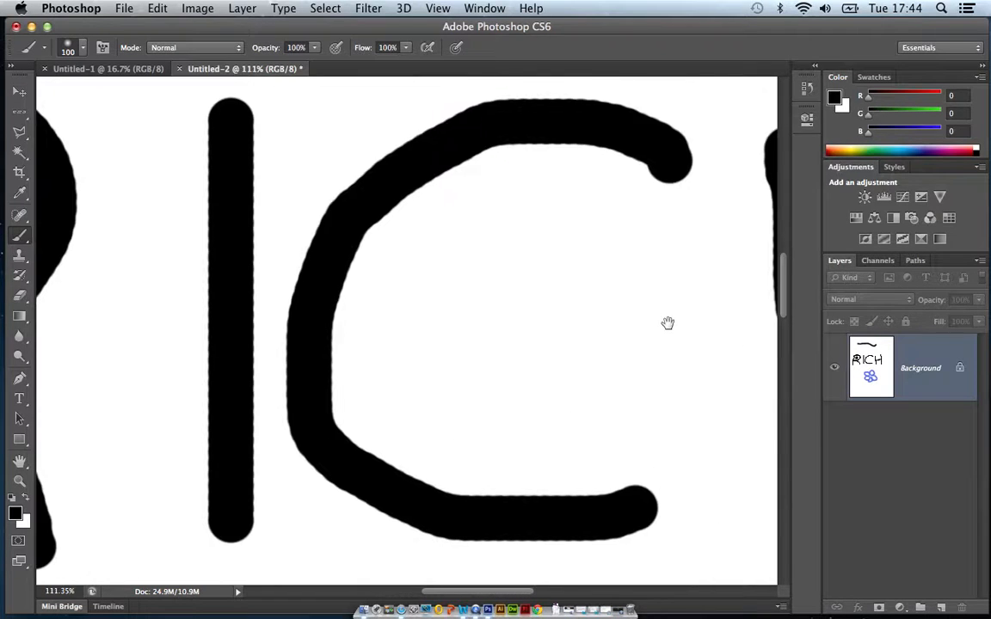
mouse_move(559, 316)
mouse_down()
mouse_move(404, 314)
mouse_move(248, 332)
mouse_up()
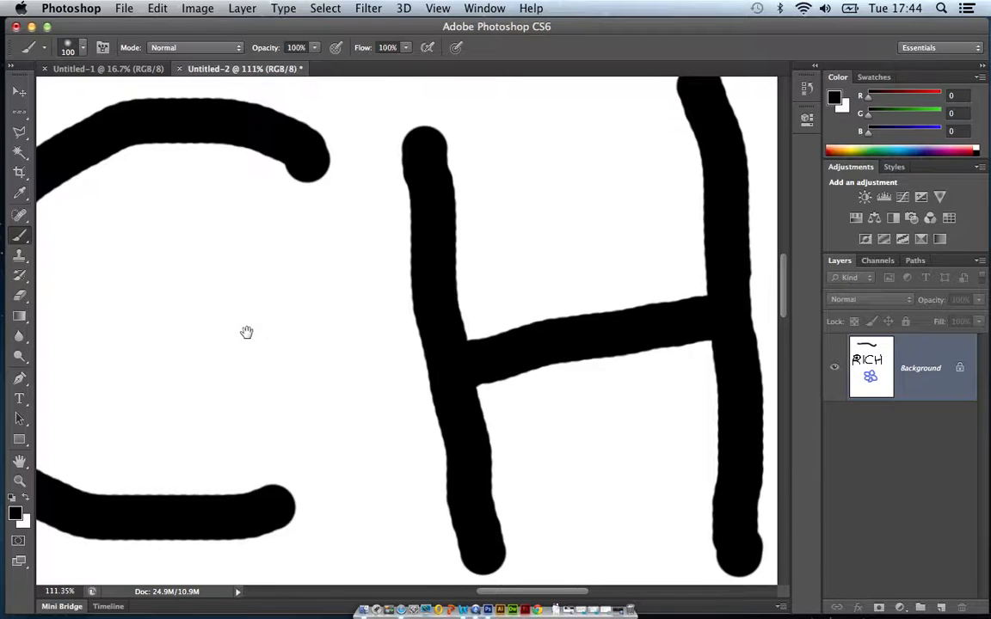
mouse_move(486, 224)
mouse_down()
mouse_move(546, 216)
mouse_move(504, 221)
mouse_up()
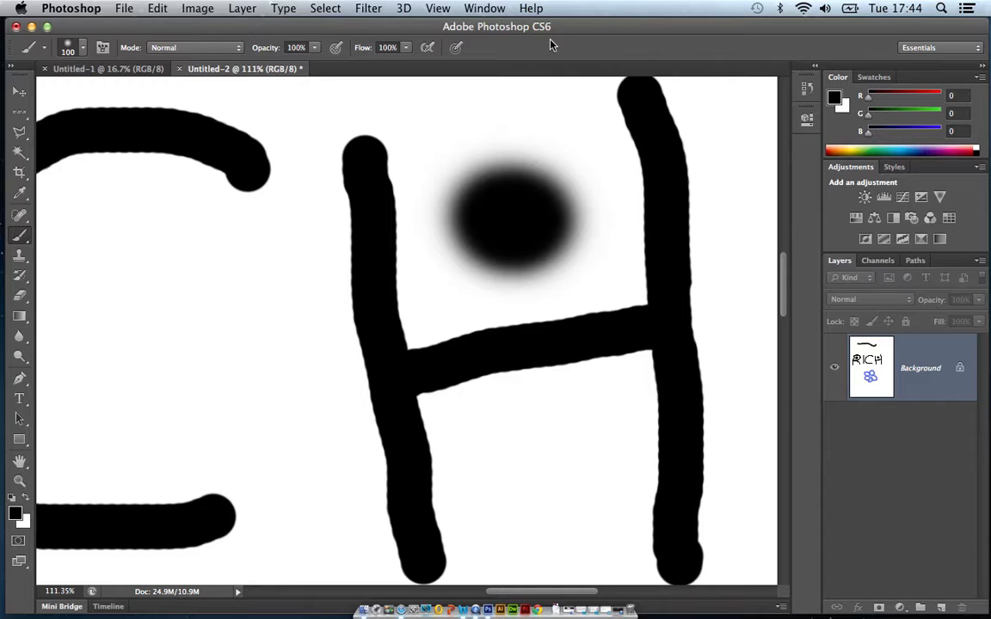
Fit the whole page on screen and set the foreground colour to muted yellow, RGB 214, 210, 87.
click(440, 9)
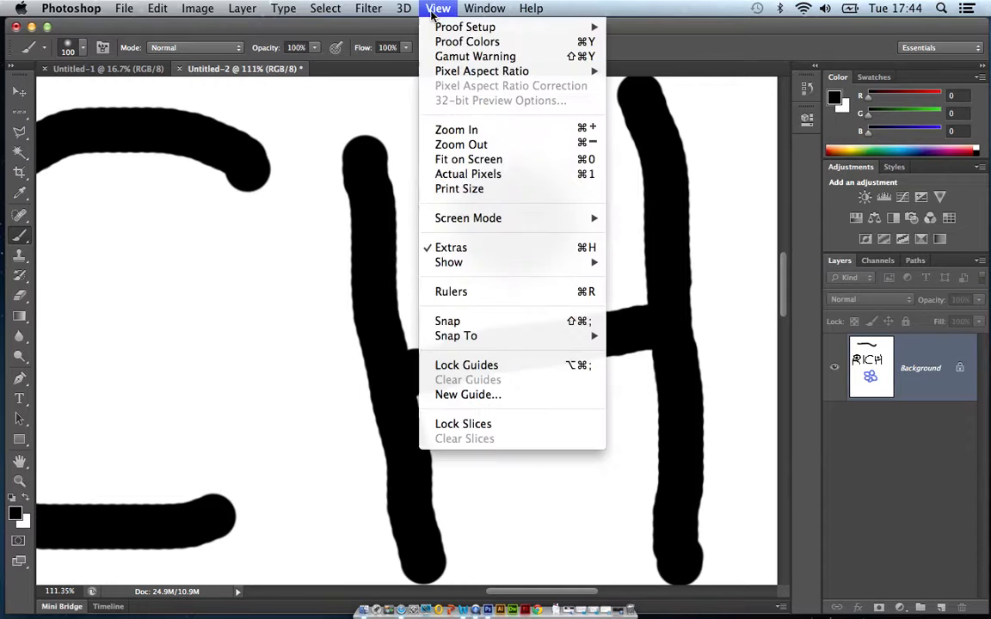
click(484, 161)
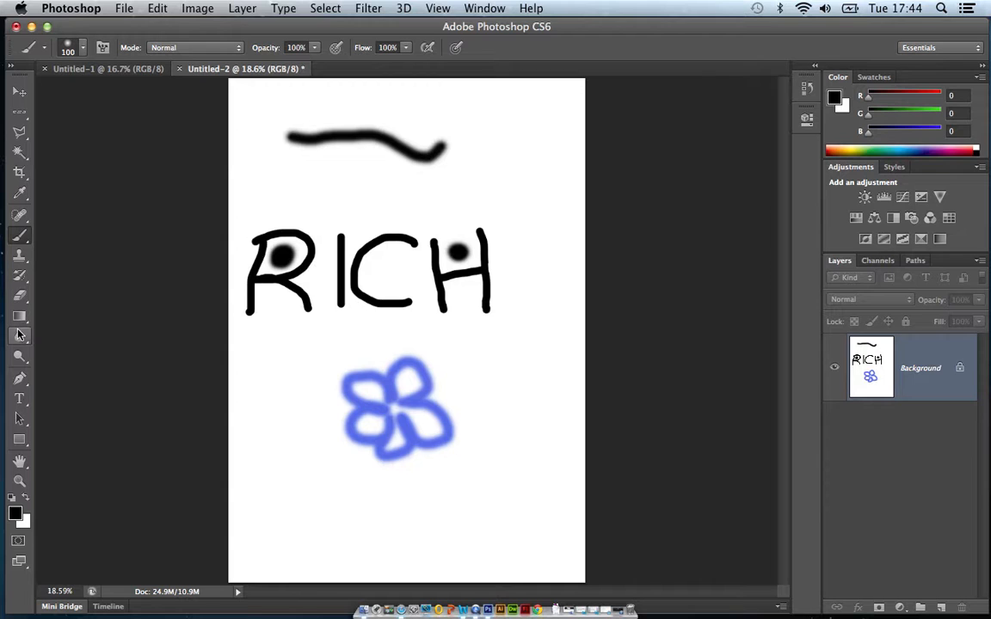
click(16, 515)
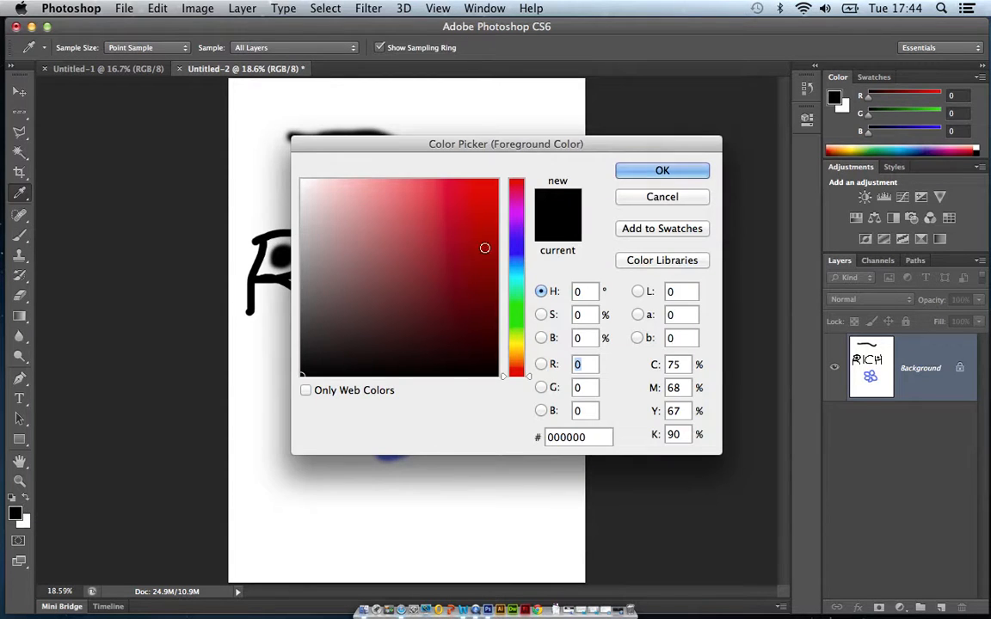
click(516, 343)
click(417, 210)
click(676, 169)
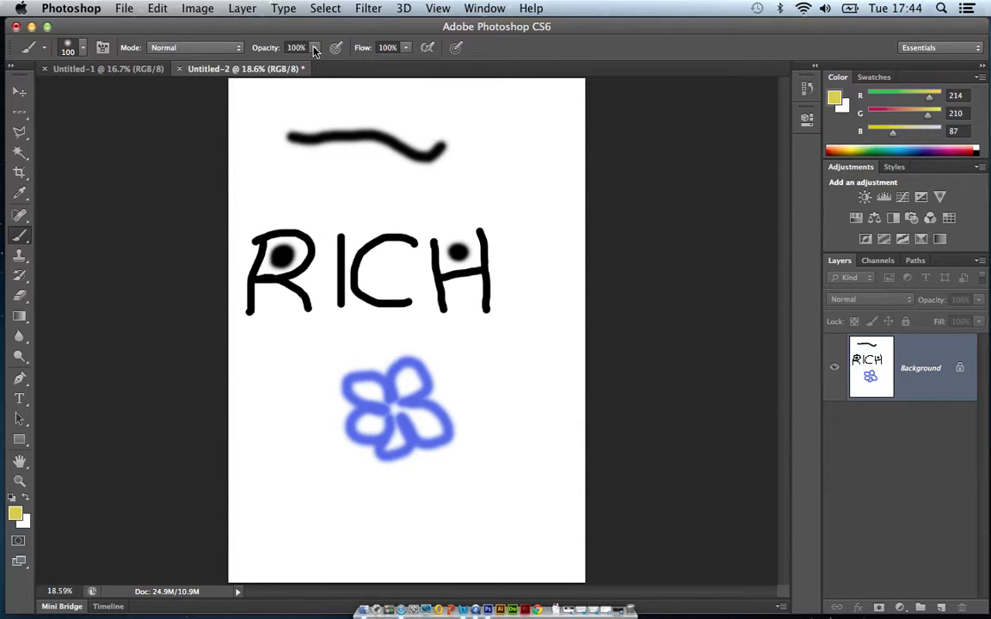
Set the brush to 50% opacity and 258 px, and paint translucent yellow over the blue flower.
click(315, 48)
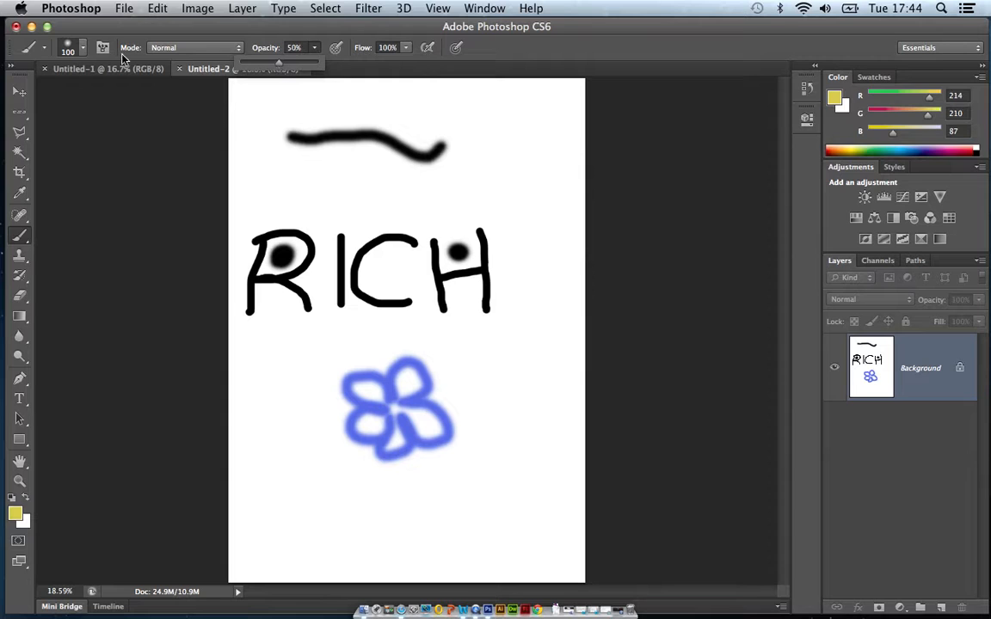
click(83, 49)
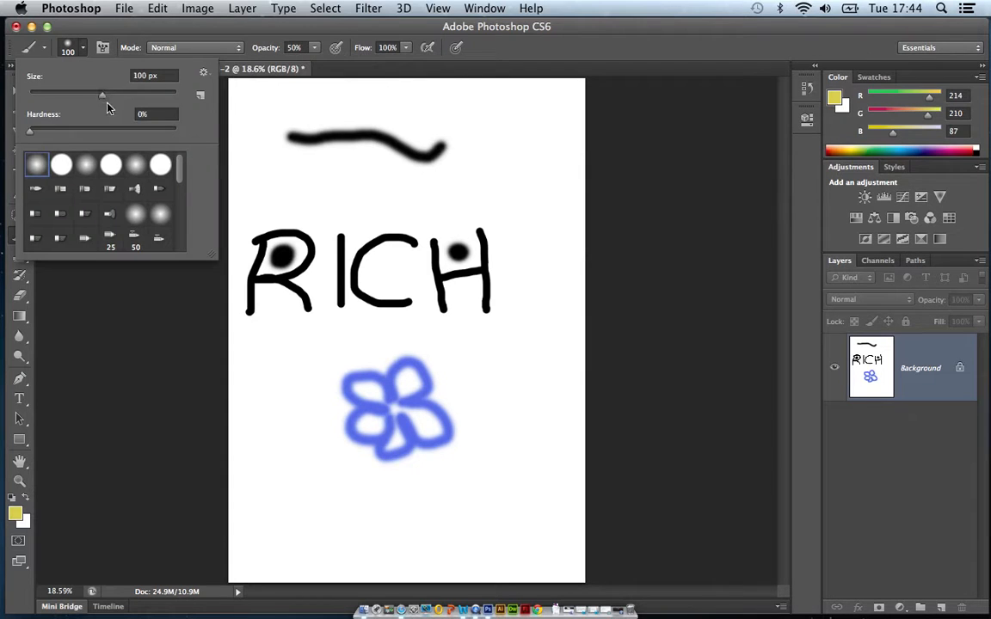
drag(103, 95, 145, 107)
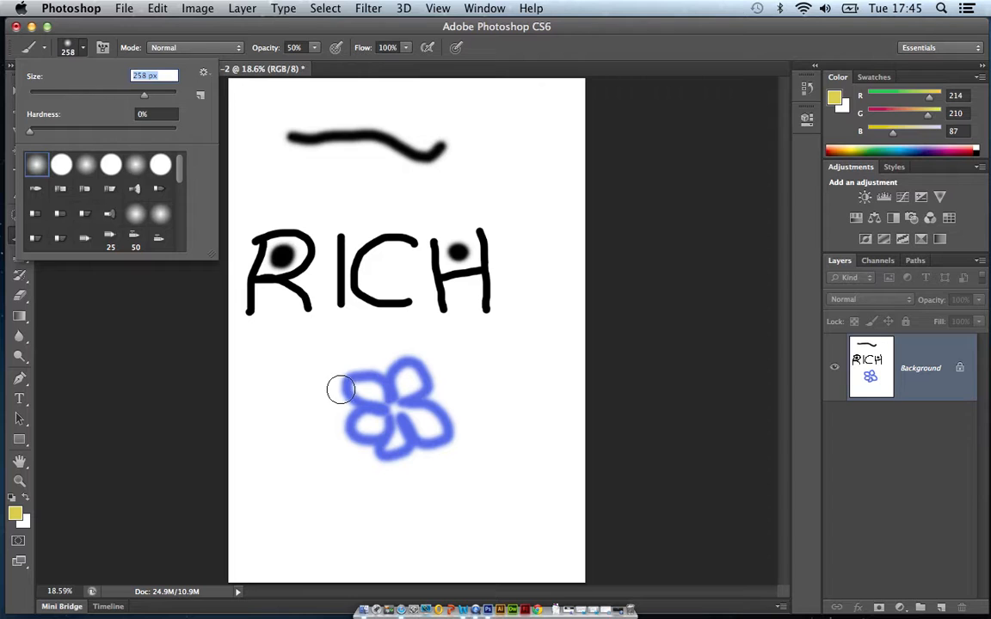
click(268, 387)
mouse_move(430, 378)
mouse_down()
mouse_move(332, 394)
mouse_move(445, 400)
mouse_move(319, 406)
mouse_move(451, 417)
mouse_move(359, 424)
mouse_move(419, 433)
mouse_move(610, 411)
mouse_move(516, 422)
mouse_move(394, 396)
mouse_move(409, 420)
mouse_move(457, 430)
mouse_up()
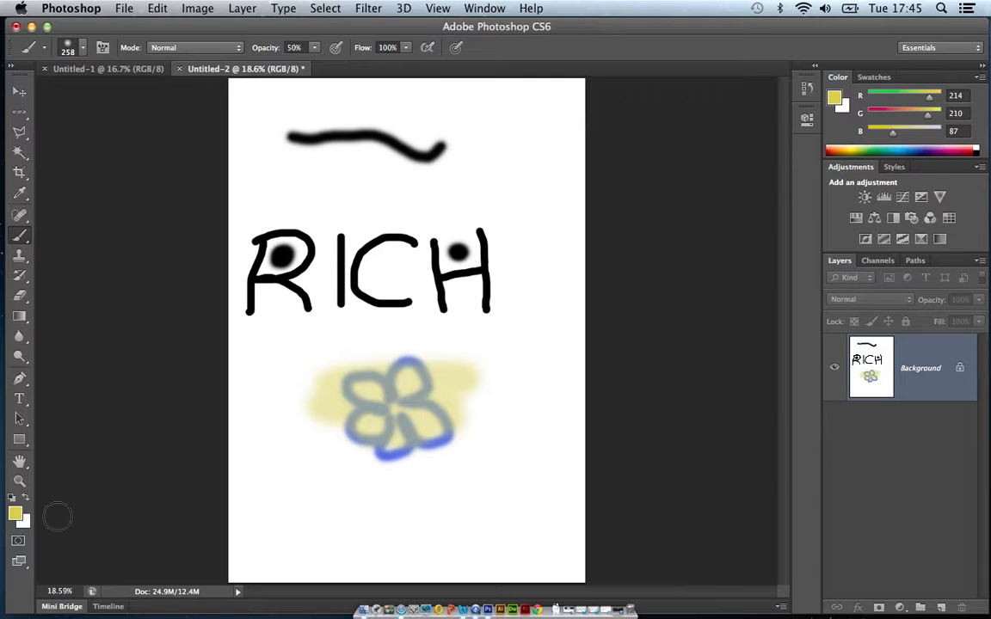
Change the foreground colour to dark red, RGB 171, 44, 23.
click(13, 516)
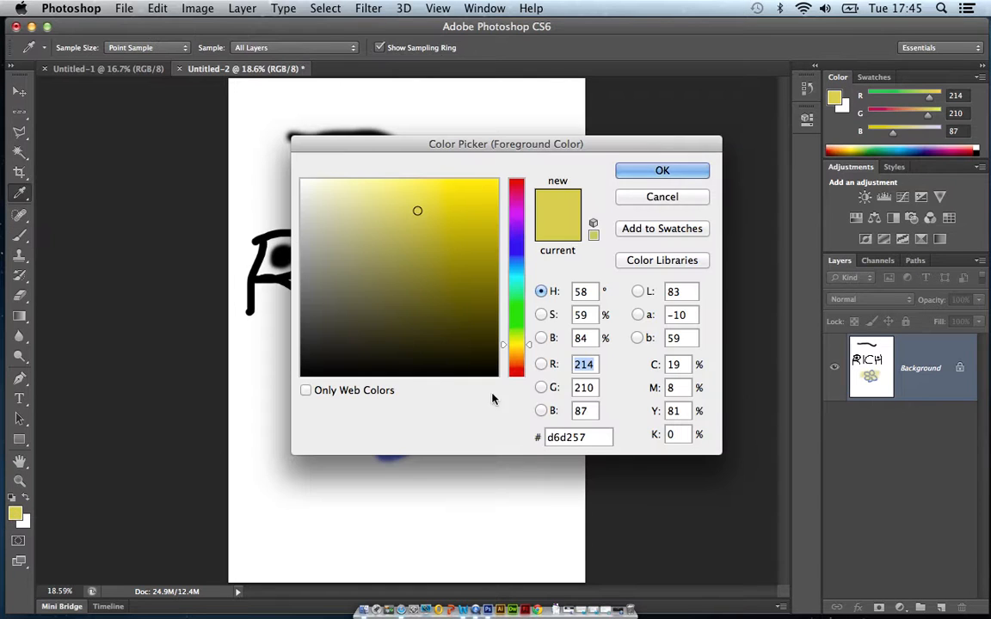
click(516, 371)
click(471, 243)
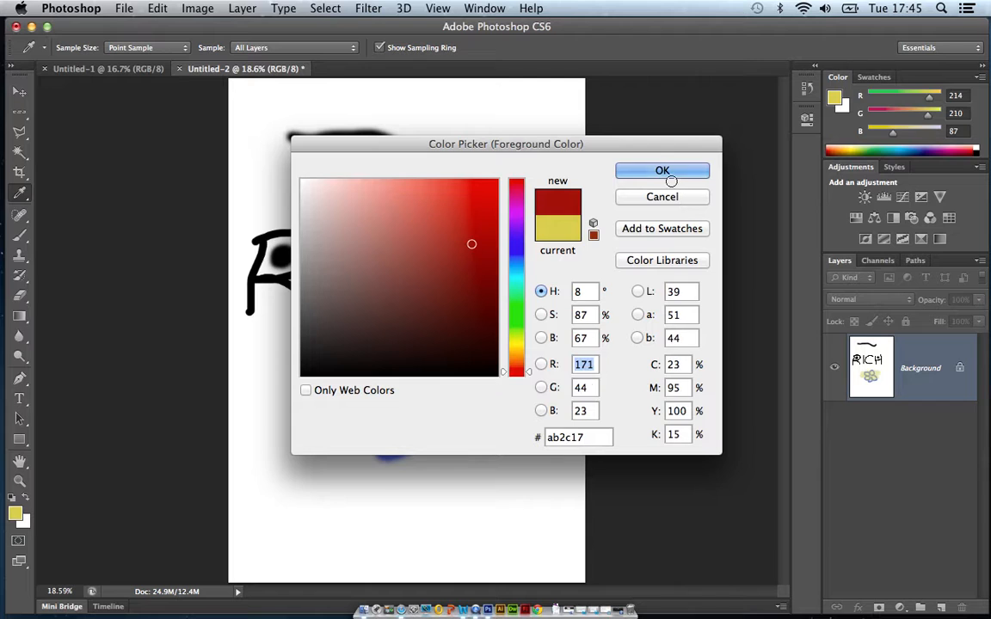
click(670, 176)
Replace a trial half-opacity red stroke beside the H with a long downward stroke at 100% opacity.
drag(534, 239, 539, 342)
key(super+z)
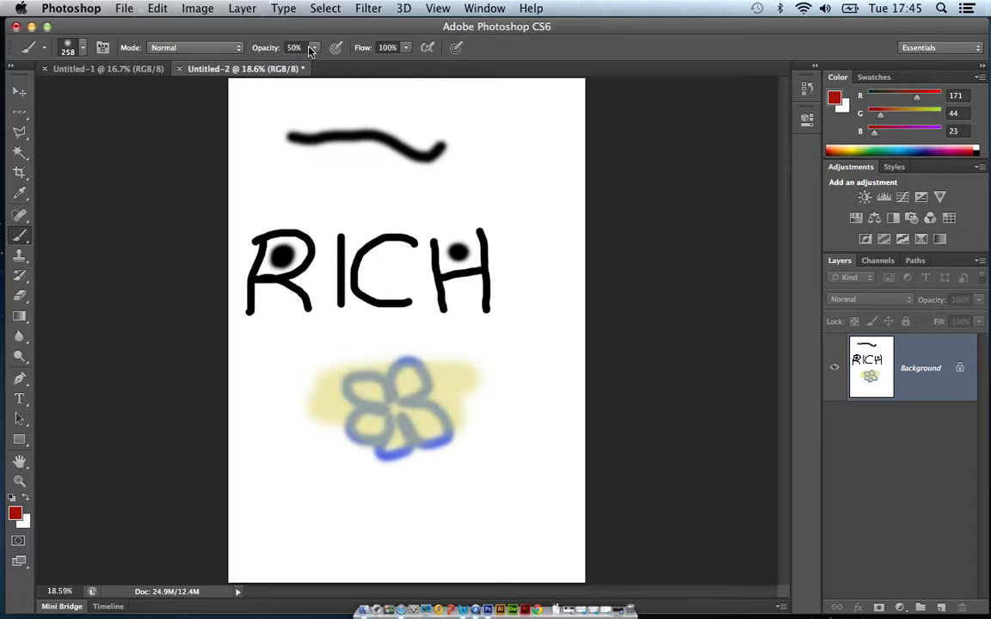
click(315, 48)
drag(318, 64, 372, 68)
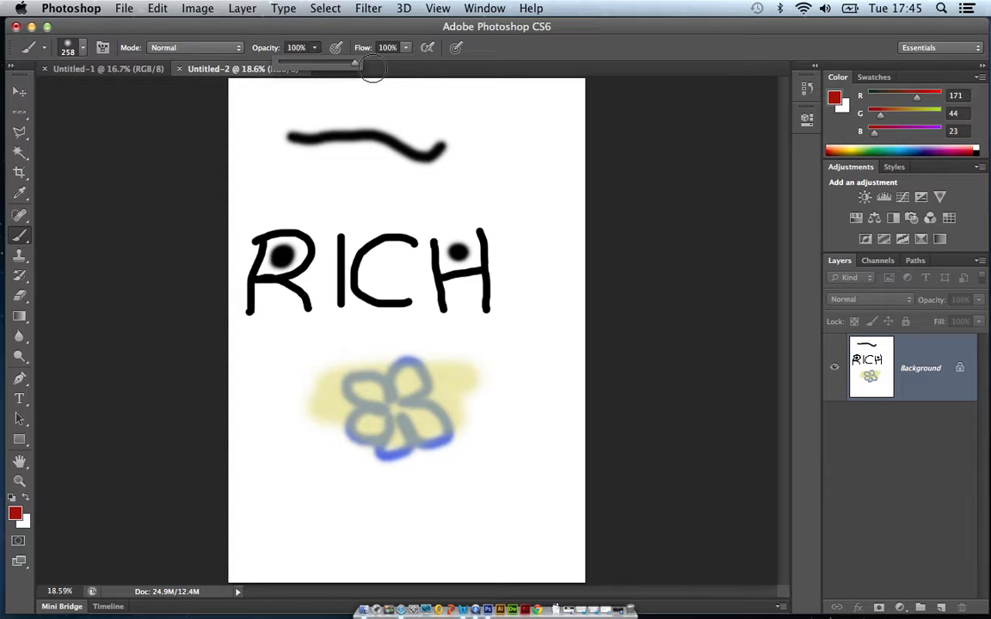
mouse_move(507, 195)
mouse_down()
mouse_move(522, 224)
mouse_move(539, 347)
mouse_move(554, 354)
mouse_up()
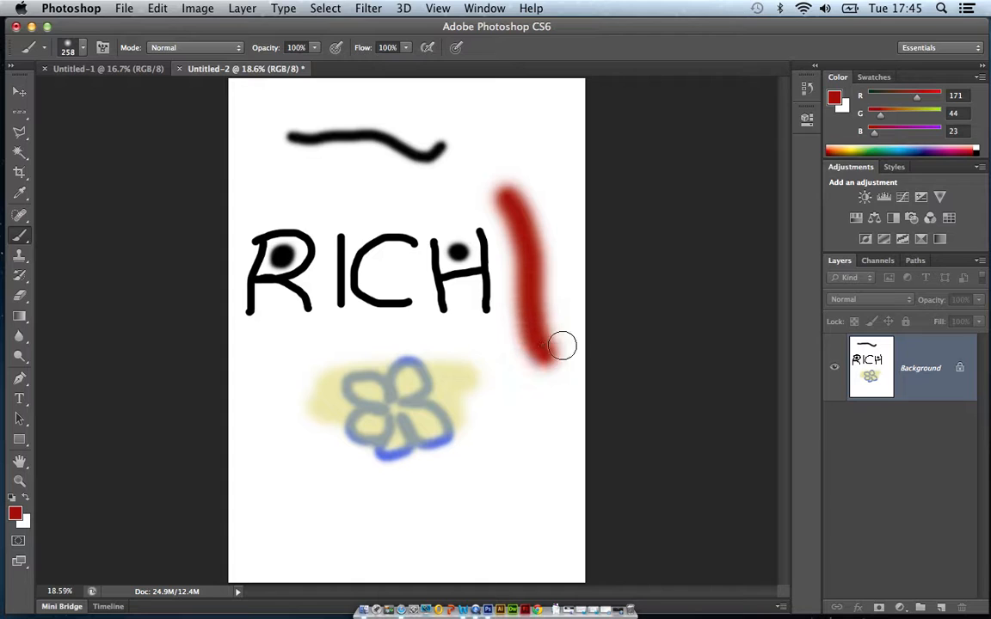
Set the brush flow to 16% and paint faint red strokes below the thick red stroke, across the flower and around the H.
click(406, 49)
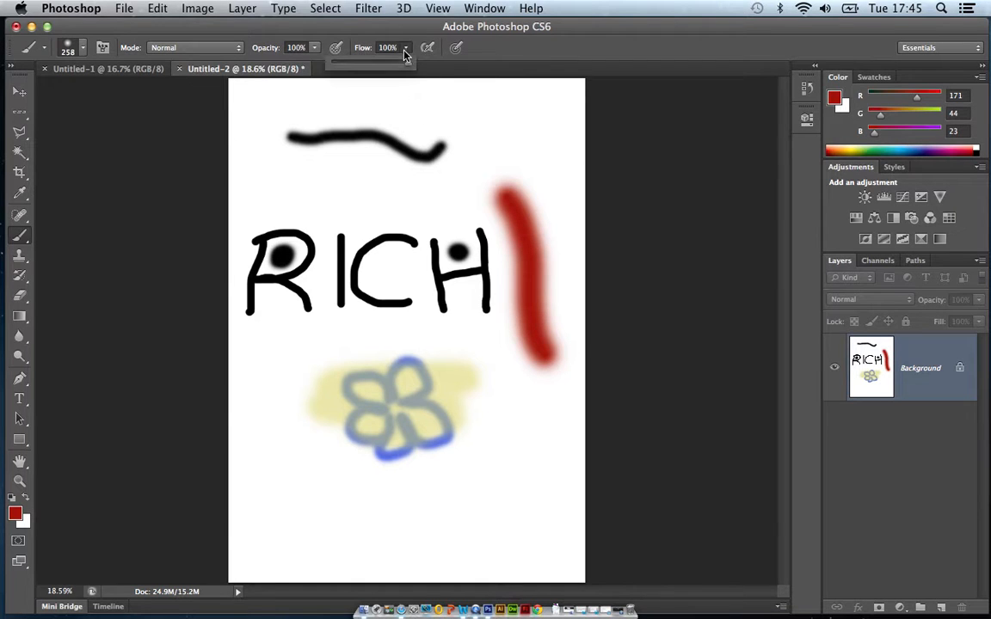
drag(405, 64, 347, 64)
drag(504, 389, 519, 447)
drag(426, 516, 394, 499)
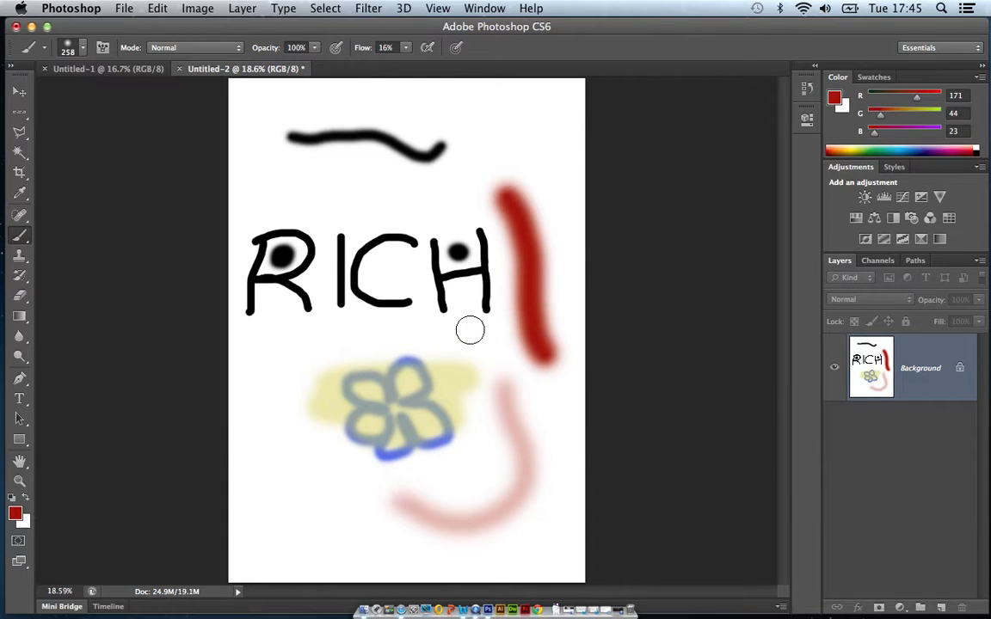
mouse_move(294, 360)
mouse_down()
mouse_move(353, 404)
mouse_move(410, 425)
mouse_move(424, 449)
mouse_up()
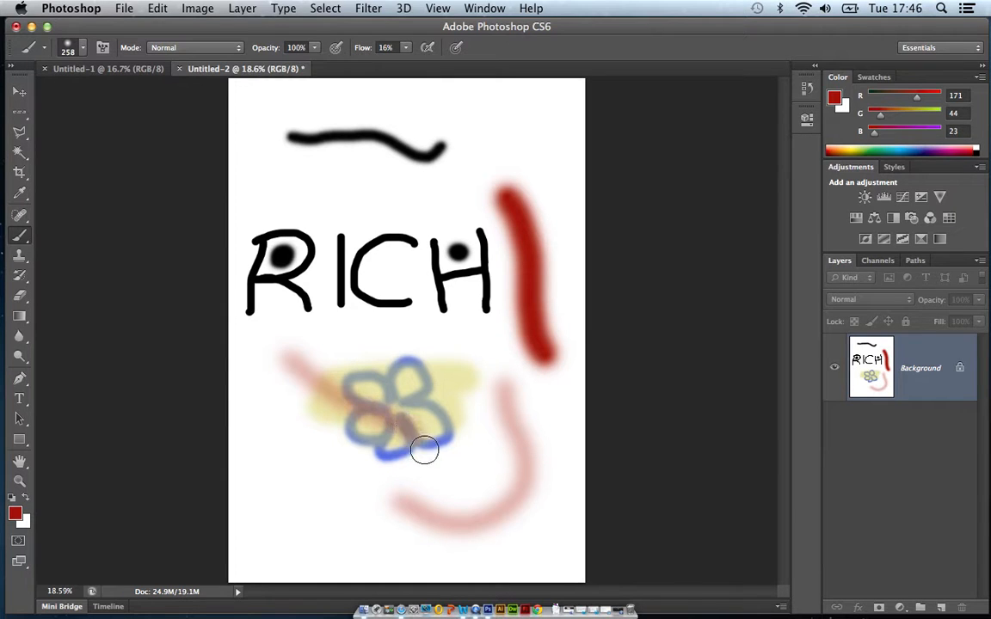
drag(522, 135, 506, 148)
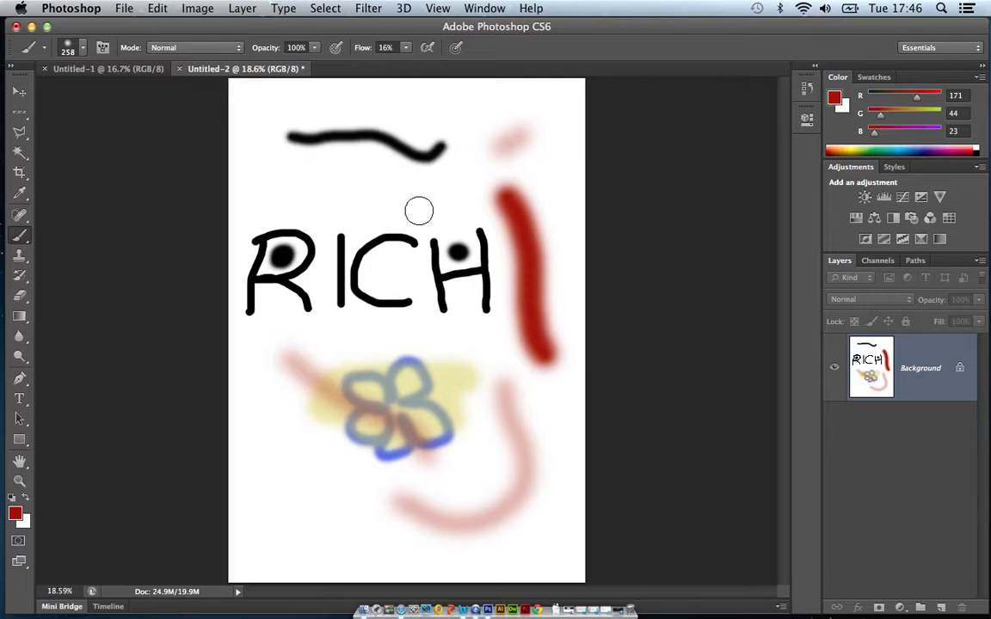
drag(422, 289, 526, 131)
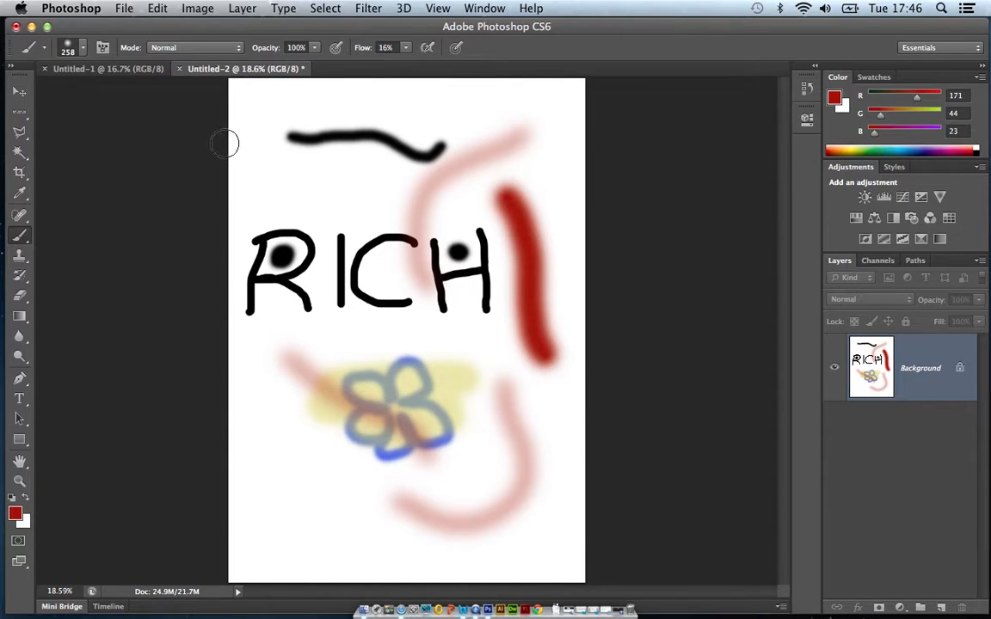
Begin saving the drawing under the name "my name.jpg", choosing the Desktop as the location.
click(125, 9)
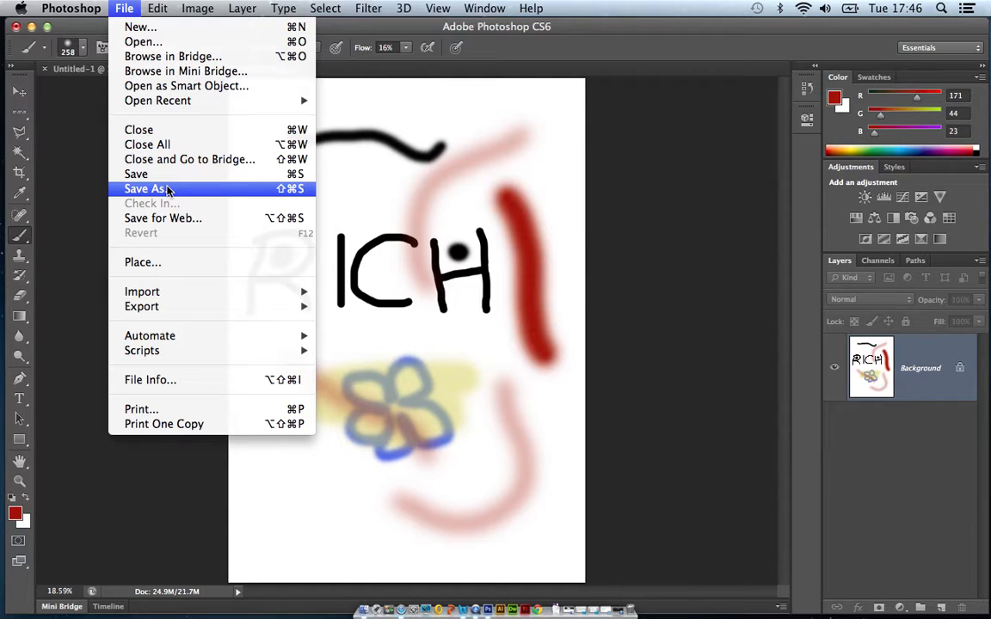
click(165, 191)
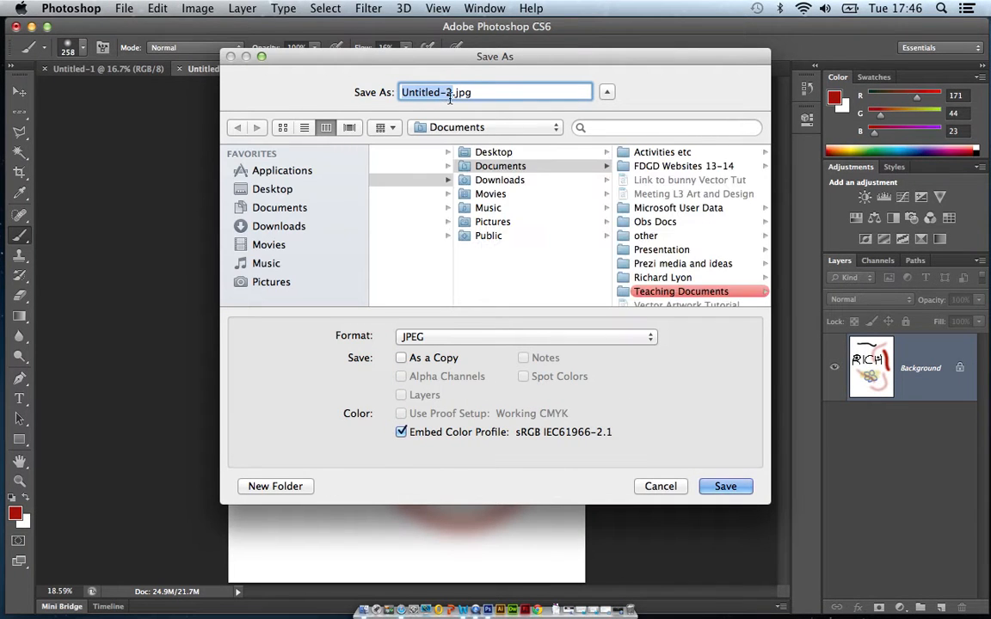
text(my )
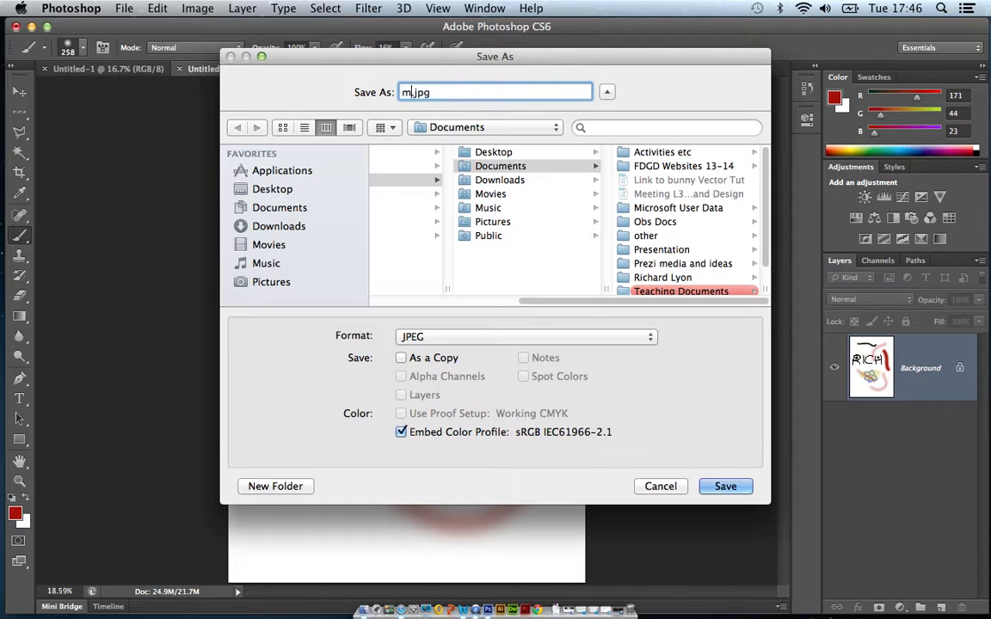
text(name)
click(273, 191)
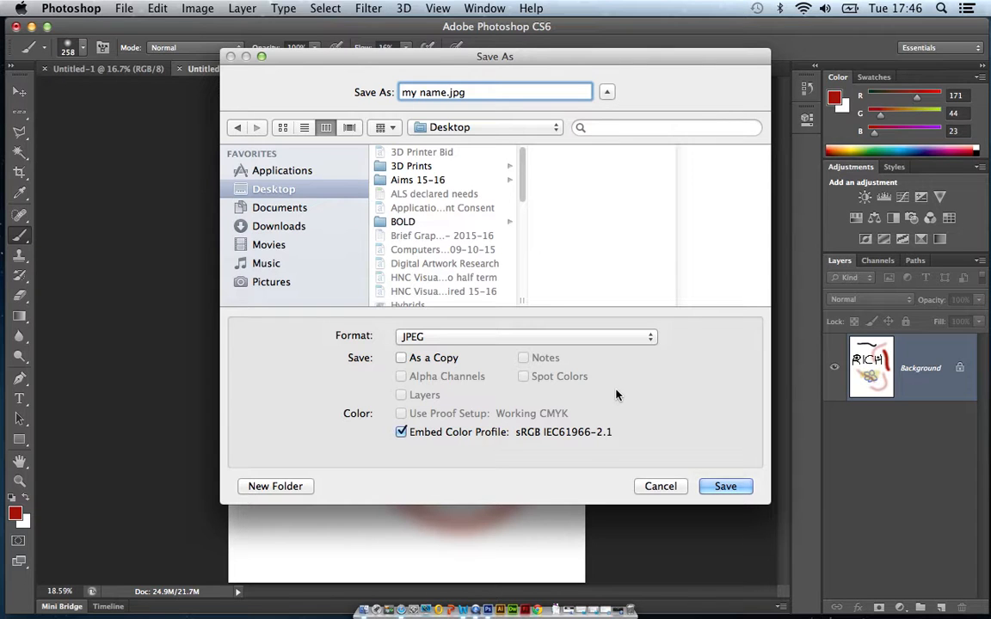
Keep JPEG as the format and save the file at quality 10 (Maximum) with the Baseline ("Standard") option.
click(462, 338)
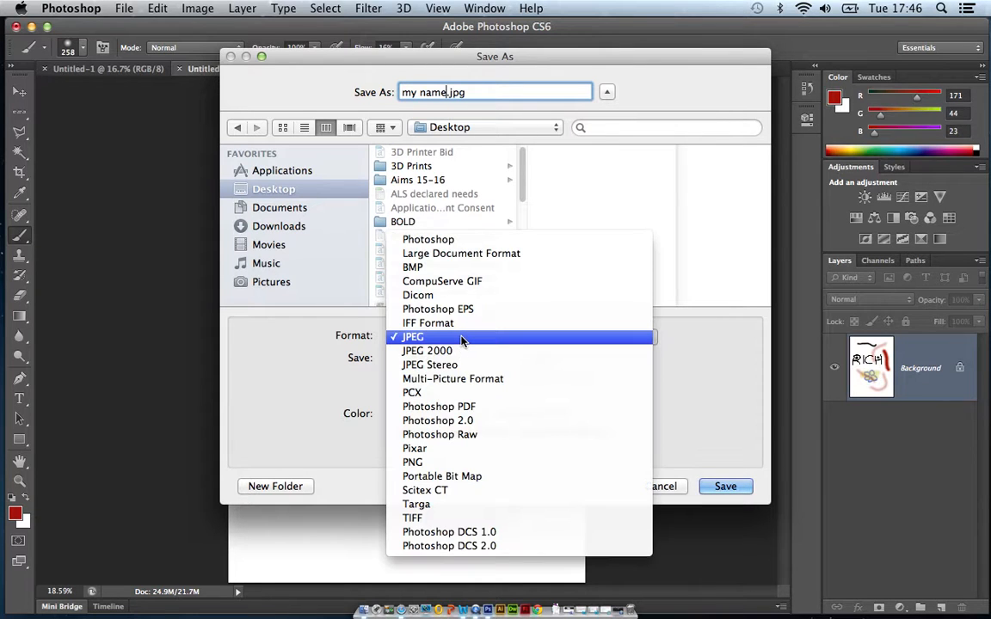
click(423, 338)
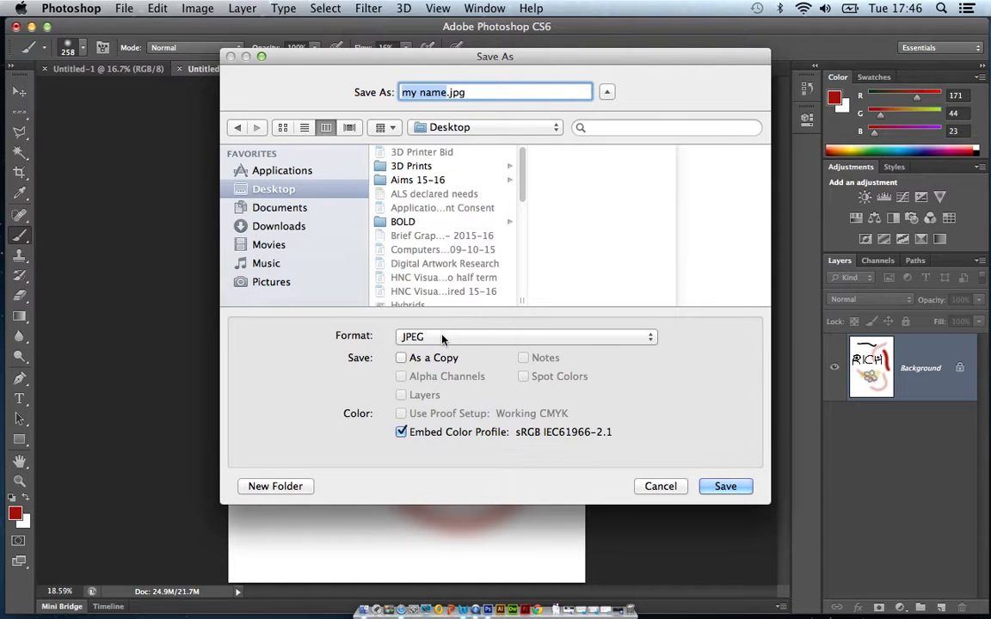
click(441, 338)
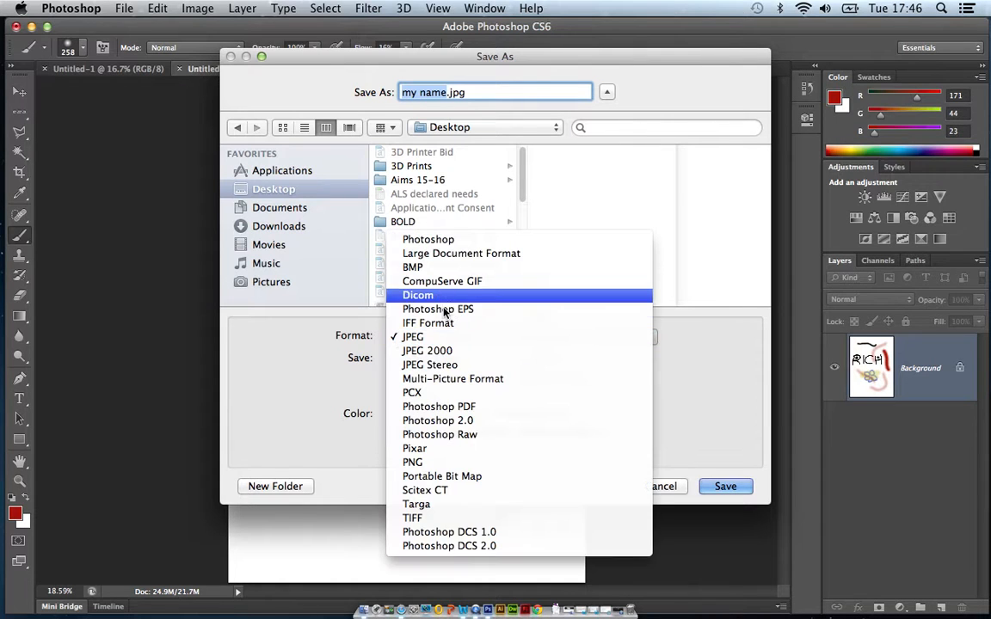
click(334, 367)
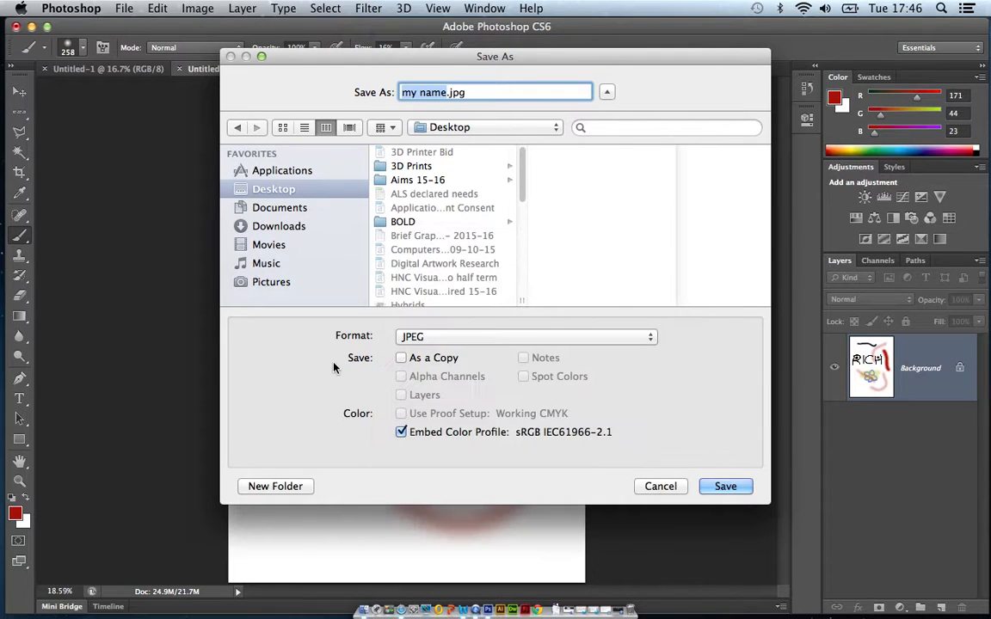
click(727, 487)
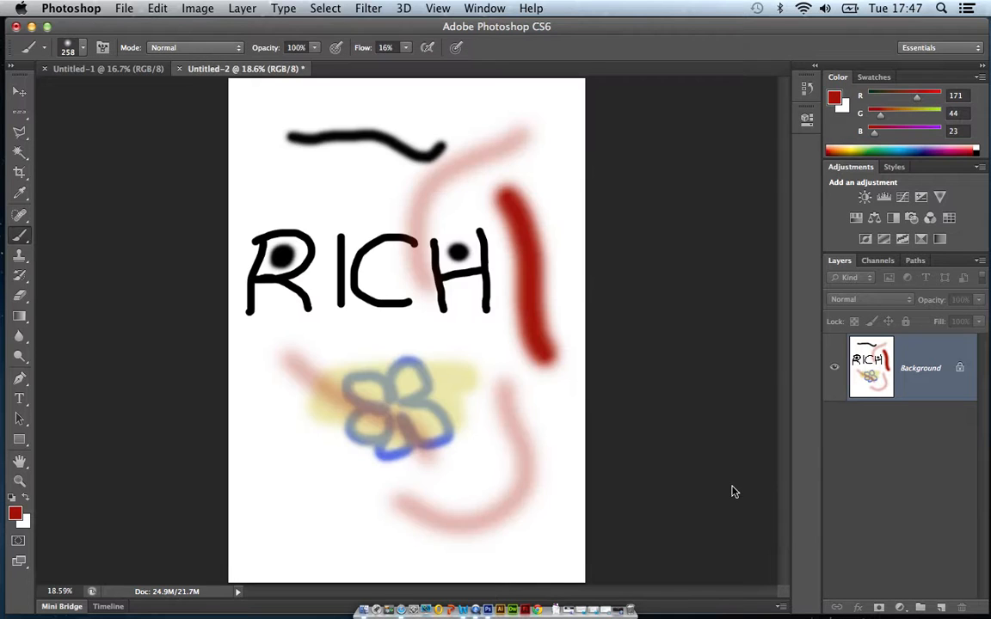
drag(460, 180, 349, 125)
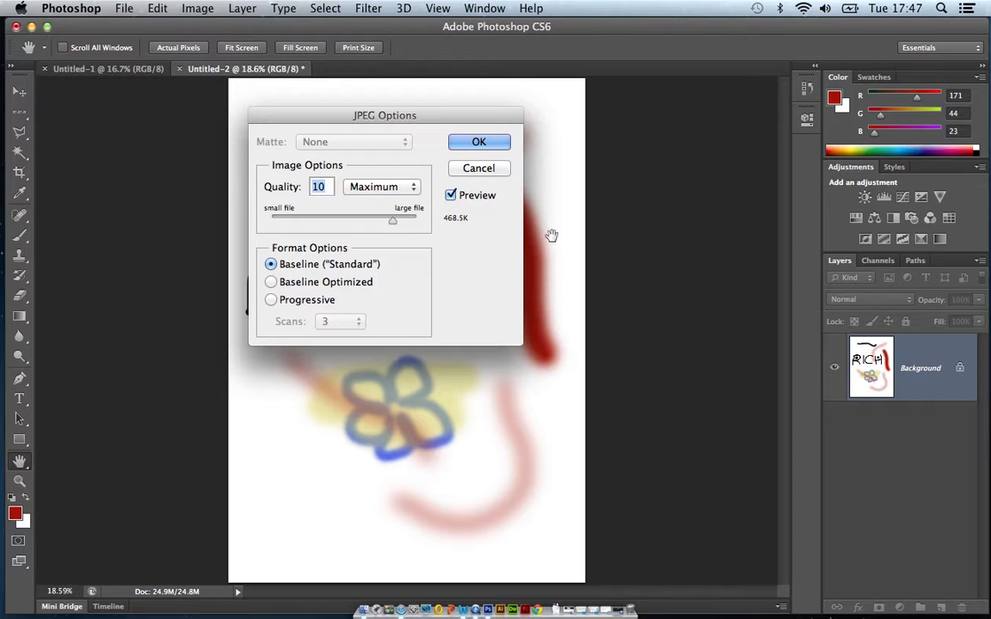
click(478, 145)
key(b)
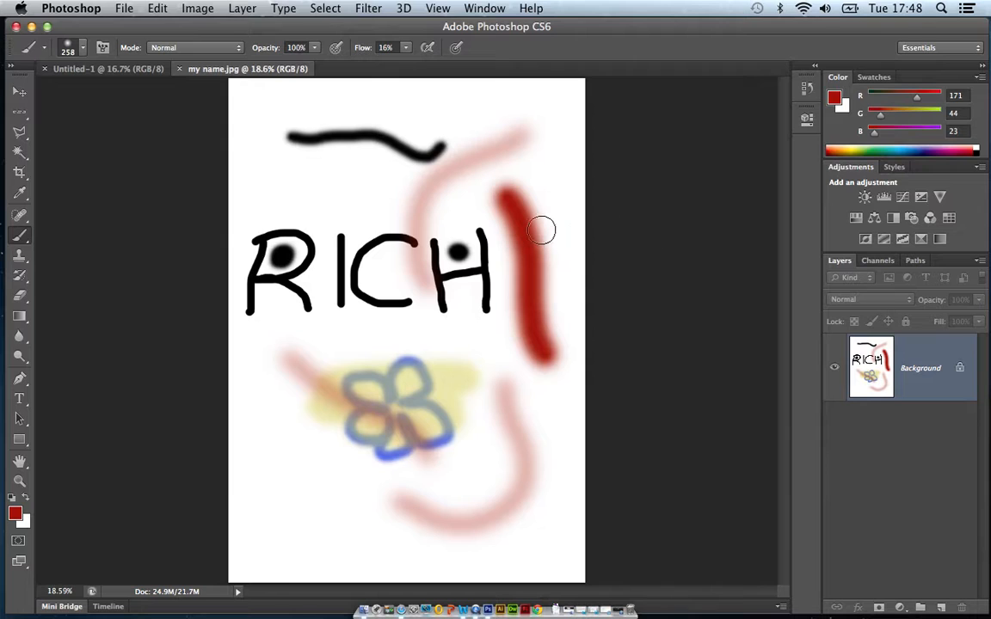
click(20, 238)
click(21, 239)
Show the Navigator and enlarge it to roughly three times its height for a bigger preview.
click(482, 9)
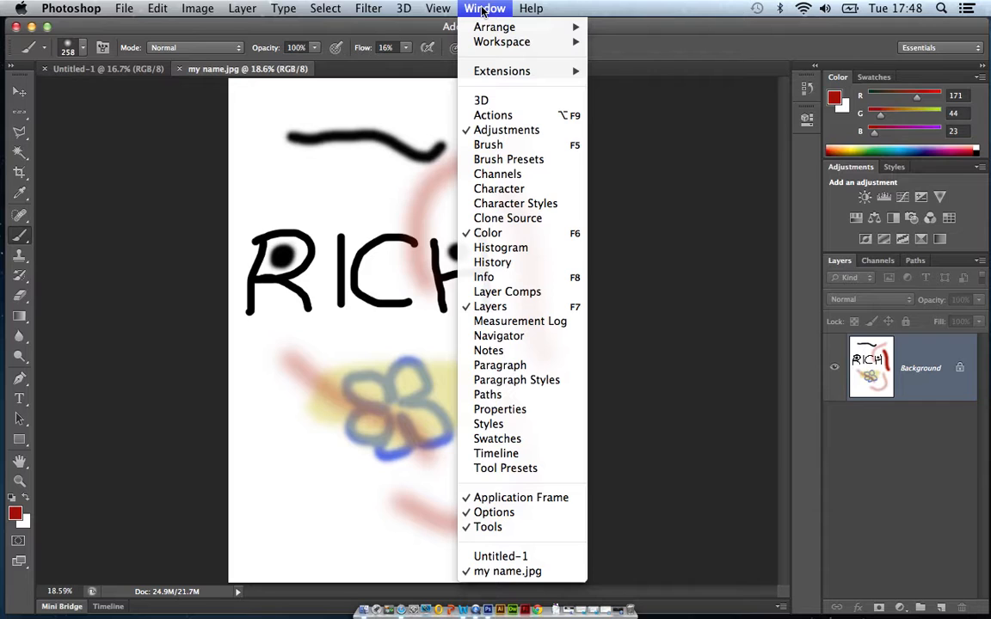
click(521, 336)
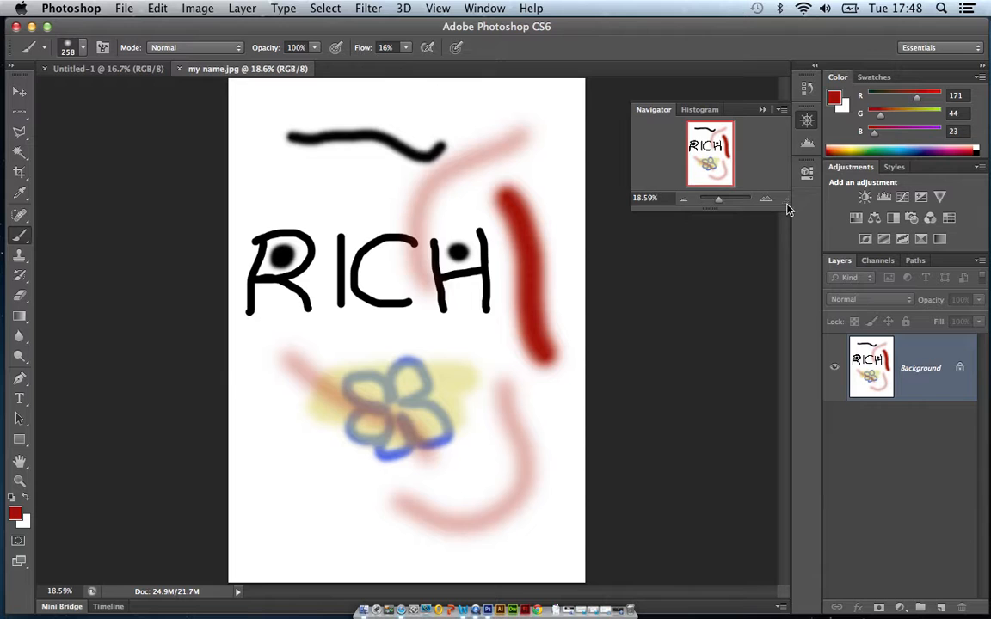
drag(785, 206, 796, 416)
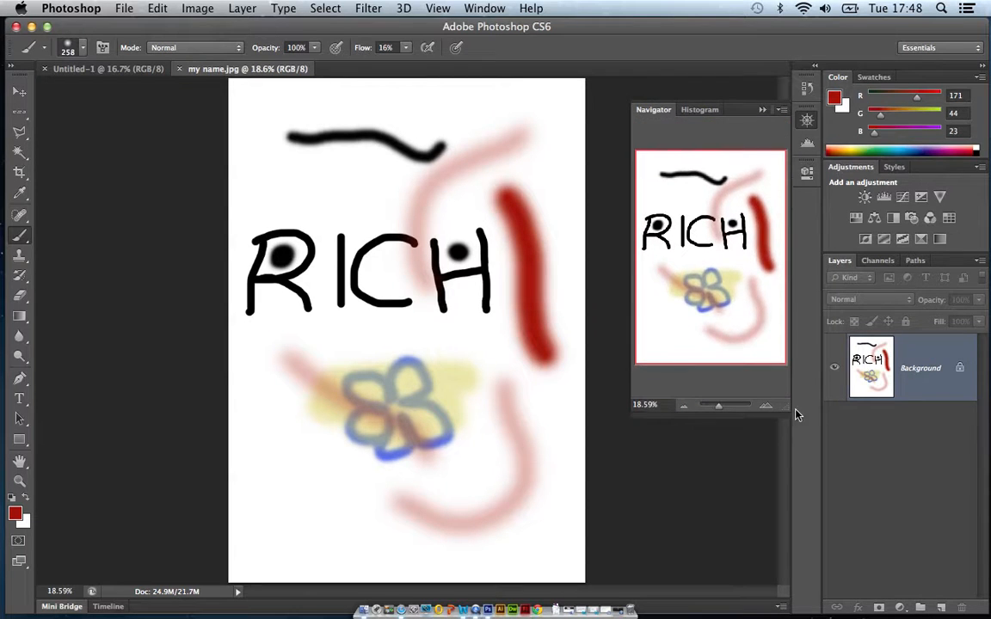
Zoom in on the lettering to about 60% and use the Navigator to view the H and the flower.
click(20, 483)
drag(344, 221, 425, 320)
drag(380, 223, 420, 271)
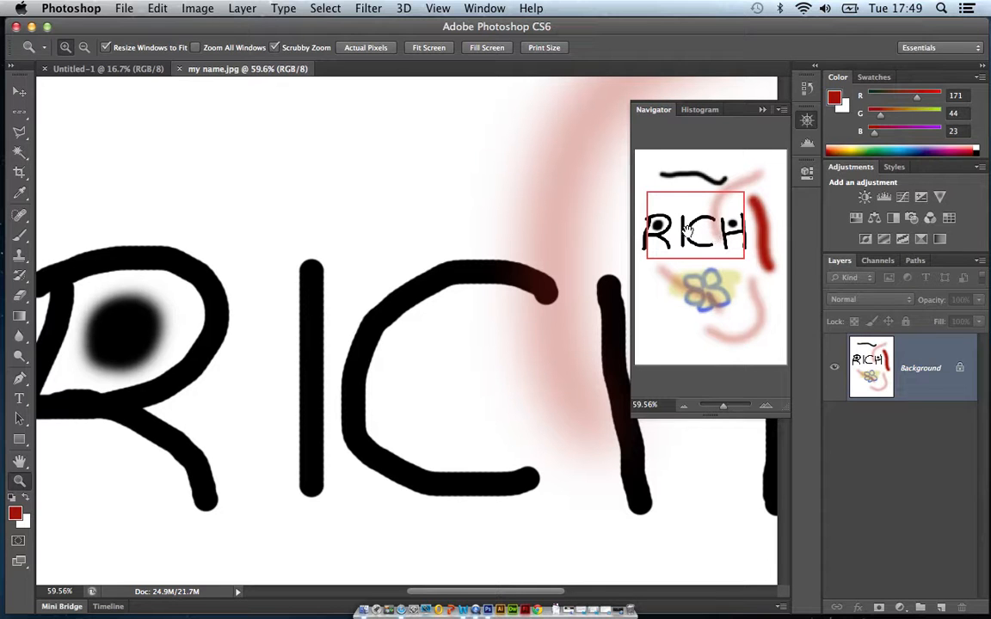
drag(688, 229, 721, 220)
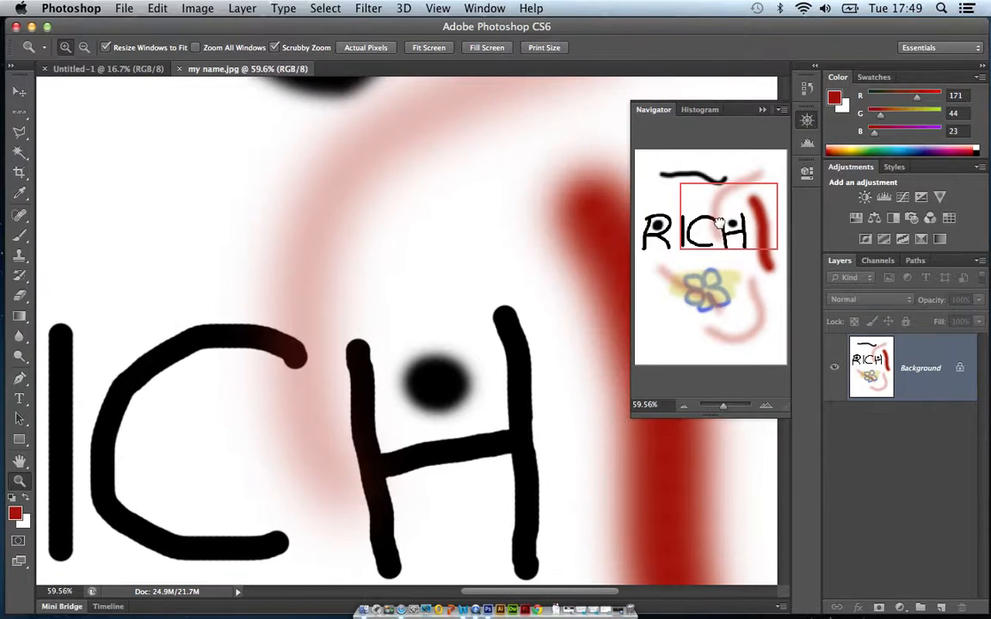
drag(689, 257, 688, 300)
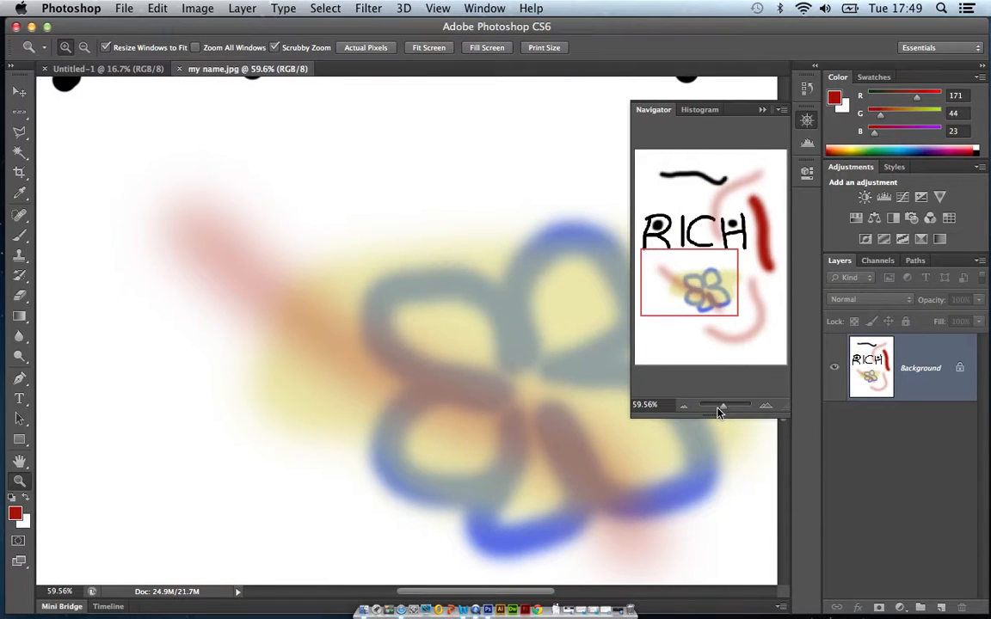
Magnify the view to about 157% with the Navigator's zoom slider and set the zoom to exactly 100%.
mouse_move(721, 413)
mouse_down()
mouse_move(695, 415)
mouse_move(728, 413)
mouse_up()
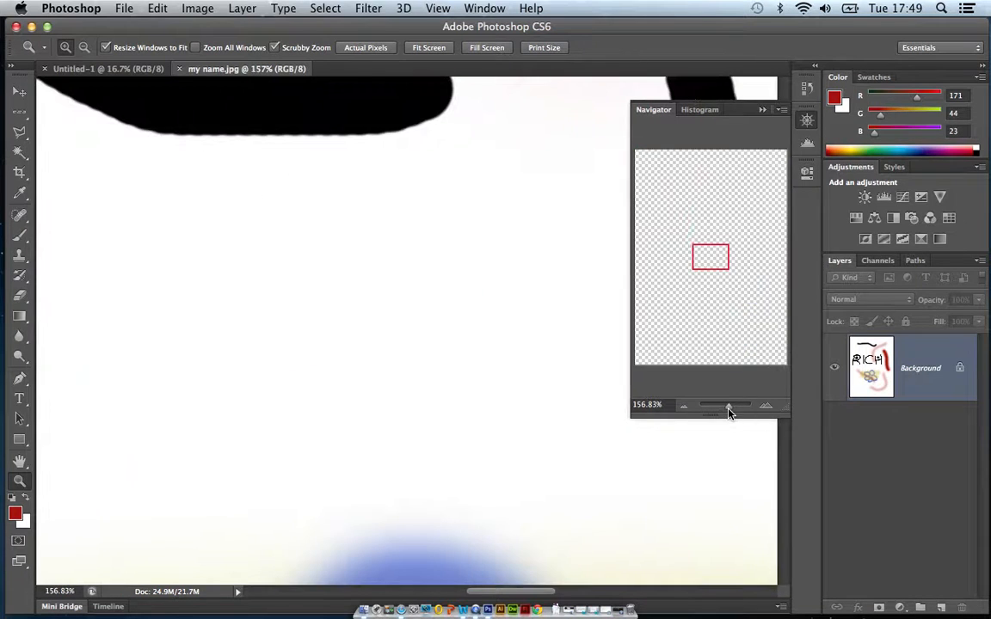
click(637, 403)
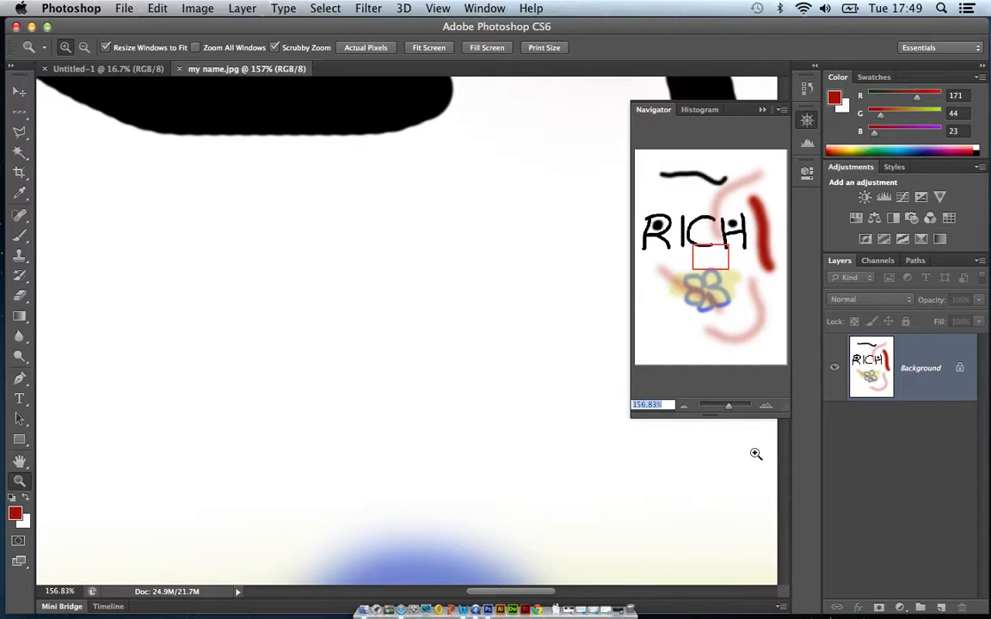
text(100)
key(Return)
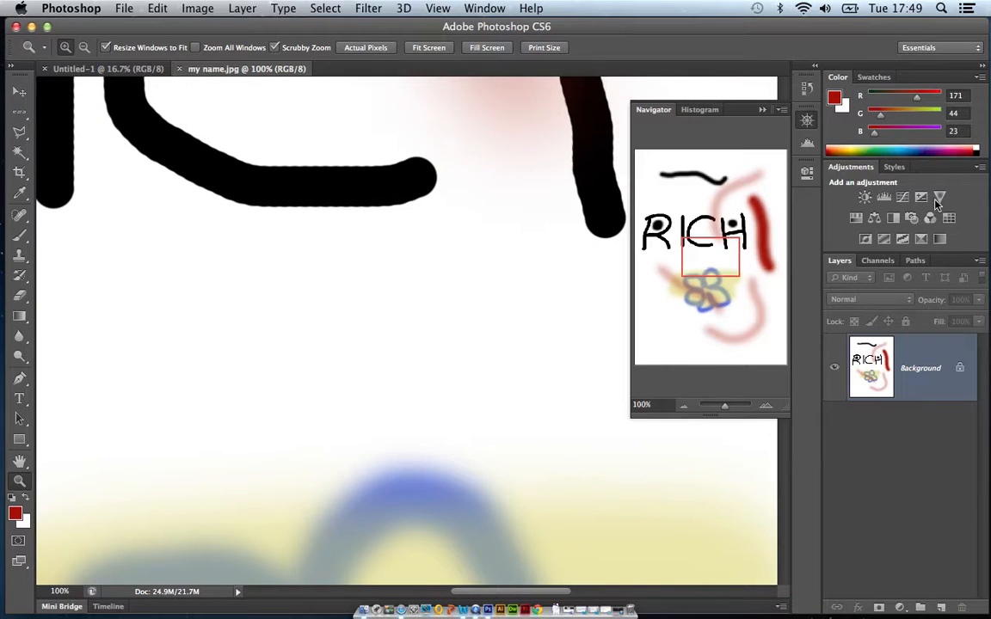
Collapse the Navigator and move the Photoshop window aside to uncover my name.jpg on the desktop.
click(762, 111)
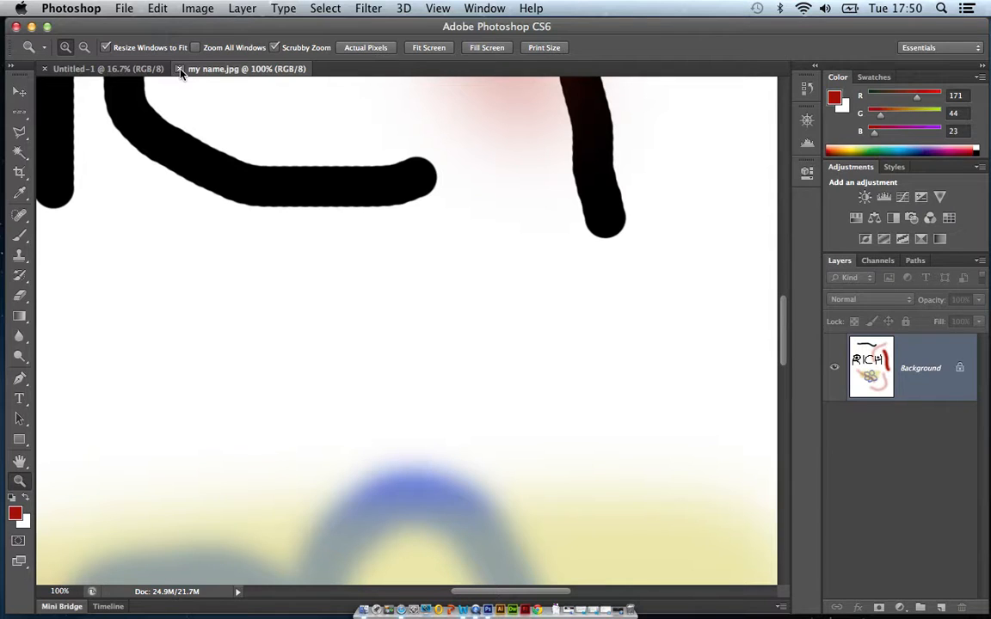
drag(82, 26, 541, 137)
click(617, 610)
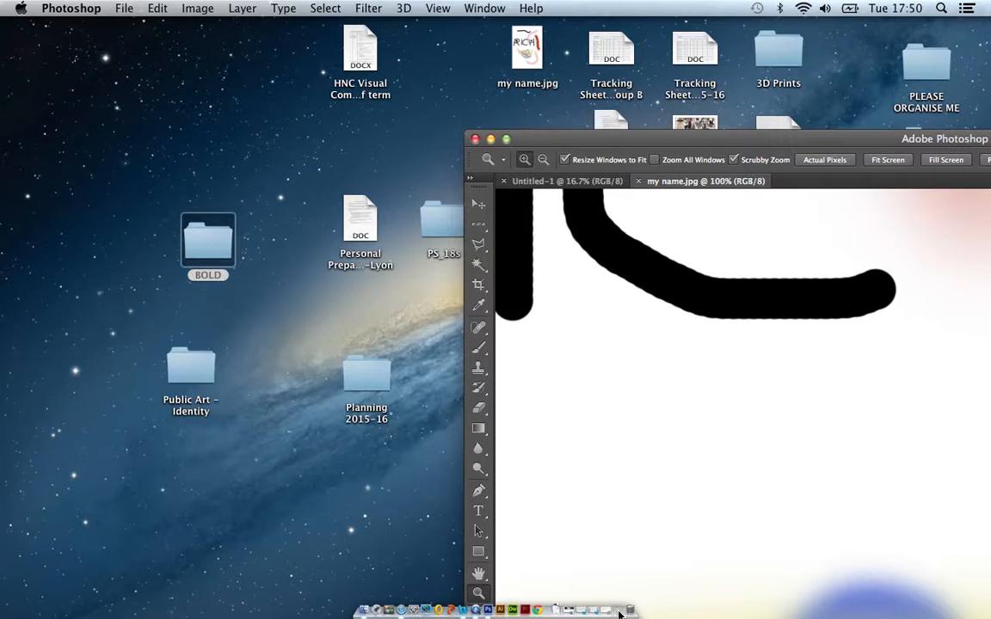